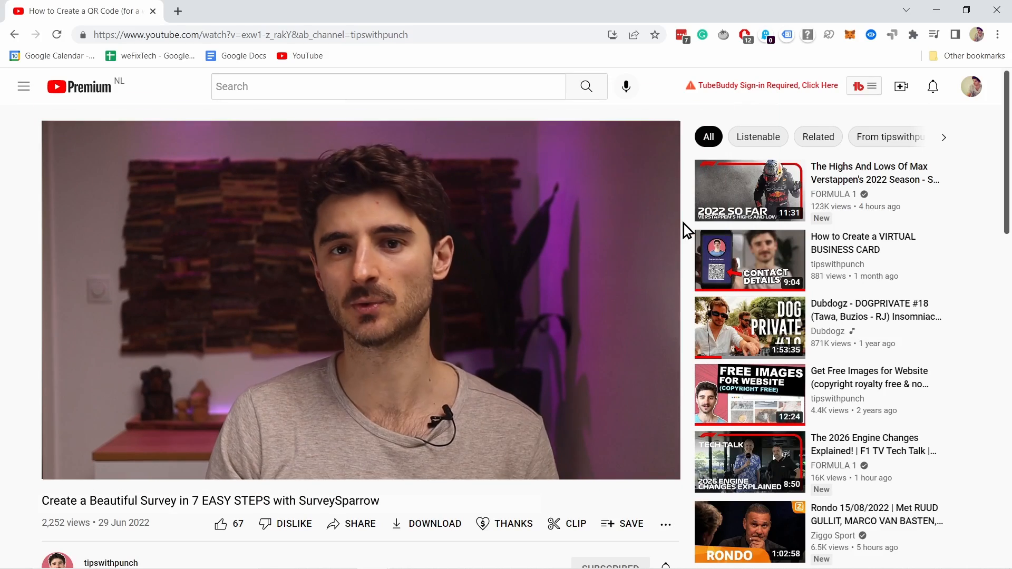
Scroll down the YouTube tutorial page before moving on to SurveySparrow
{"action": "scroll", "coordinate": [684, 223], "scroll_direction": "down", "scroll_amount": 4}
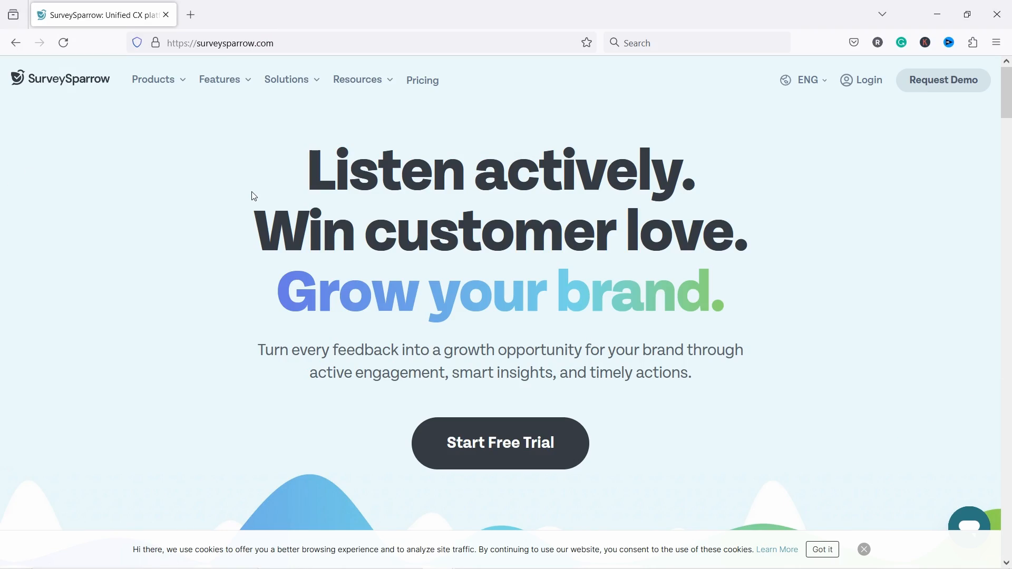
Sign up for the free trial with a work email, the account password and a domain name
{"action": "left_click", "coordinate": [520, 443]}
{"action": "left_click", "coordinate": [422, 210]}
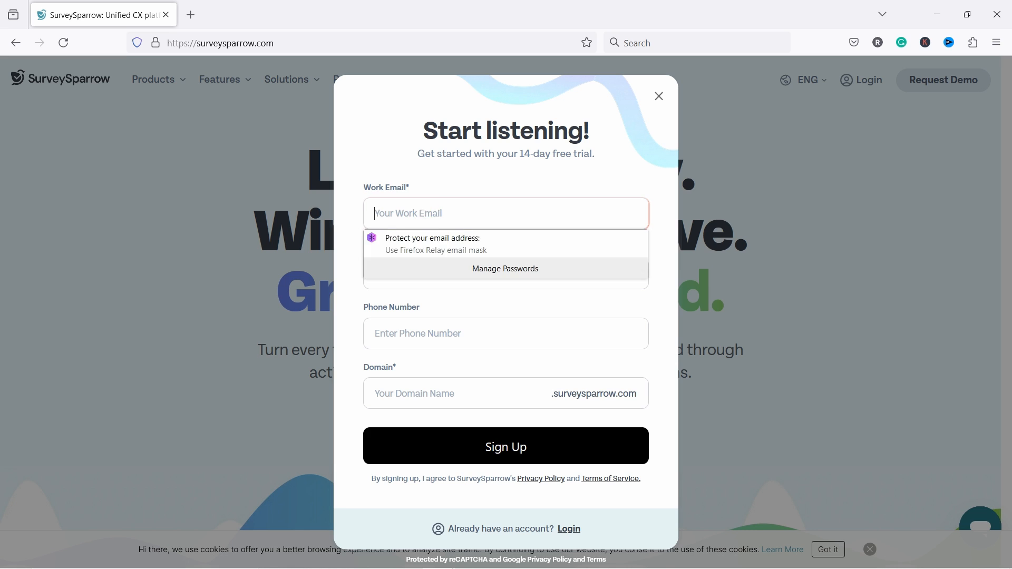
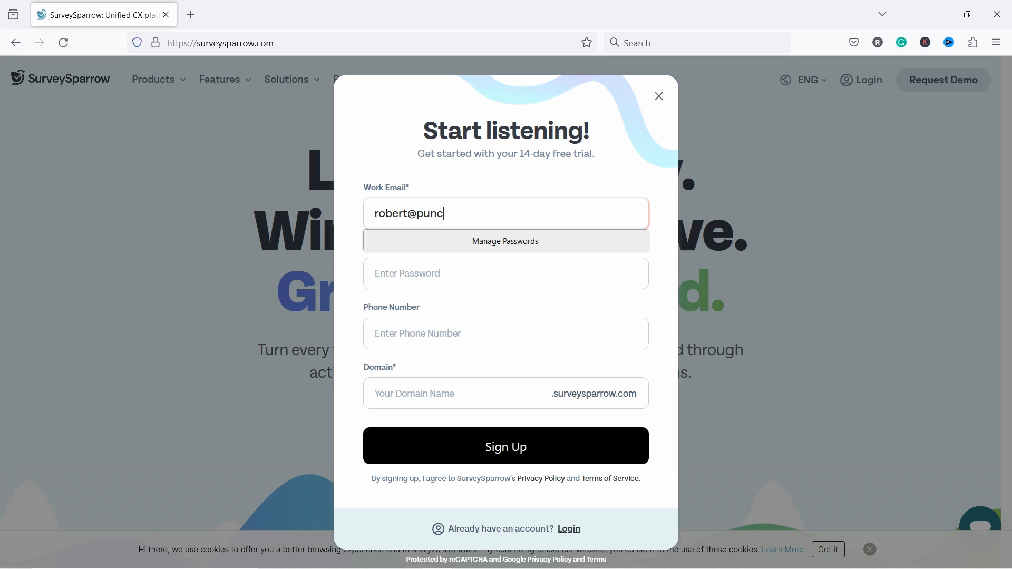
{"action": "key", "text": "Tab"}
{"action": "key", "text": "ctrl+v"}
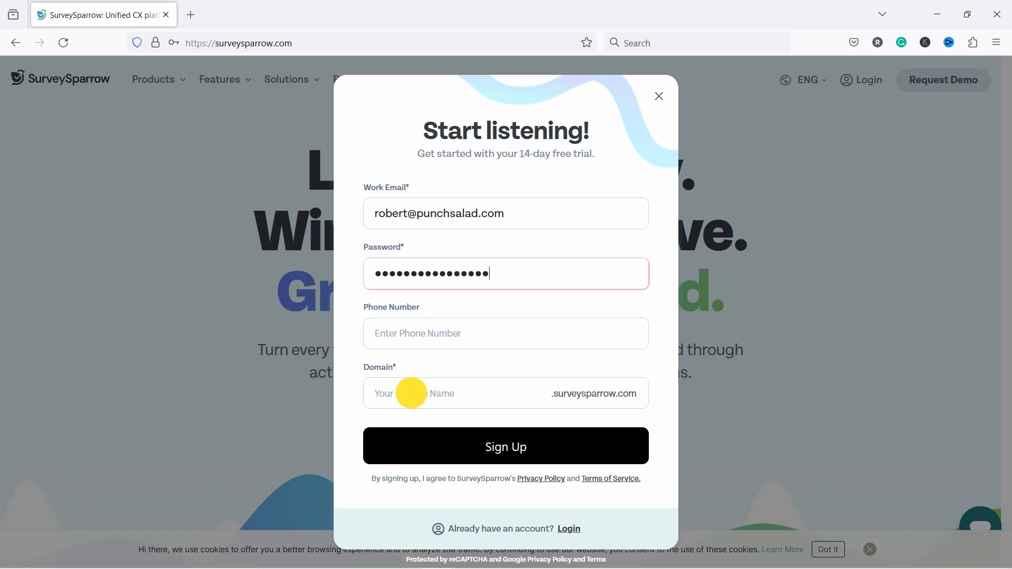
{"action": "left_click", "coordinate": [406, 389]}
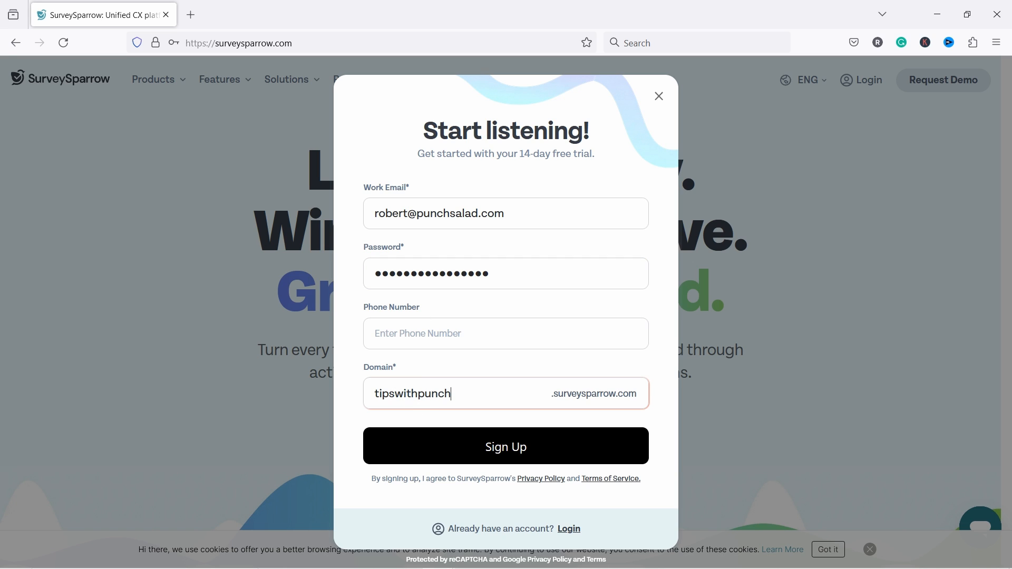
{"action": "left_click", "coordinate": [565, 450]}
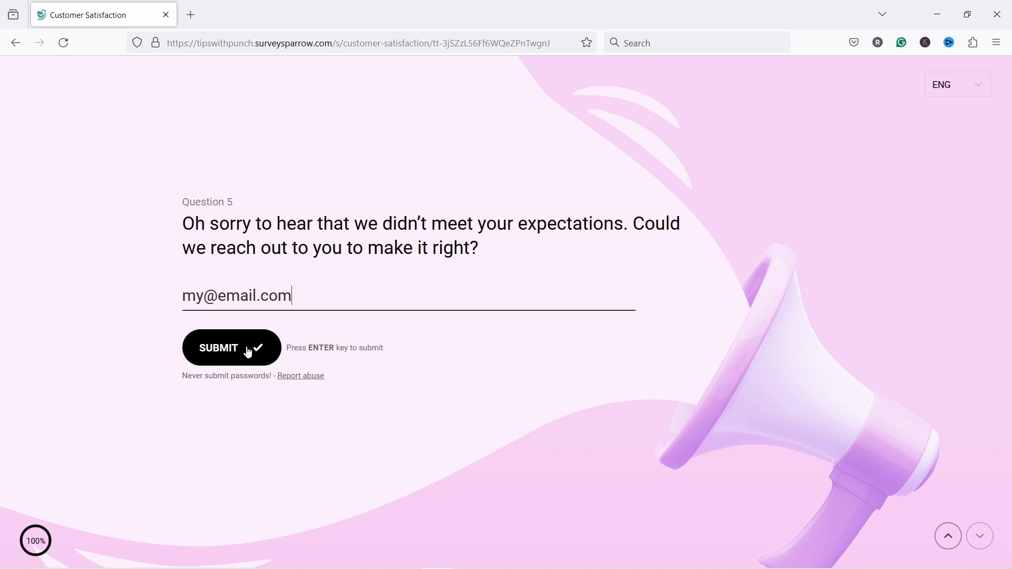
{"action": "left_click", "coordinate": [245, 344]}
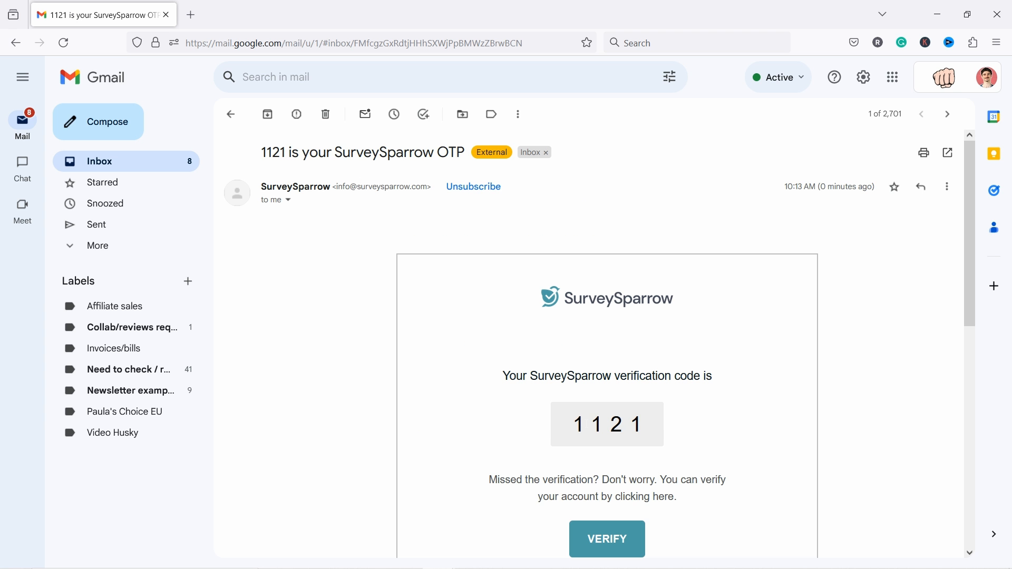
Copy the verification code from the email and enter it on the verification page
{"action": "left_click_drag", "start_coordinate": [572, 425], "coordinate": [654, 424]}
{"action": "right_click", "coordinate": [630, 421]}
{"action": "left_click", "coordinate": [639, 207]}
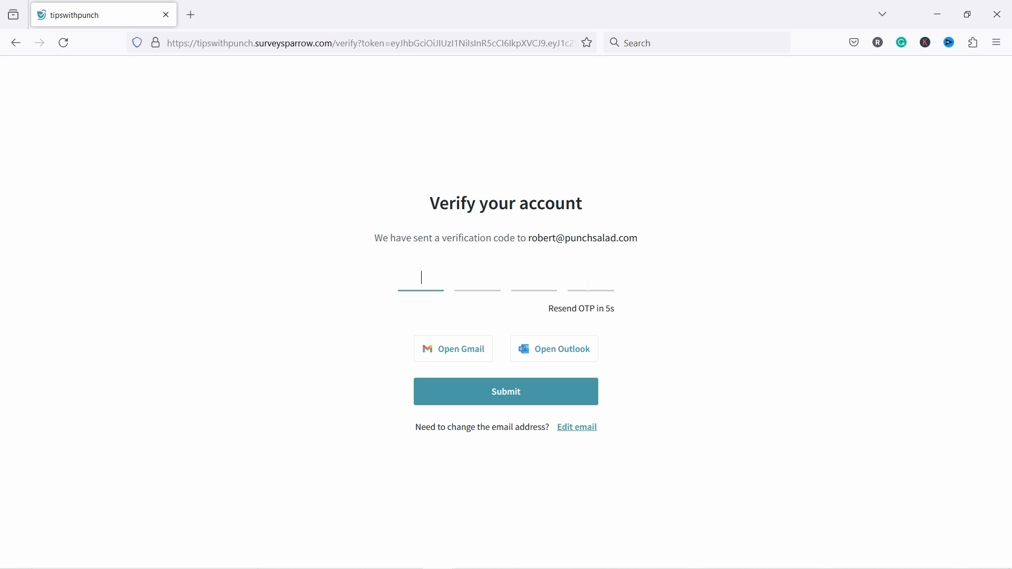
Verify the account, answer onboarding with Work and Customer Feedback, and skip the template picker
{"action": "left_click", "coordinate": [510, 398]}
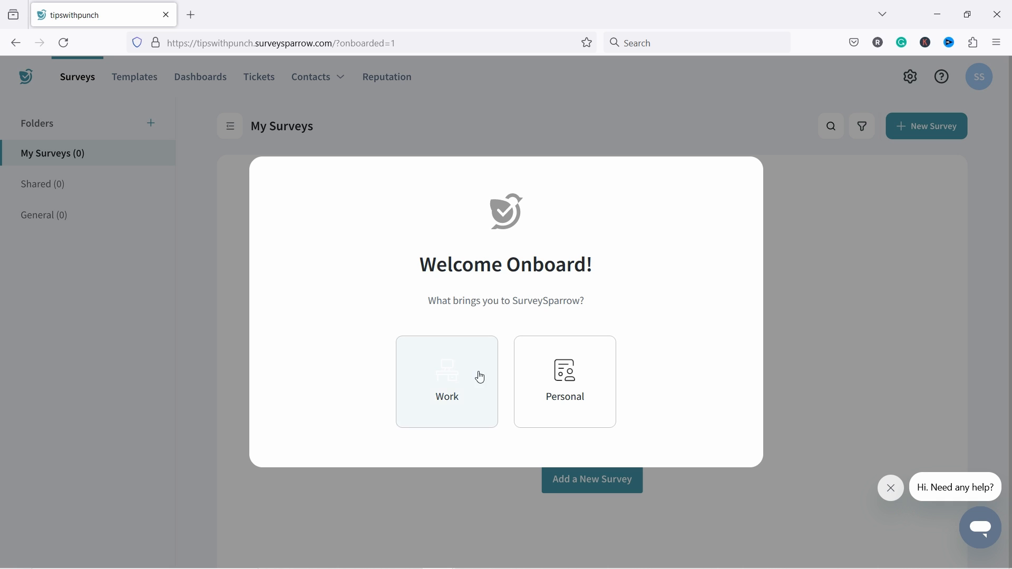
{"action": "left_click", "coordinate": [467, 383]}
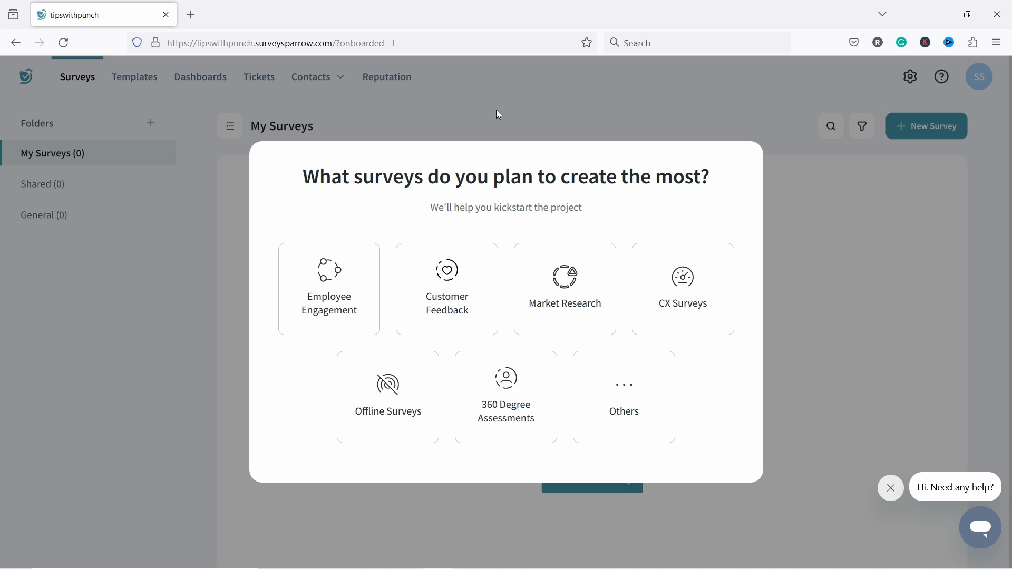
{"action": "left_click", "coordinate": [458, 309]}
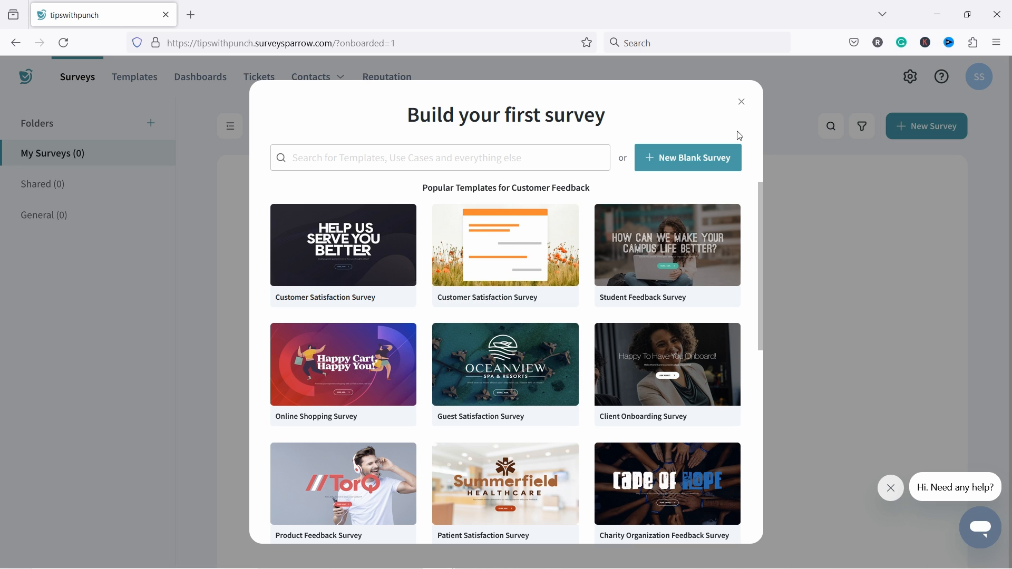
{"action": "left_click", "coordinate": [743, 104]}
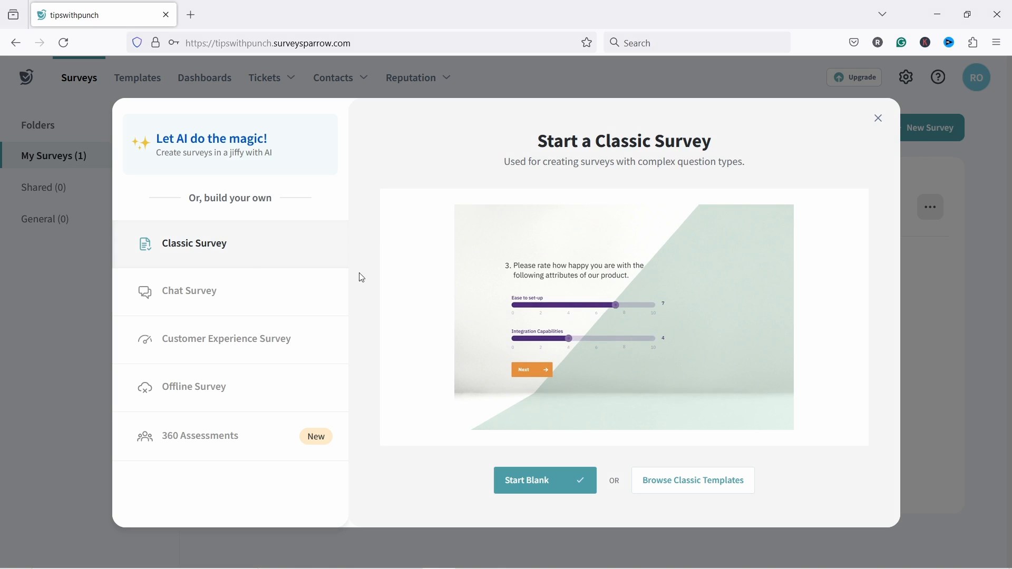
{"action": "left_click", "coordinate": [243, 291]}
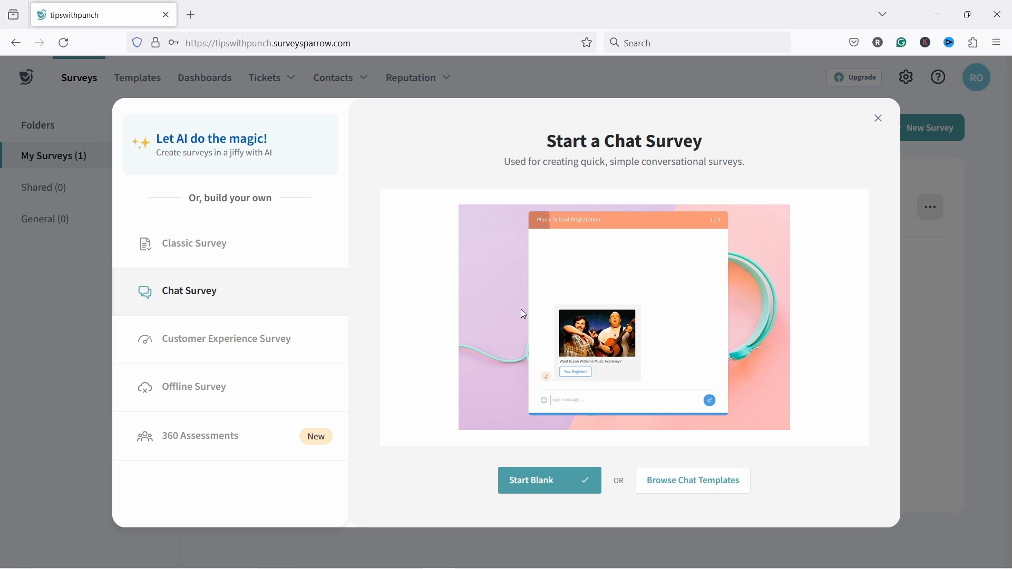
{"action": "left_click", "coordinate": [203, 356]}
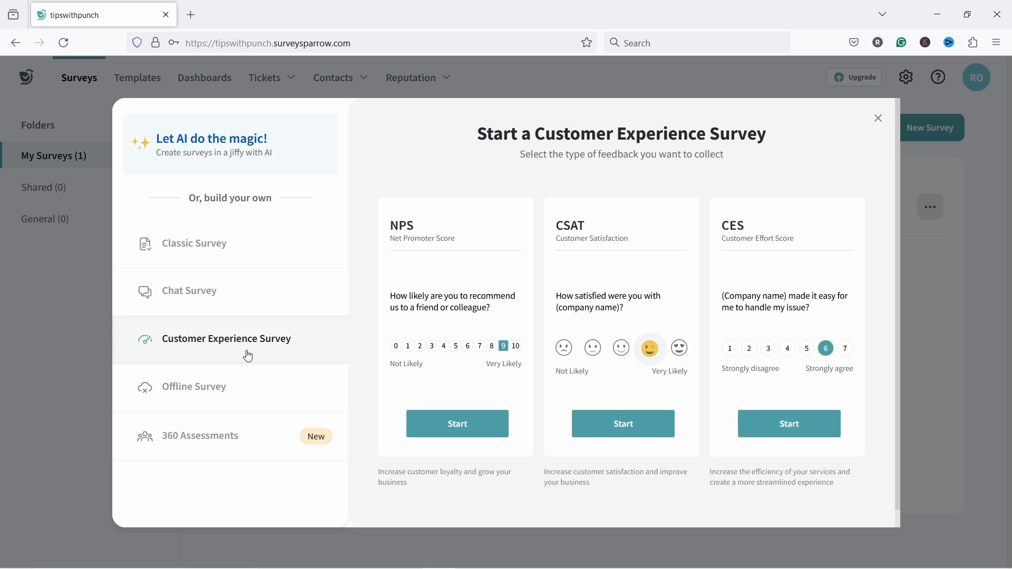
{"action": "left_click", "coordinate": [220, 248]}
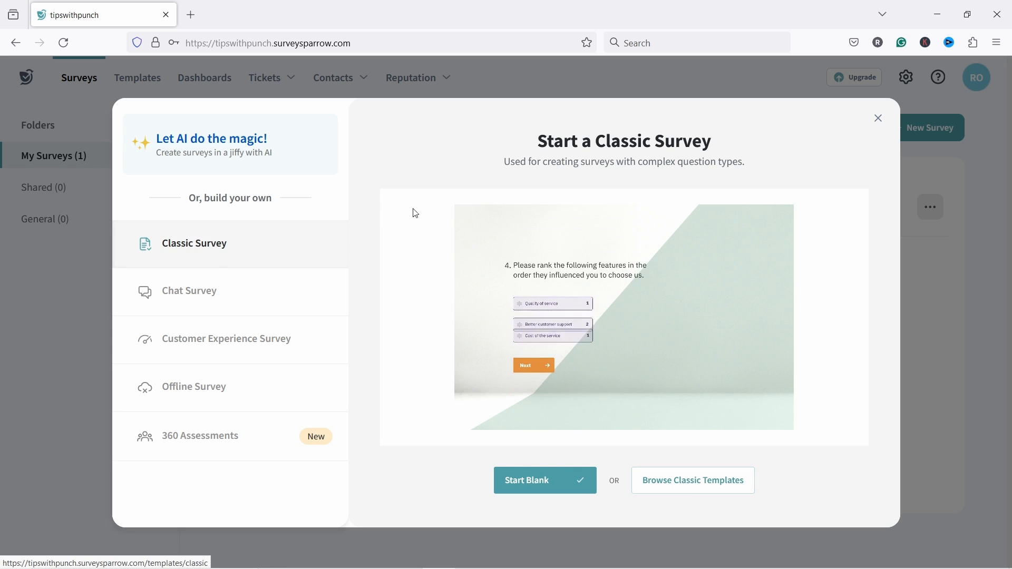
Paste the survey description prompt into the AI creator and generate questions
{"action": "left_click", "coordinate": [210, 147]}
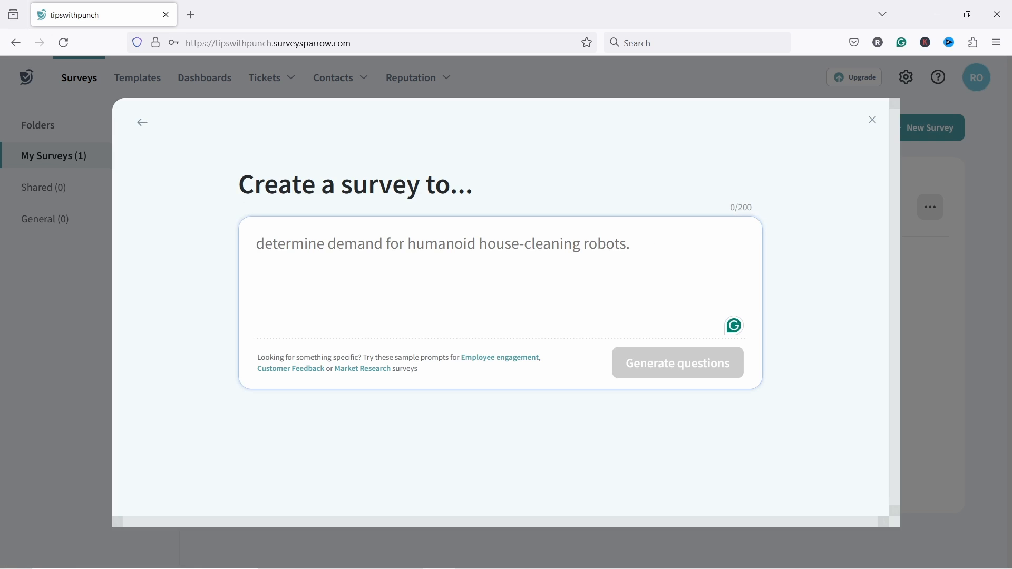
{"action": "type", "text": "Customer satisfaction survey for customers that for which I just build a website as a service."}
{"action": "left_click", "coordinate": [673, 362]}
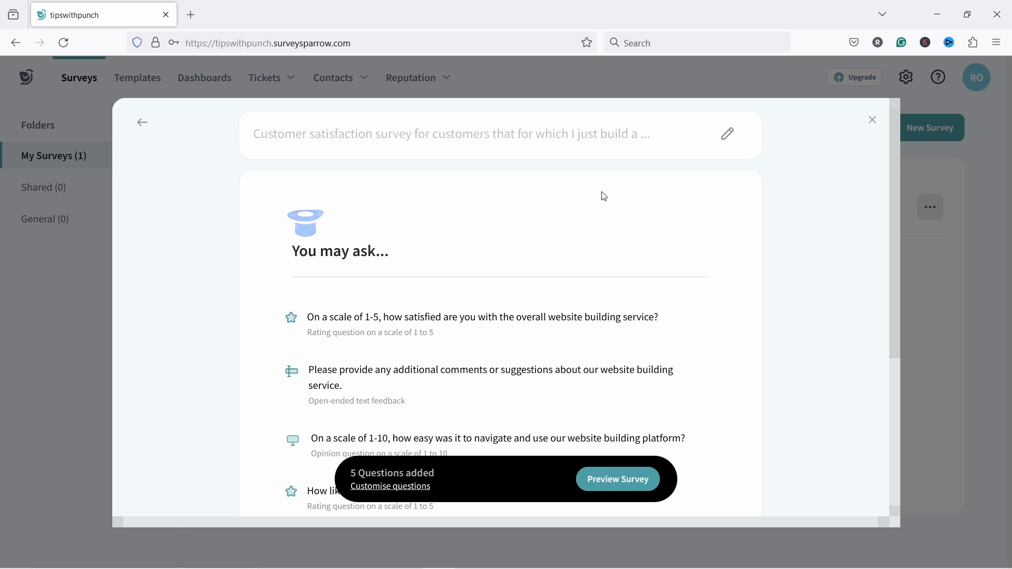
Load more suggested questions and turn them into an editable survey
{"action": "scroll", "coordinate": [470, 262], "scroll_direction": "down", "scroll_amount": 3}
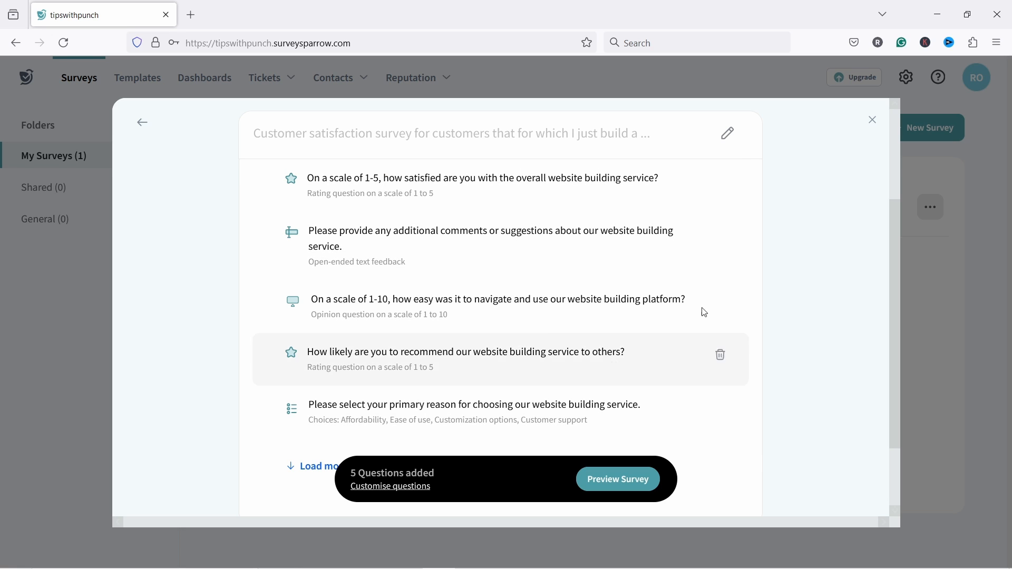
{"action": "scroll", "coordinate": [636, 200], "scroll_direction": "down", "scroll_amount": 2}
{"action": "left_click", "coordinate": [386, 380]}
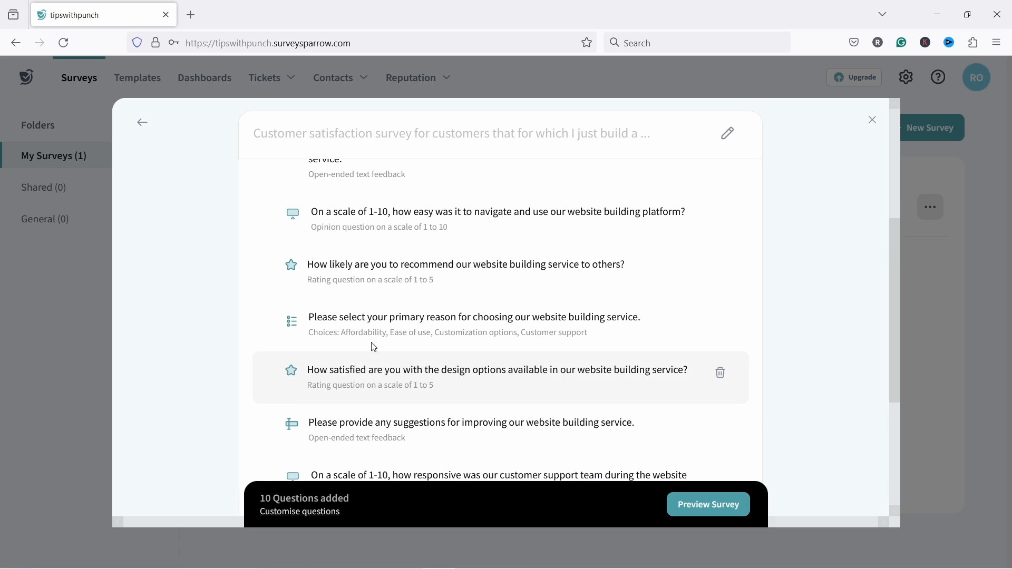
{"action": "scroll", "coordinate": [522, 235], "scroll_direction": "up", "scroll_amount": 3}
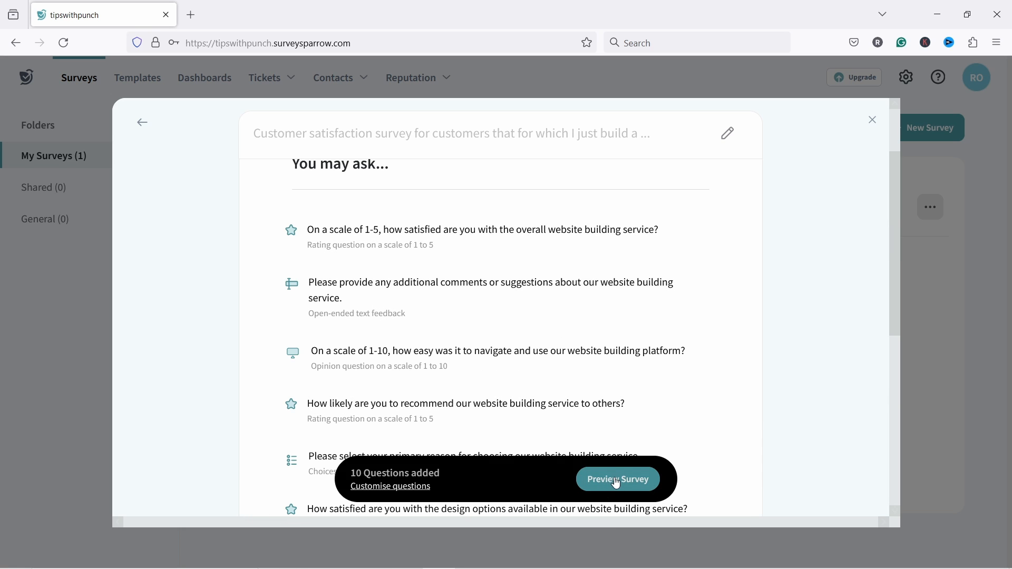
{"action": "left_click", "coordinate": [401, 486]}
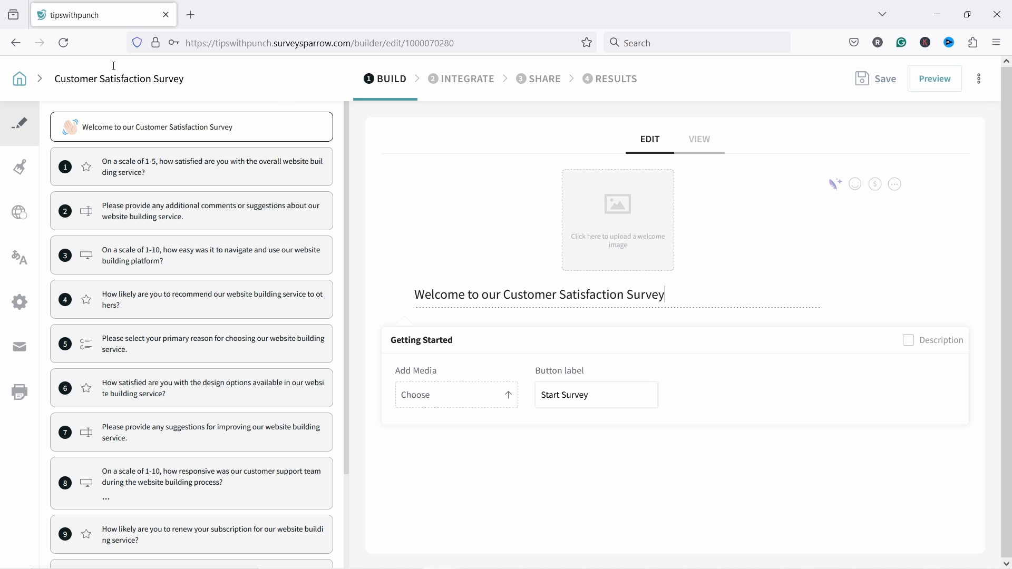
Return to My Surveys and start a new survey from the classic templates gallery
{"action": "left_click", "coordinate": [19, 79]}
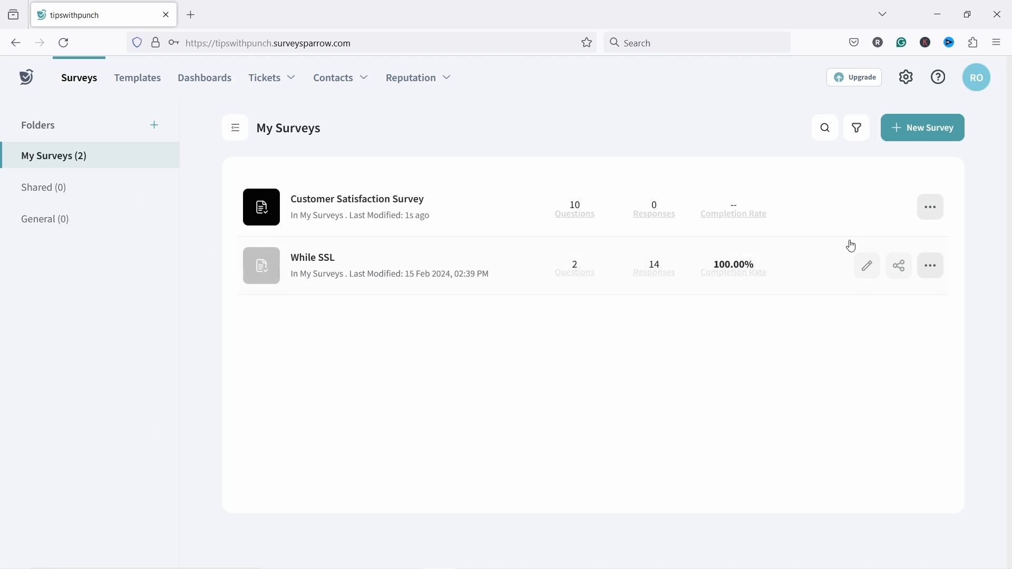
{"action": "left_click", "coordinate": [928, 128]}
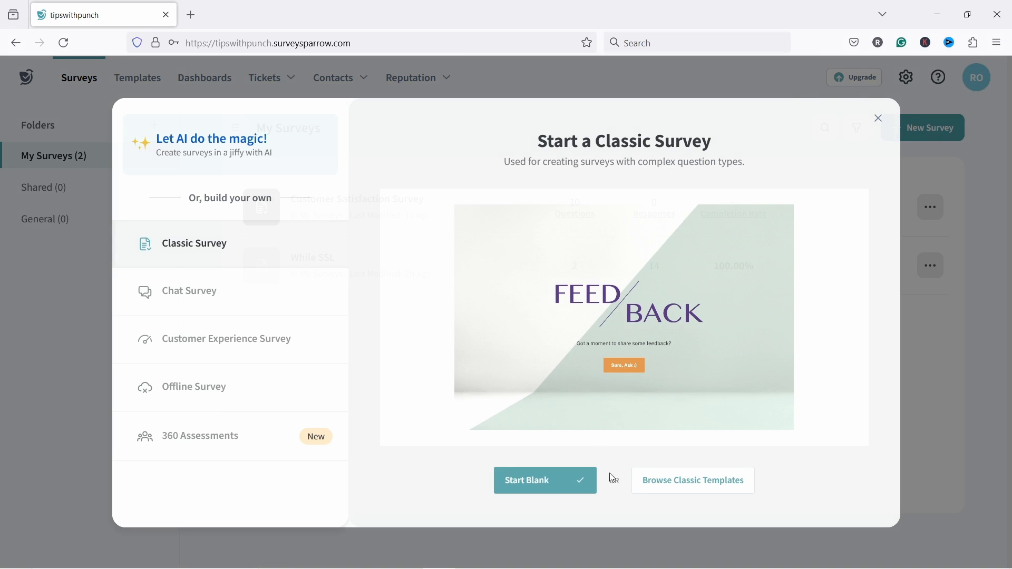
{"action": "left_click", "coordinate": [684, 484]}
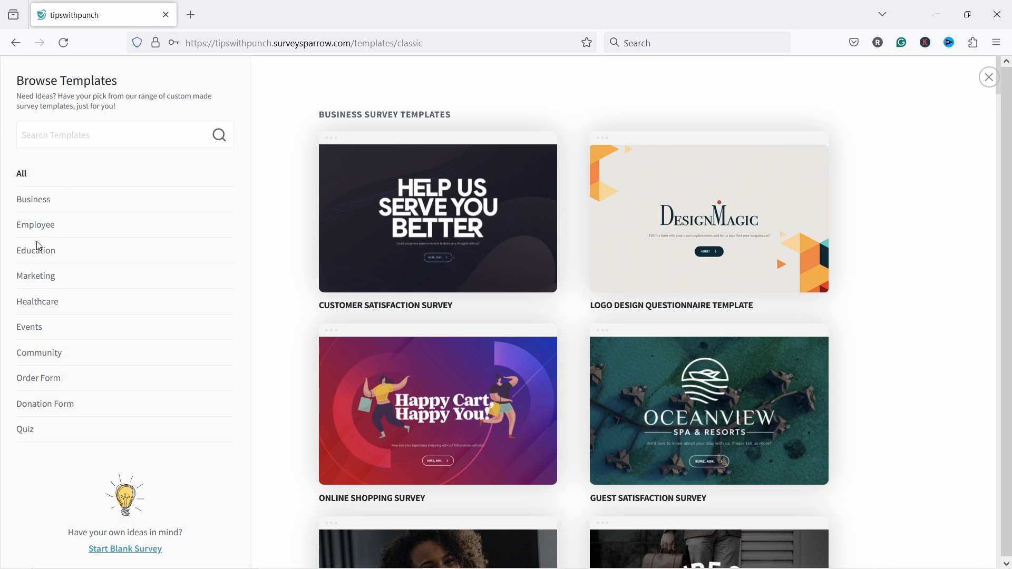
Browse the Business and Marketing categories and preview the Market Research Survey template
{"action": "left_click", "coordinate": [39, 204]}
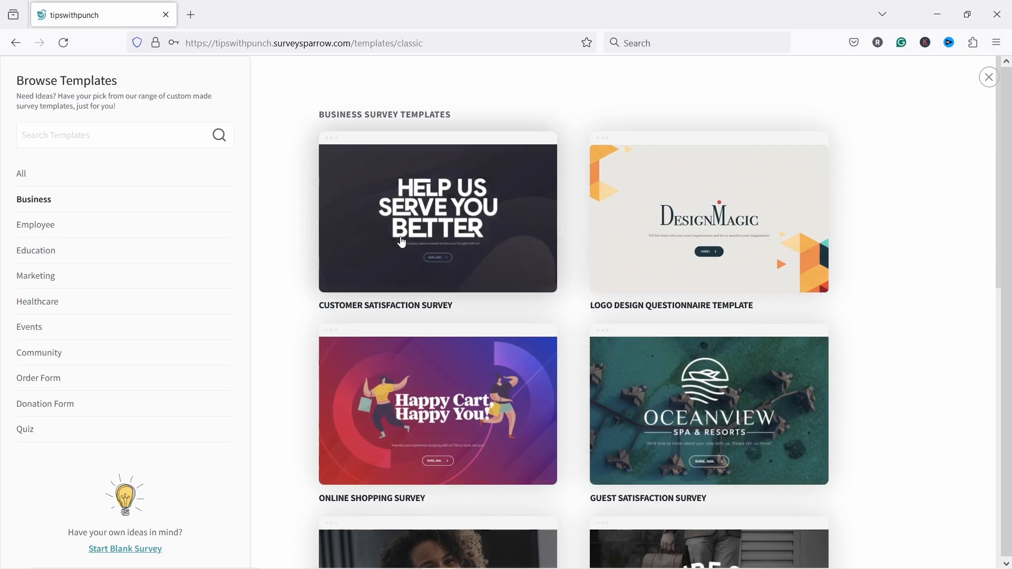
{"action": "scroll", "coordinate": [429, 232], "scroll_direction": "down", "scroll_amount": 7}
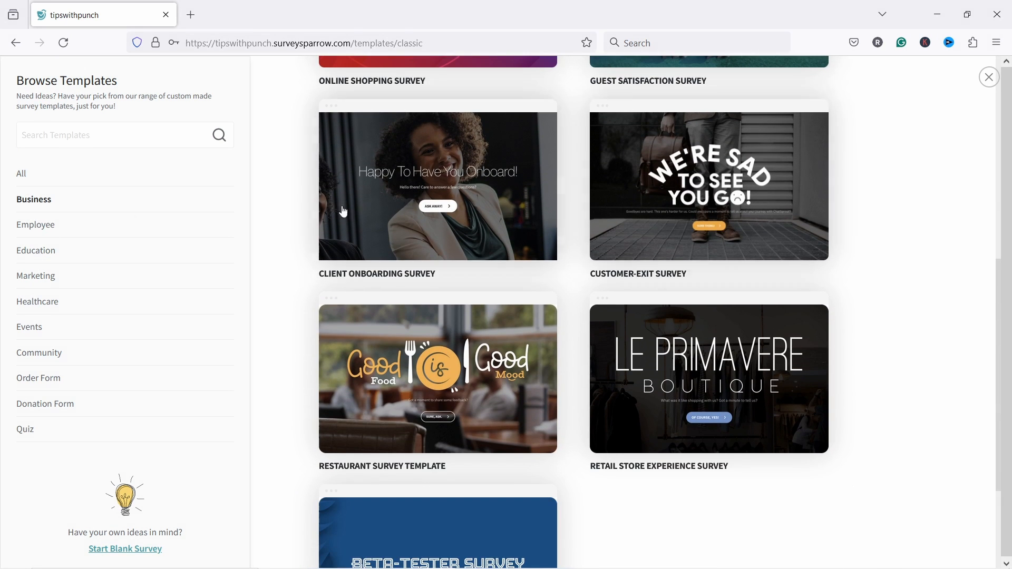
{"action": "left_click", "coordinate": [51, 282]}
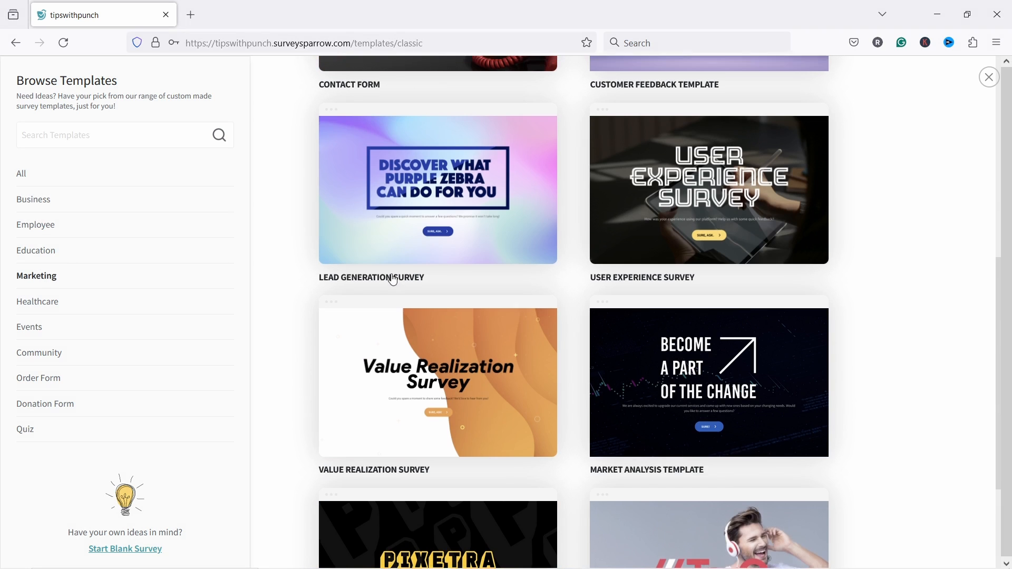
{"action": "scroll", "coordinate": [395, 268], "scroll_direction": "up", "scroll_amount": 7}
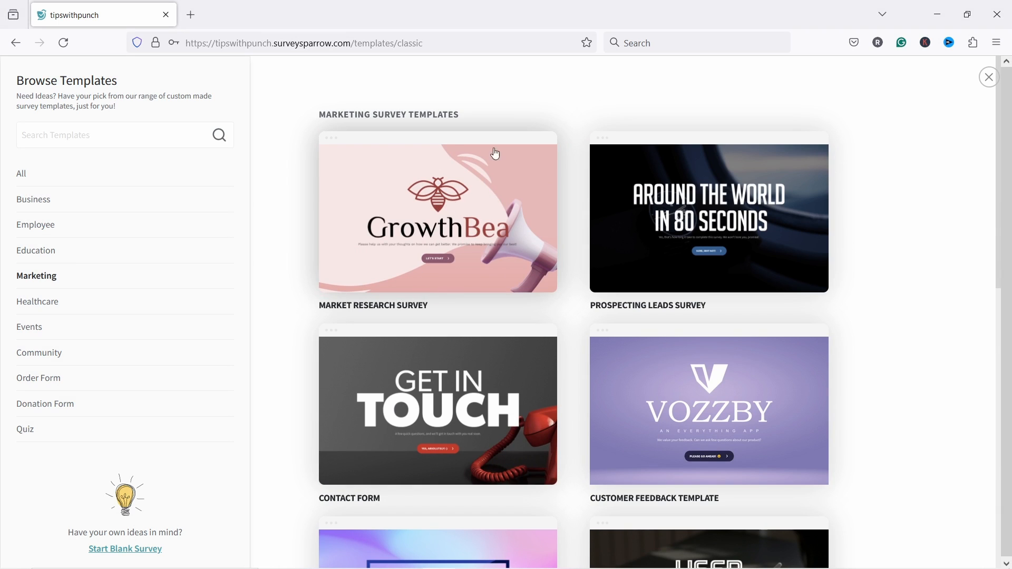
{"action": "left_click", "coordinate": [417, 209]}
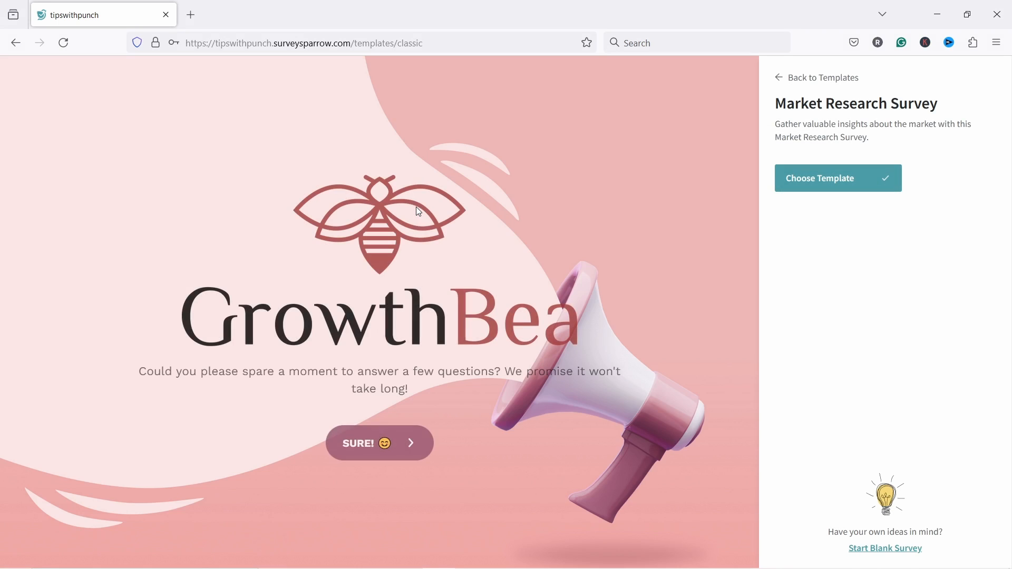
Try the preview, answering Software Developer and Social Media, then choose the Market Research template
{"action": "left_click", "coordinate": [379, 453]}
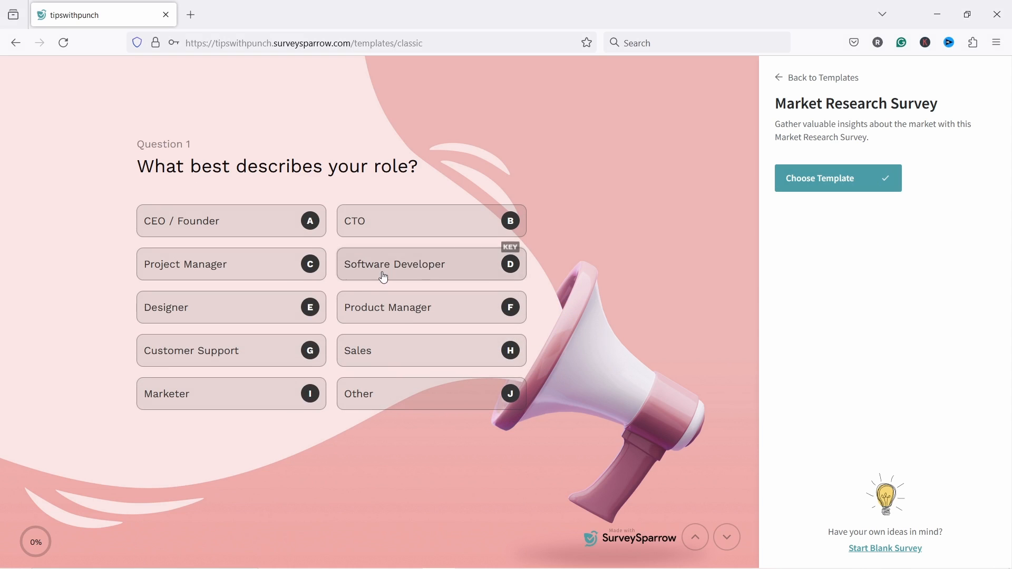
{"action": "left_click", "coordinate": [381, 274]}
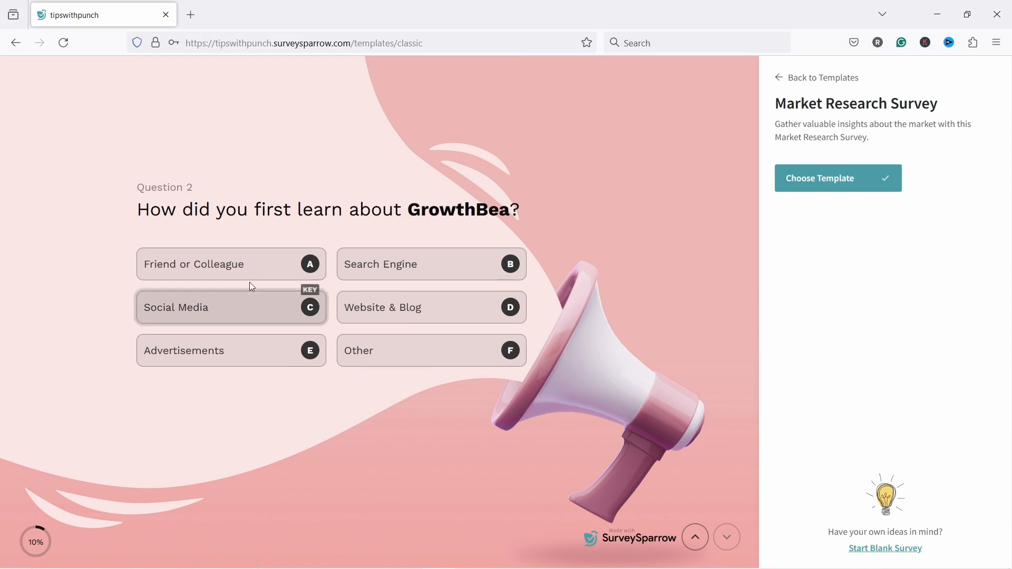
{"action": "left_click", "coordinate": [230, 305]}
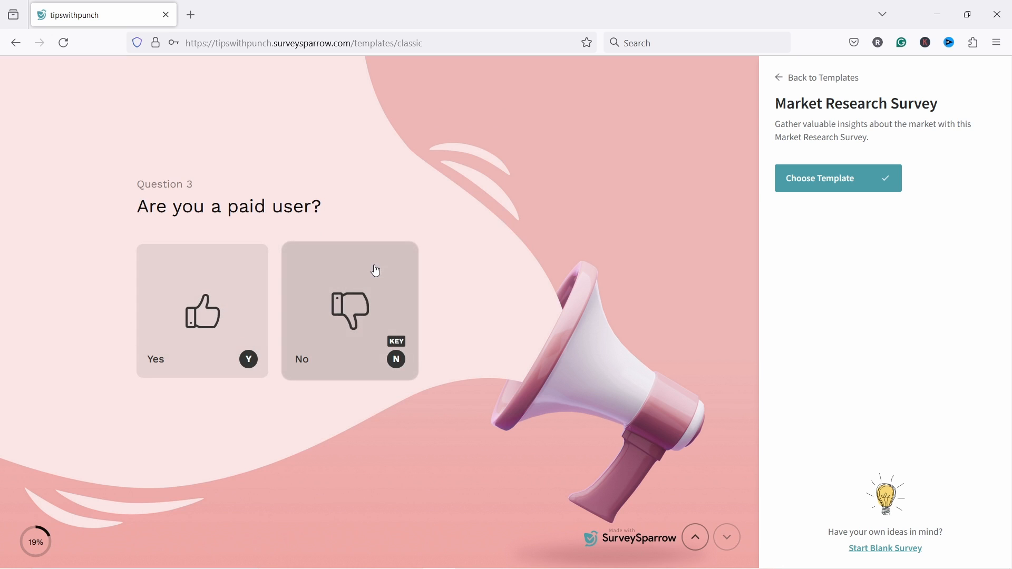
{"action": "left_click", "coordinate": [829, 185]}
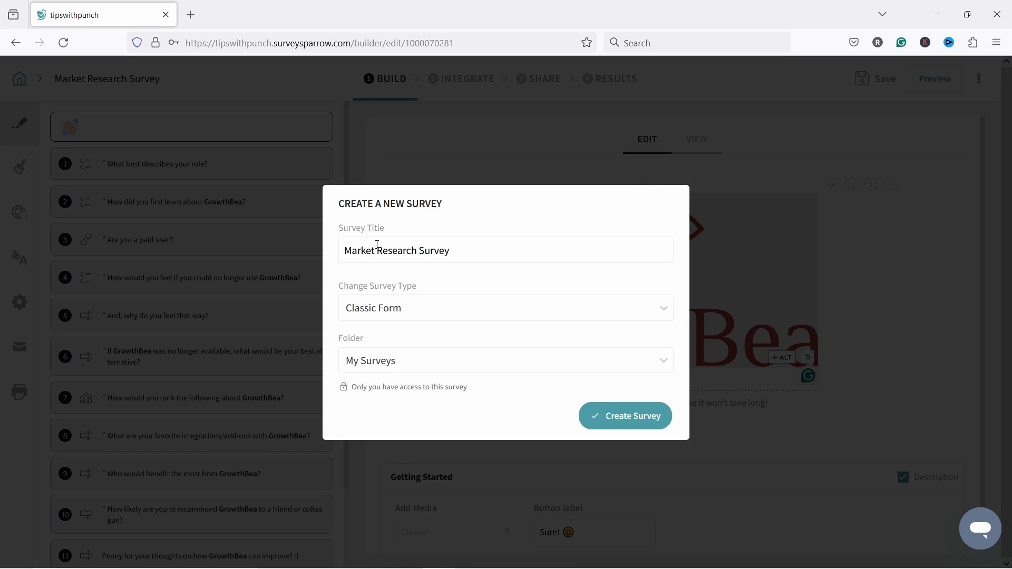
Replace the survey title with 'Customer Satisfaction' and create the survey
{"action": "left_click", "coordinate": [377, 246]}
{"action": "left_click_drag", "start_coordinate": [451, 250], "coordinate": [340, 250]}
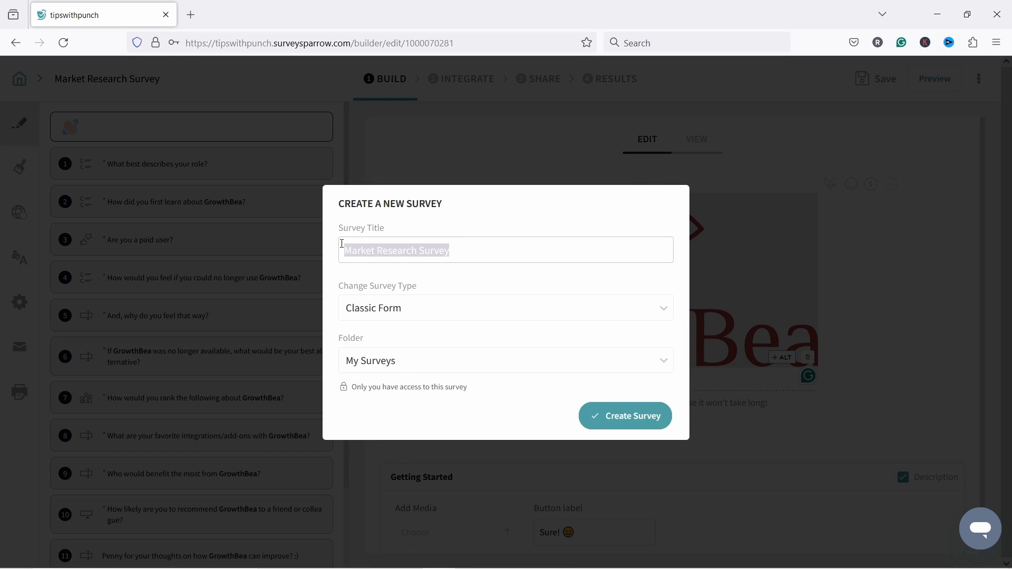
{"action": "type", "text": "Customer Satisfaction"}
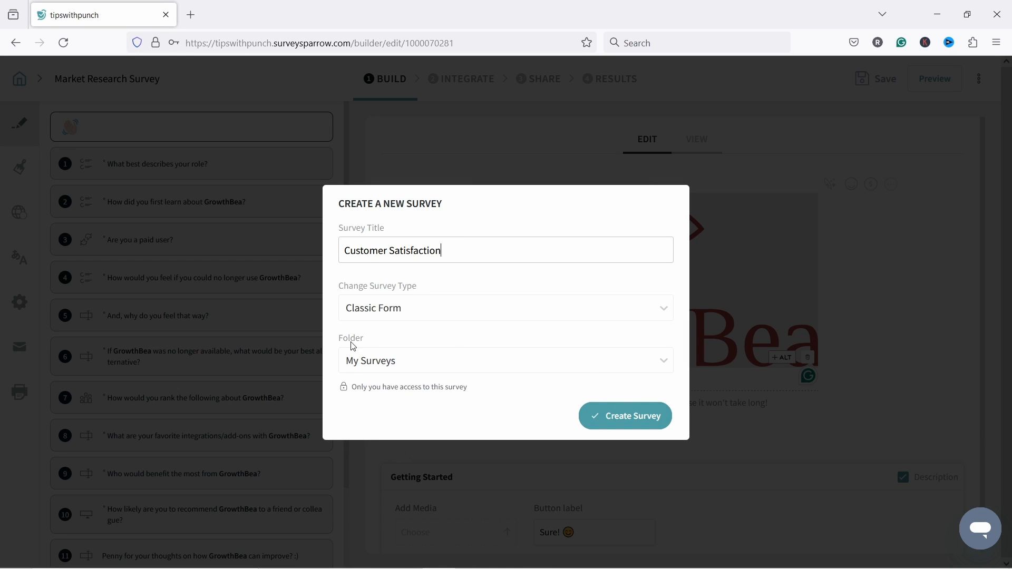
{"action": "left_click", "coordinate": [625, 416]}
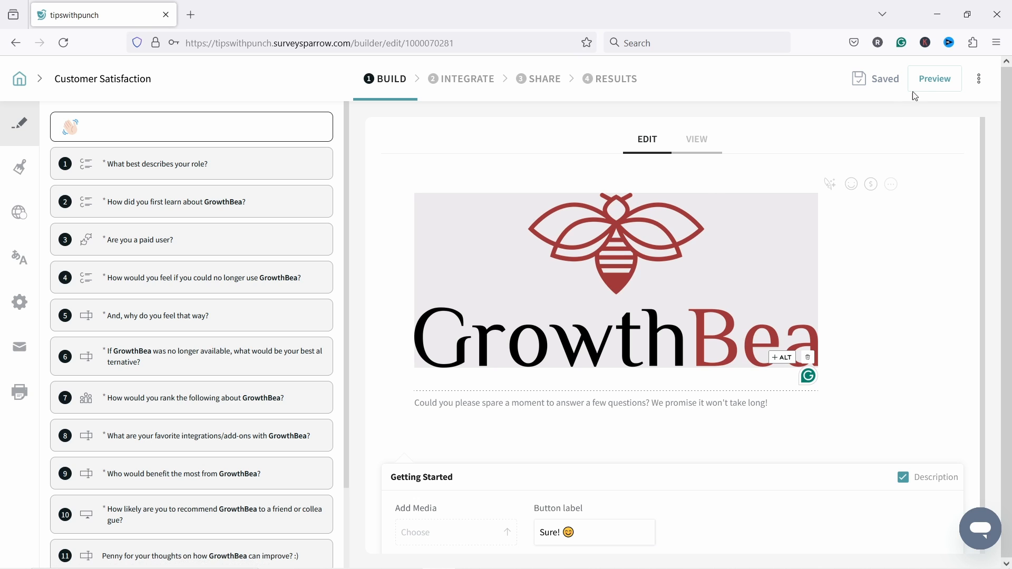
{"action": "left_click", "coordinate": [937, 80]}
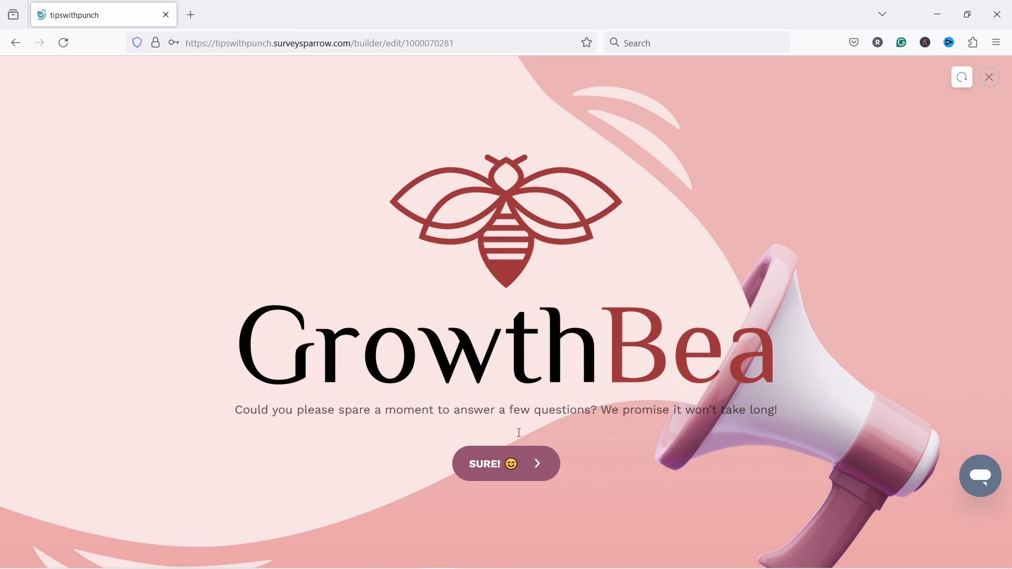
{"action": "left_click", "coordinate": [526, 459]}
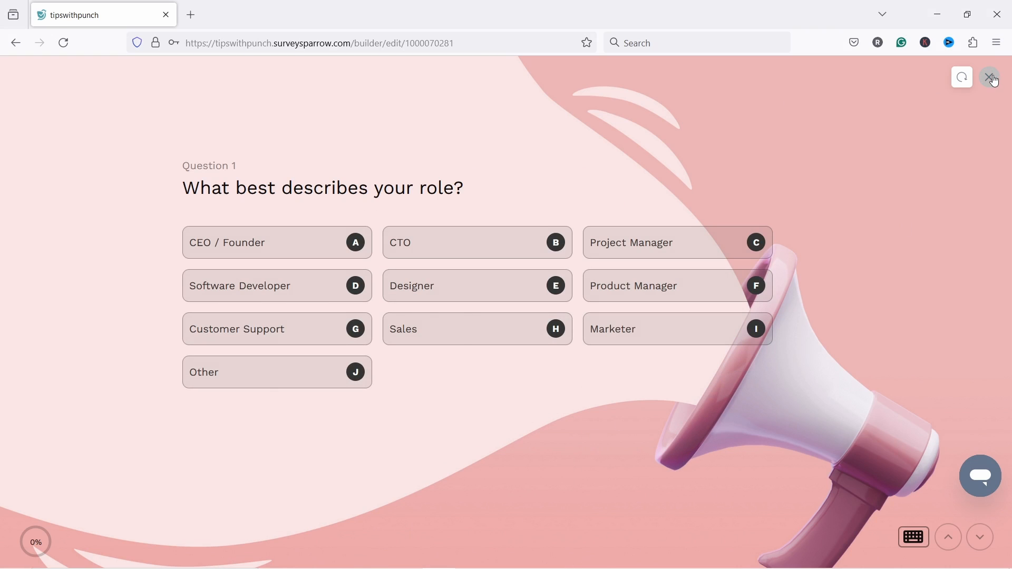
{"action": "left_click", "coordinate": [991, 78]}
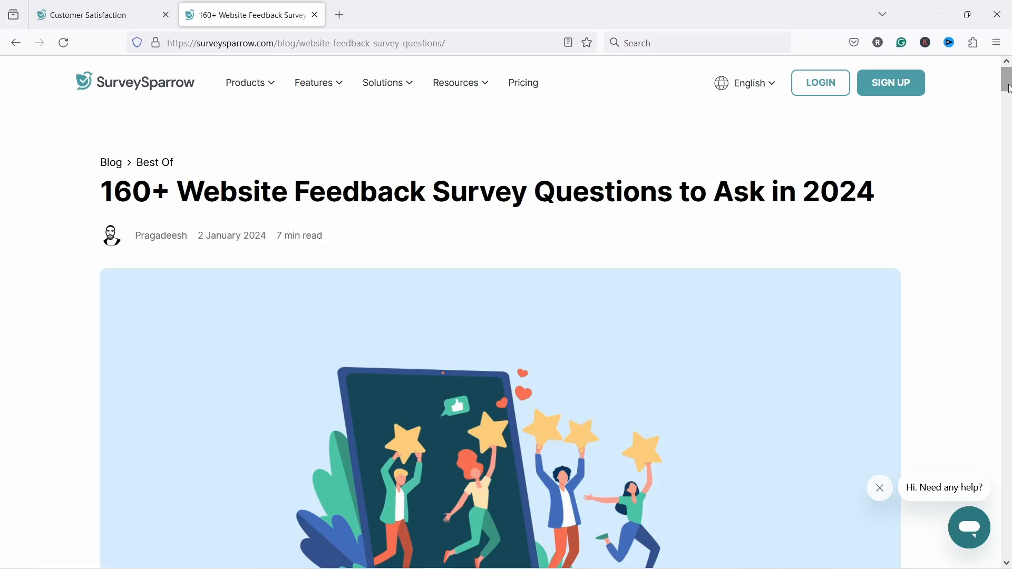
{"action": "scroll", "coordinate": [1007, 156], "scroll_direction": "down", "scroll_amount": 15}
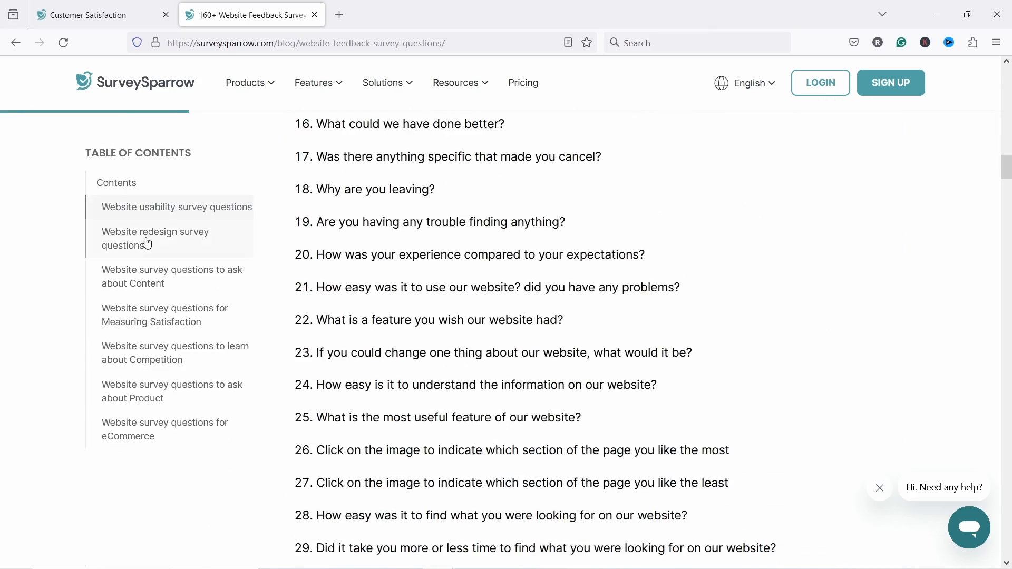
Jump to the article's website redesign and content question sections via its table of contents
{"action": "left_click", "coordinate": [195, 241]}
{"action": "left_click", "coordinate": [251, 266]}
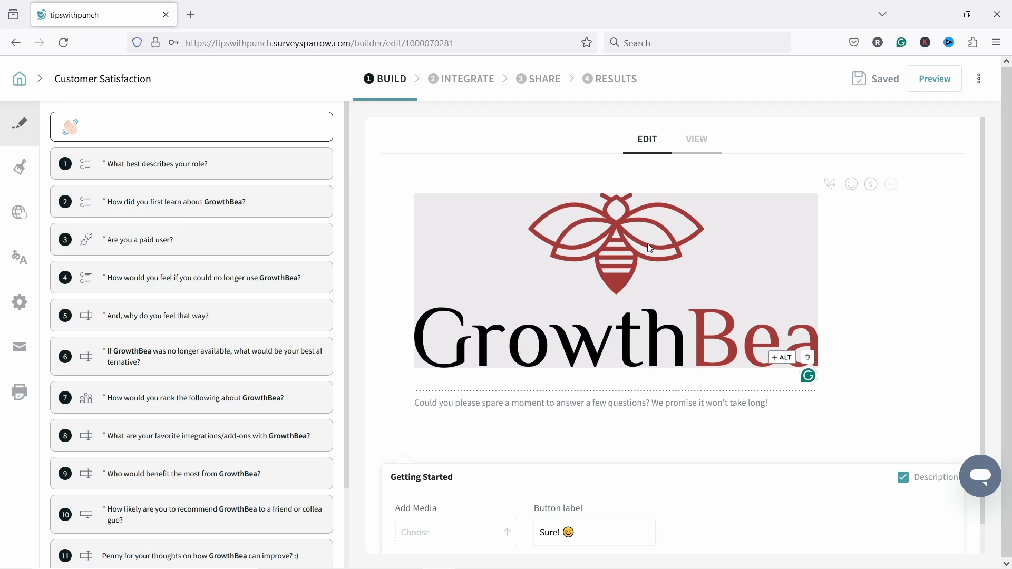
Delete the GrowthBea welcome logo and upload the clicks-dont-lie-logo image in its place
{"action": "left_click", "coordinate": [808, 359]}
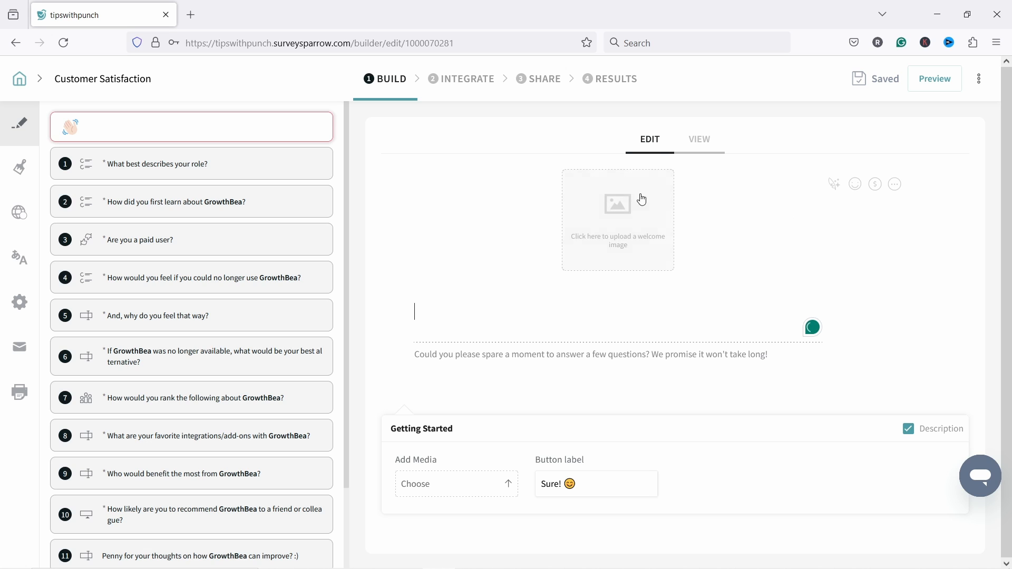
{"action": "left_click", "coordinate": [624, 220]}
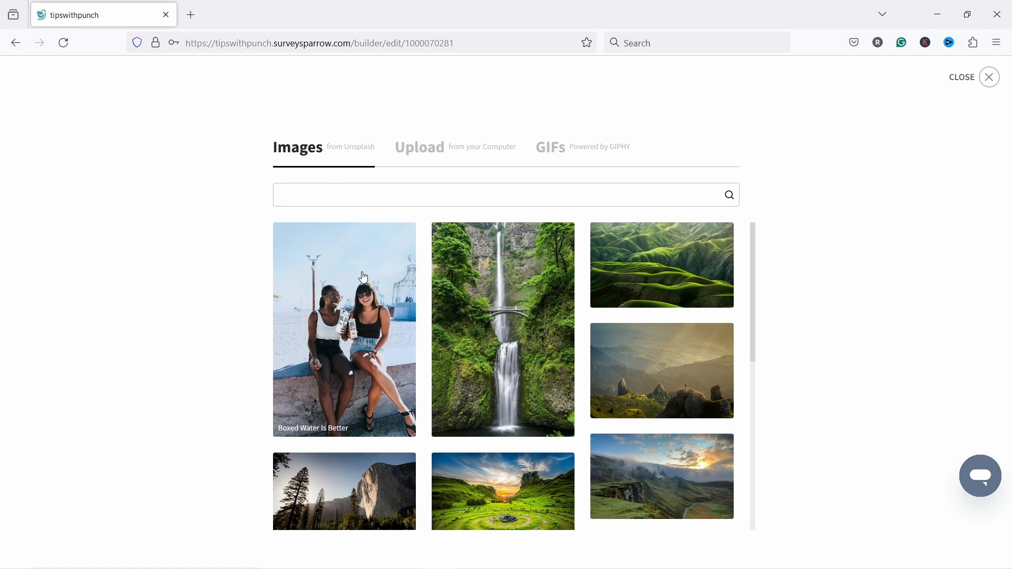
{"action": "left_click", "coordinate": [427, 148]}
{"action": "left_click", "coordinate": [504, 268]}
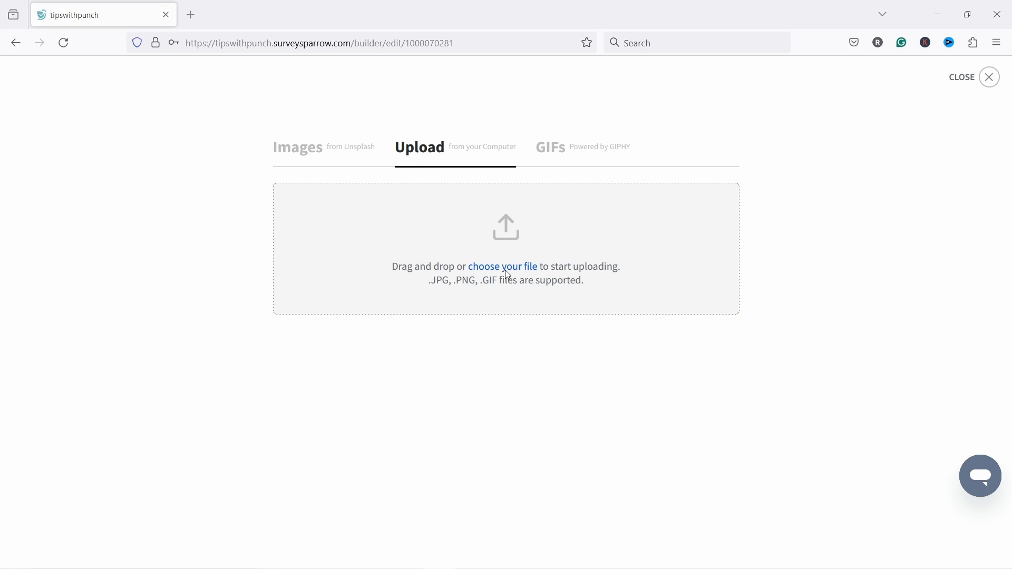
{"action": "left_click", "coordinate": [292, 124]}
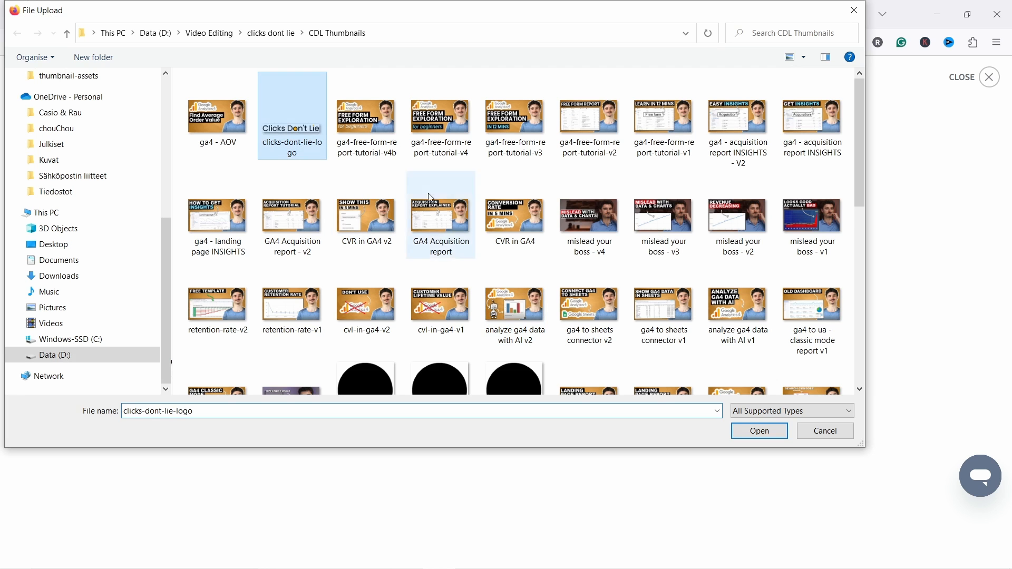
{"action": "left_click", "coordinate": [759, 430]}
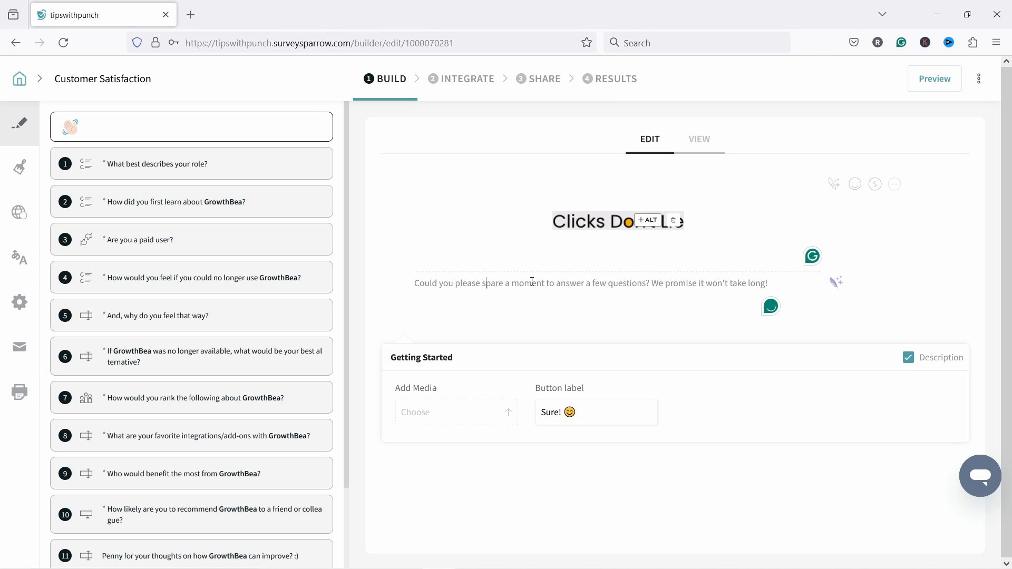
Remove the welcome description and paste the message 'Thanks for trusting us with your website!…'
{"action": "left_click_drag", "start_coordinate": [768, 285], "coordinate": [414, 283]}
{"action": "key", "text": "BackSpace"}
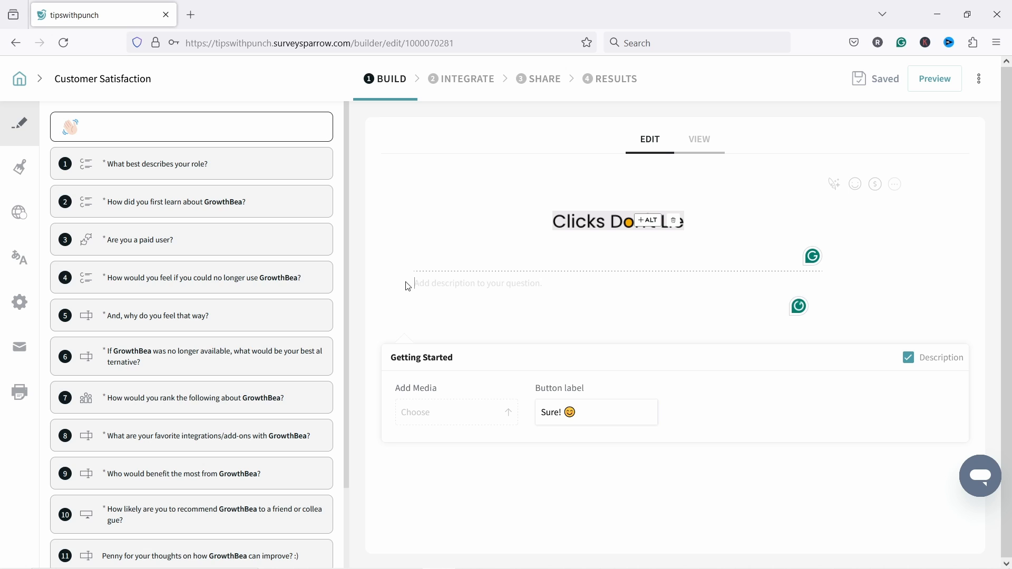
{"action": "left_click", "coordinate": [910, 361]}
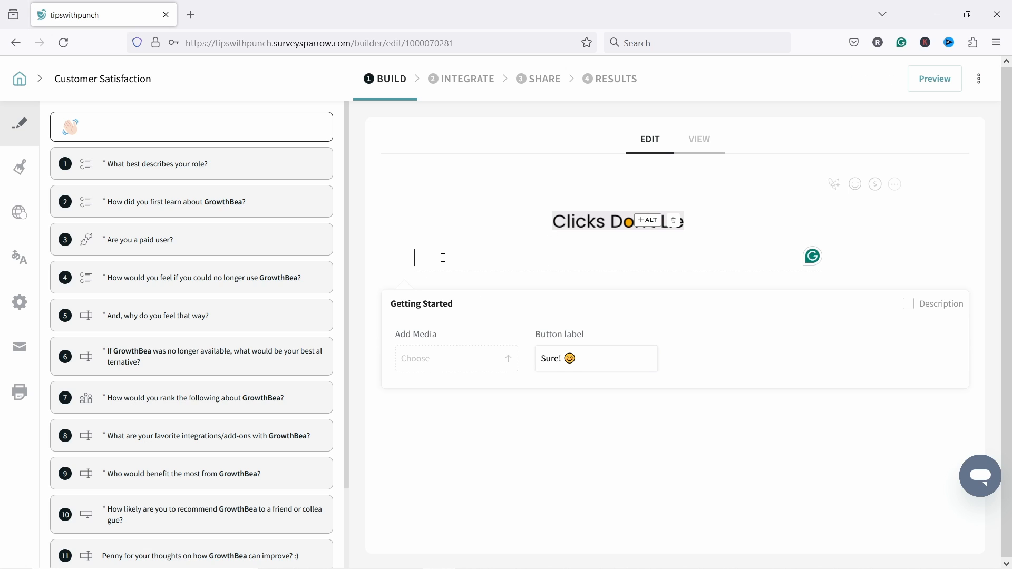
{"action": "type", "text": "Thanks for trusting us with your website! Could you please spare a moment to share your thoughts with us?"}
{"action": "left_click", "coordinate": [417, 263]}
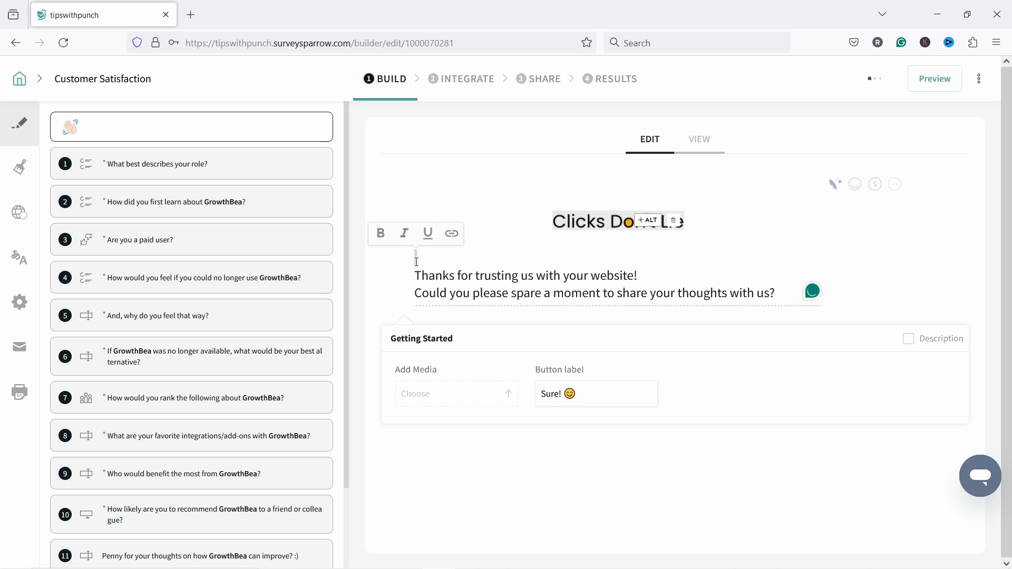
{"action": "key", "text": "Delete"}
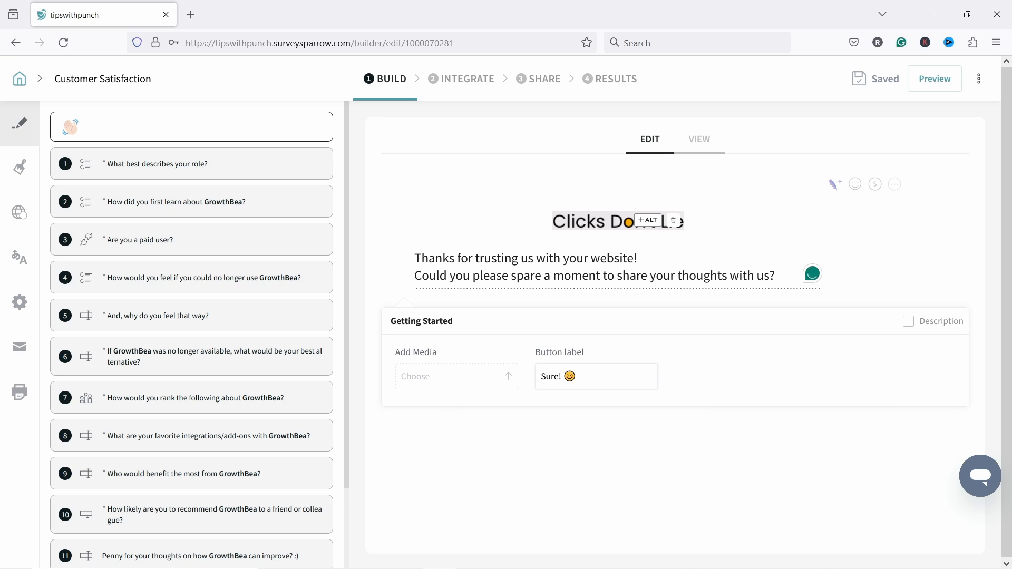
Relabel the welcome button 'Start the 4 min survey' and check the rendered page
{"action": "triple_click", "coordinate": [592, 380]}
{"action": "type", "text": "Start the 4 min survey"}
{"action": "left_click", "coordinate": [698, 144]}
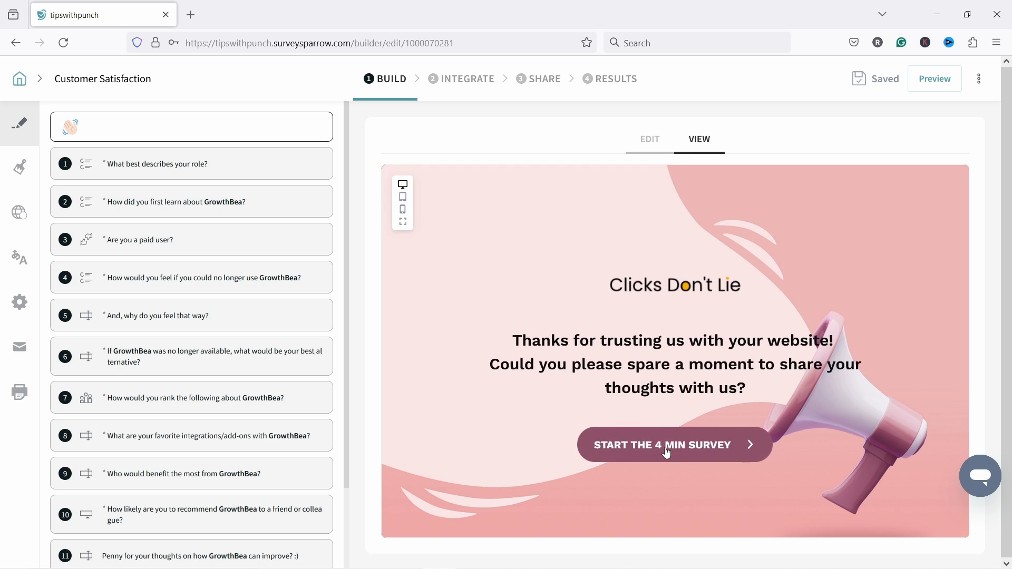
{"action": "left_click", "coordinate": [650, 142]}
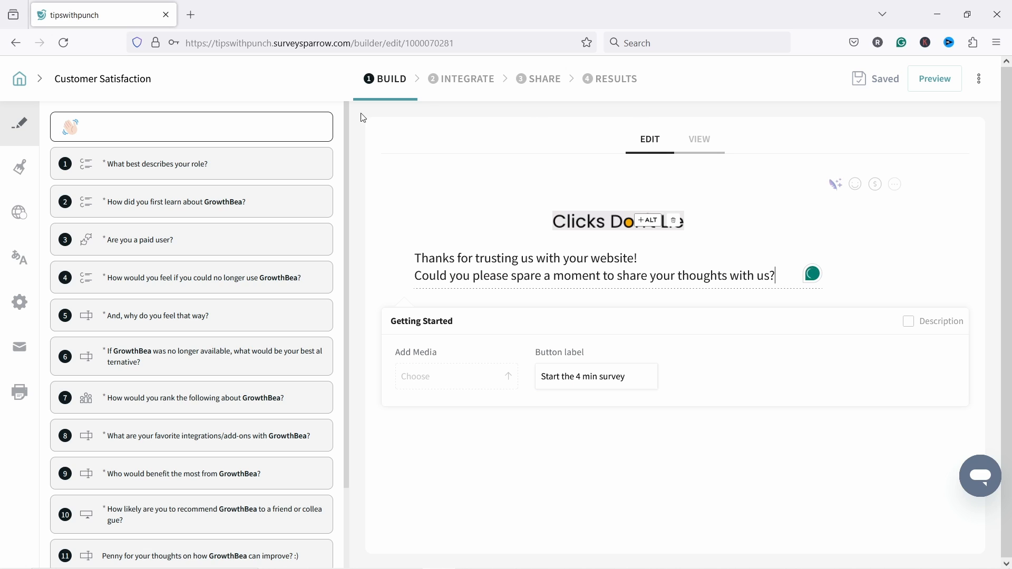
Start adding a new question after question 11 at the end of the survey
{"action": "left_click", "coordinate": [159, 166]}
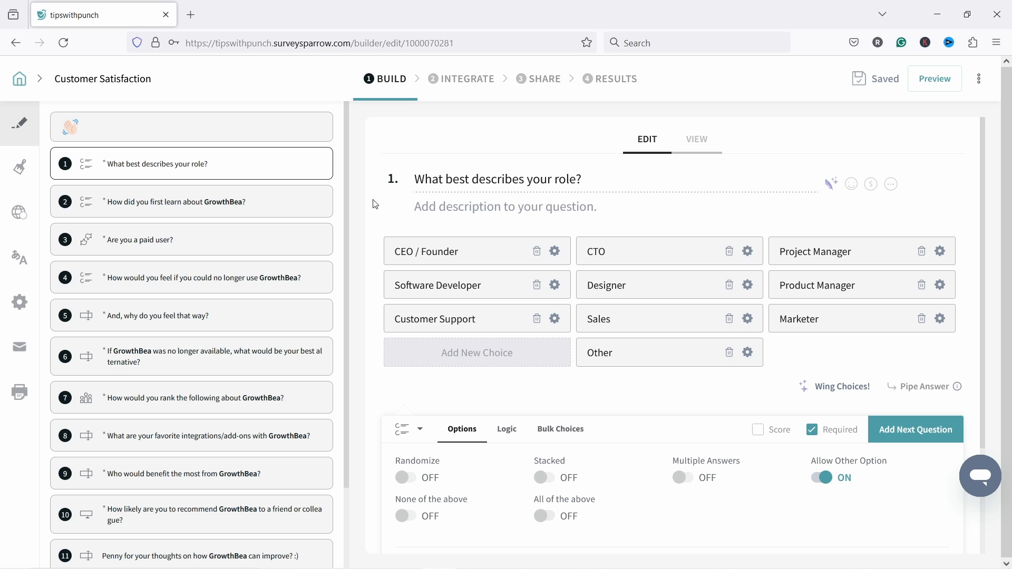
{"action": "mouse_move", "coordinate": [298, 165]}
{"action": "scroll", "coordinate": [232, 174], "scroll_direction": "down", "scroll_amount": 2}
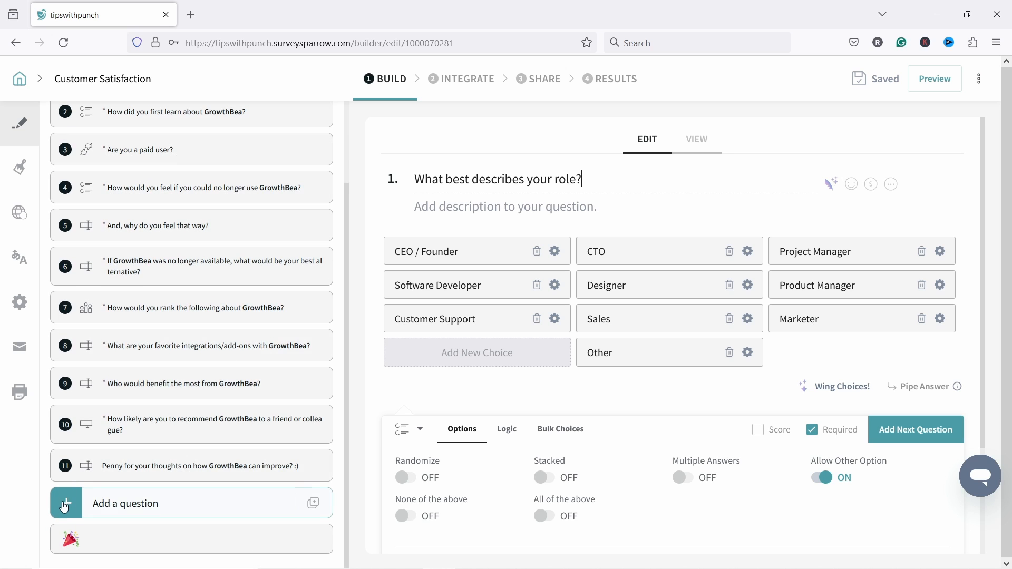
{"action": "left_click", "coordinate": [66, 506]}
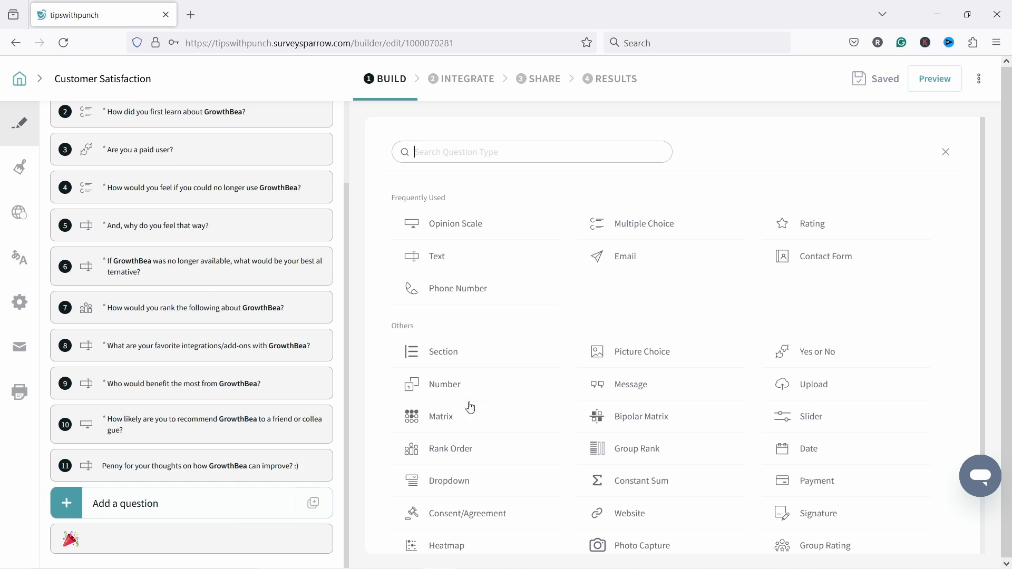
{"action": "mouse_move", "coordinate": [524, 273]}
{"action": "mouse_move", "coordinate": [817, 259]}
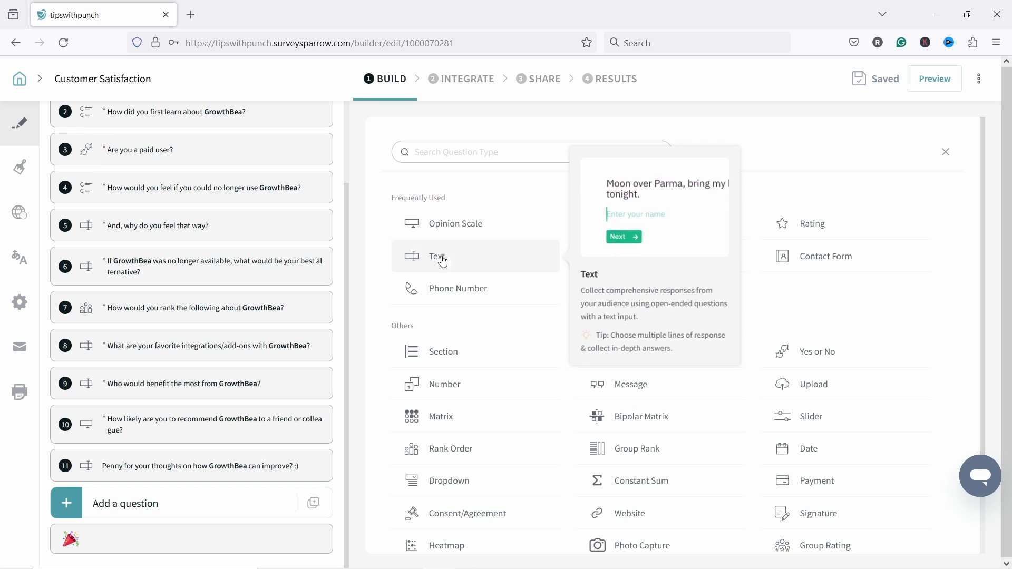
Add a Contact Form question and remove its Company, Country and City fields
{"action": "left_click", "coordinate": [818, 264]}
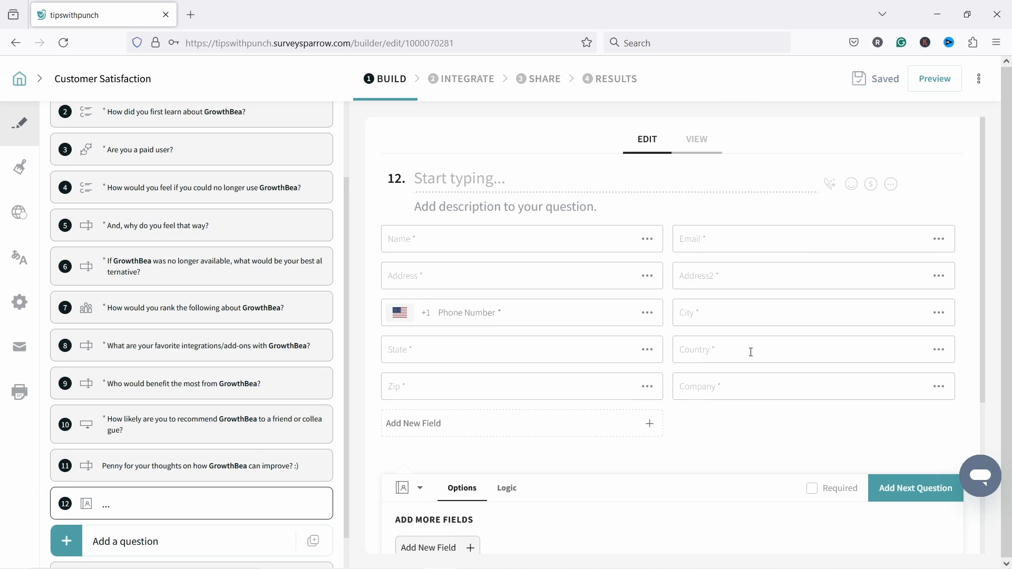
{"action": "left_click", "coordinate": [940, 392]}
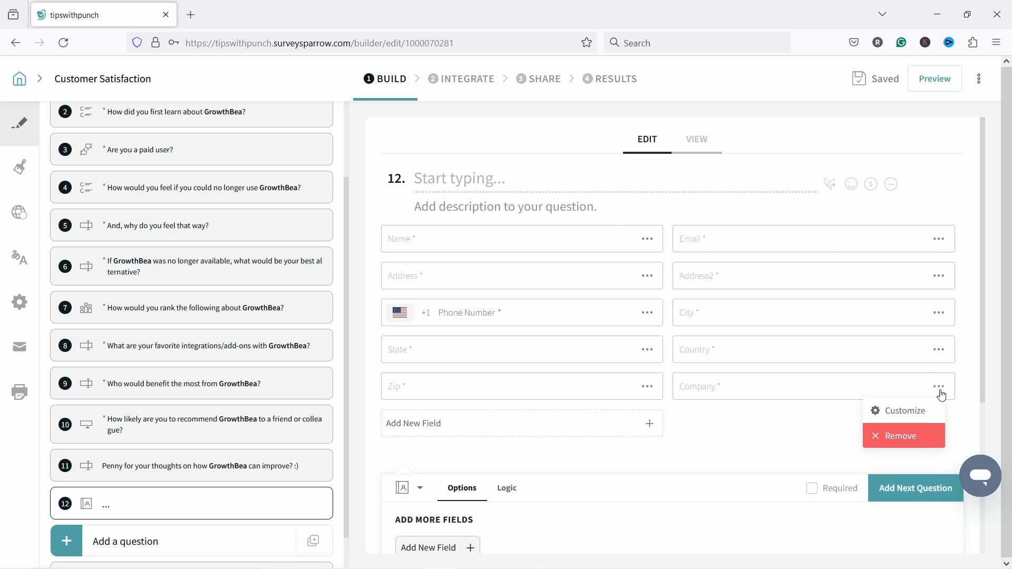
{"action": "left_click", "coordinate": [907, 442]}
{"action": "left_click", "coordinate": [940, 350]}
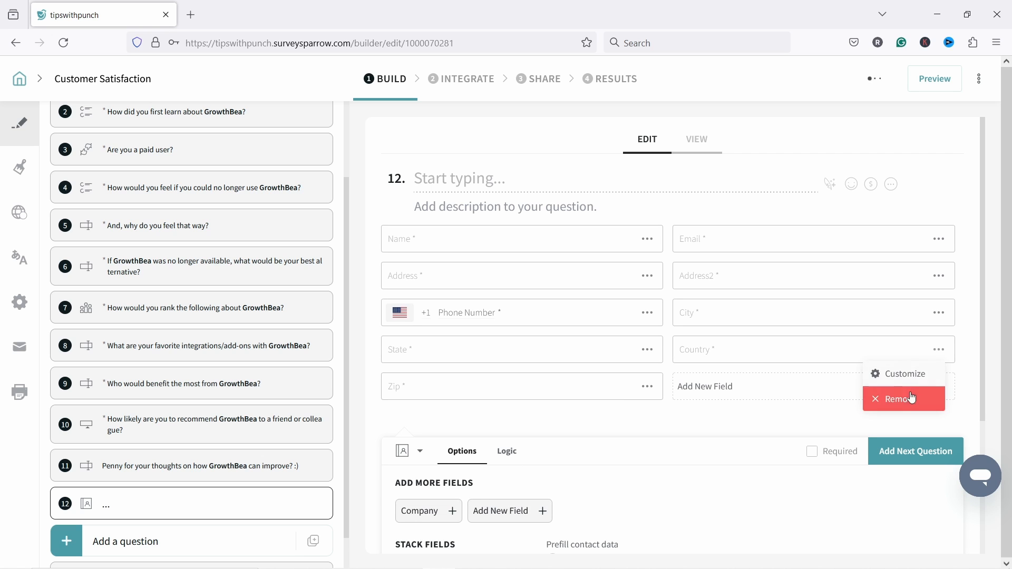
{"action": "left_click", "coordinate": [912, 399]}
{"action": "left_click", "coordinate": [940, 312]}
{"action": "left_click", "coordinate": [917, 362]}
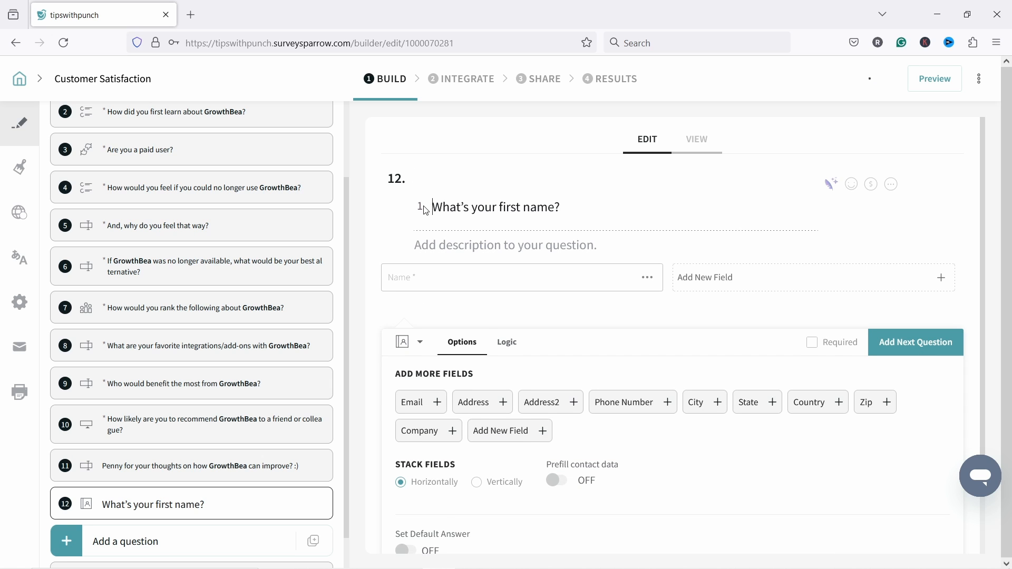
Make the first-name question required and check it in the preview
{"action": "scroll", "coordinate": [551, 275], "scroll_direction": "down", "scroll_amount": 2}
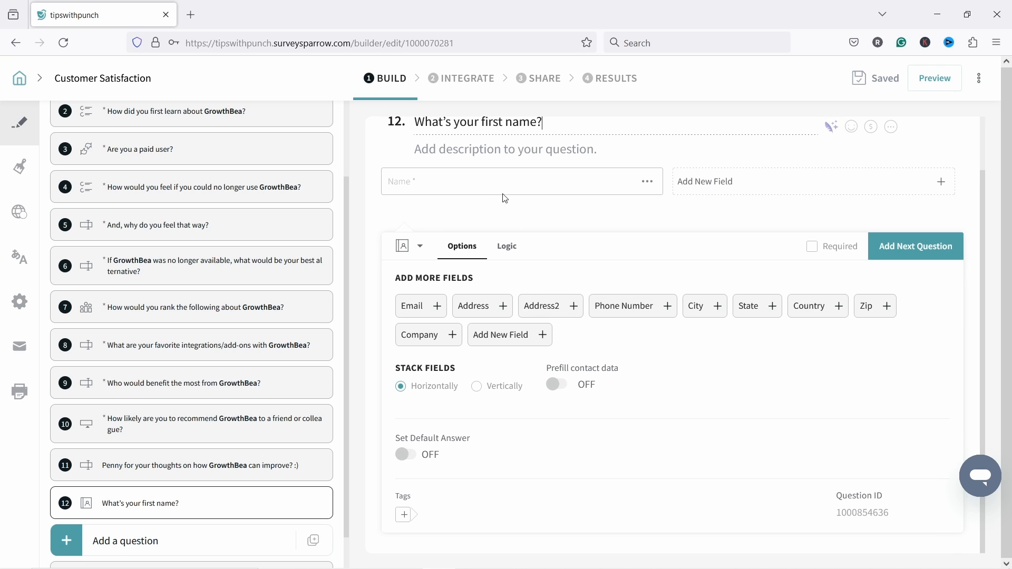
{"action": "left_click", "coordinate": [814, 246]}
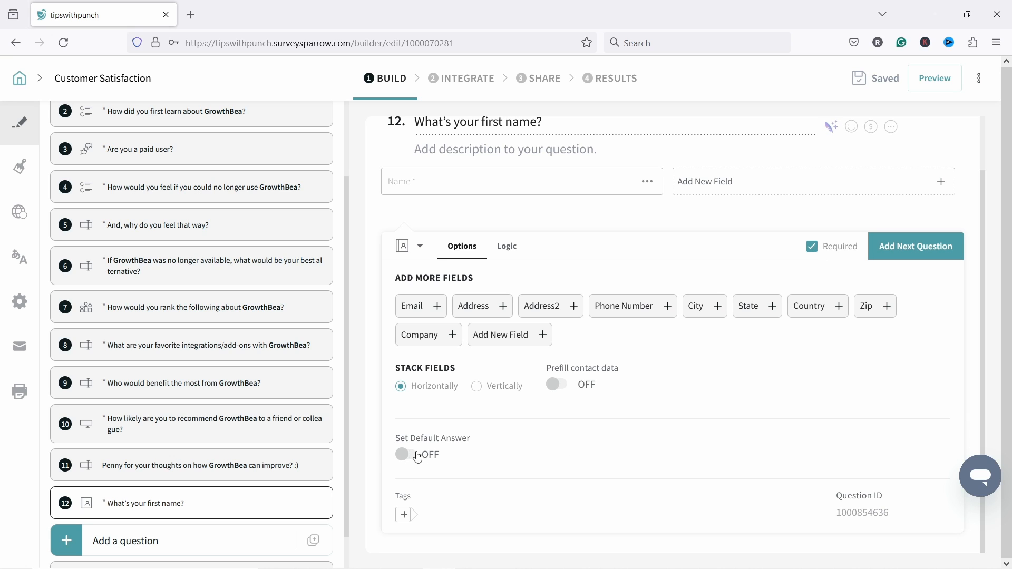
{"action": "scroll", "coordinate": [634, 455], "scroll_direction": "up", "scroll_amount": 2}
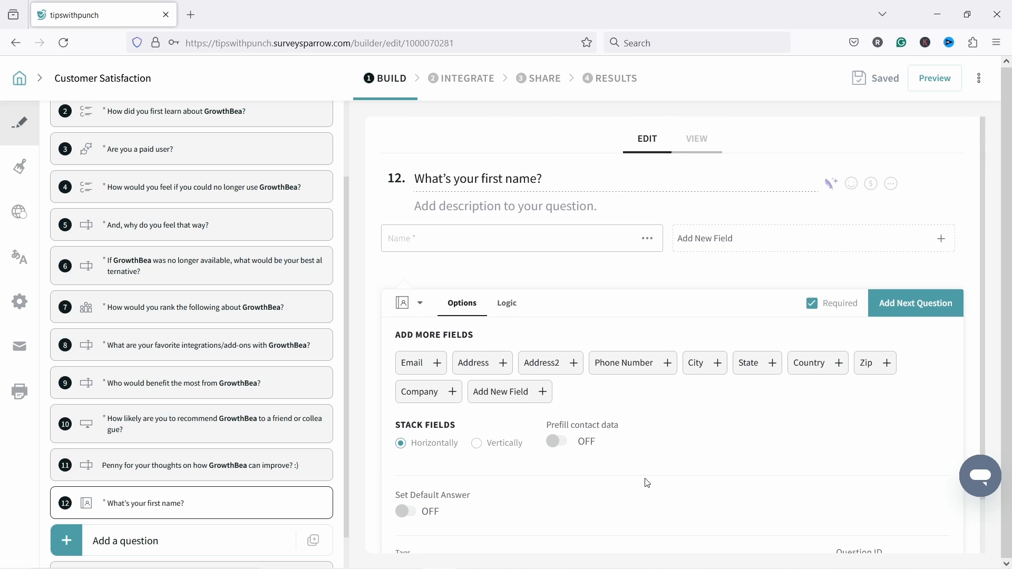
{"action": "left_click", "coordinate": [692, 140]}
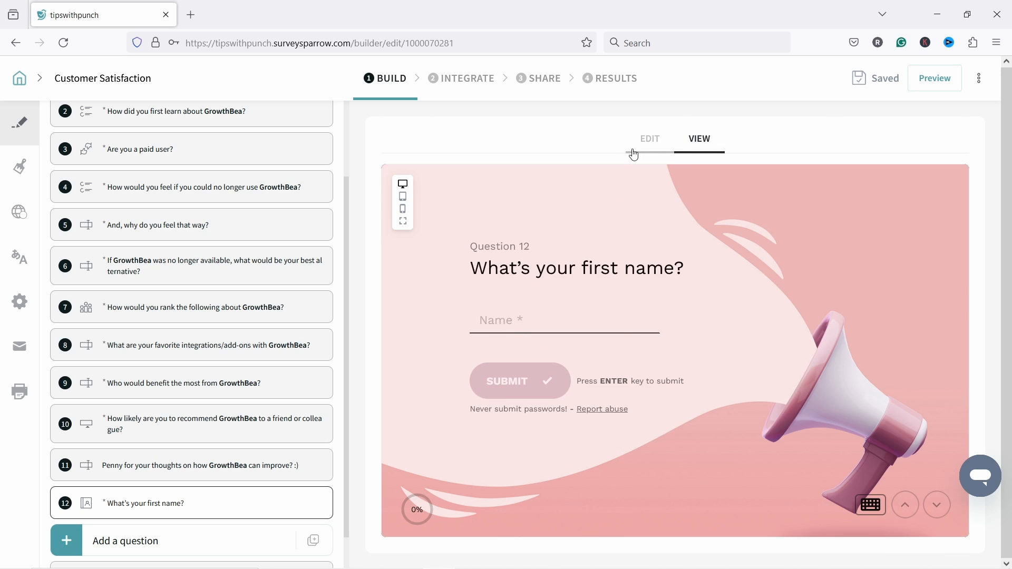
{"action": "left_click", "coordinate": [647, 143]}
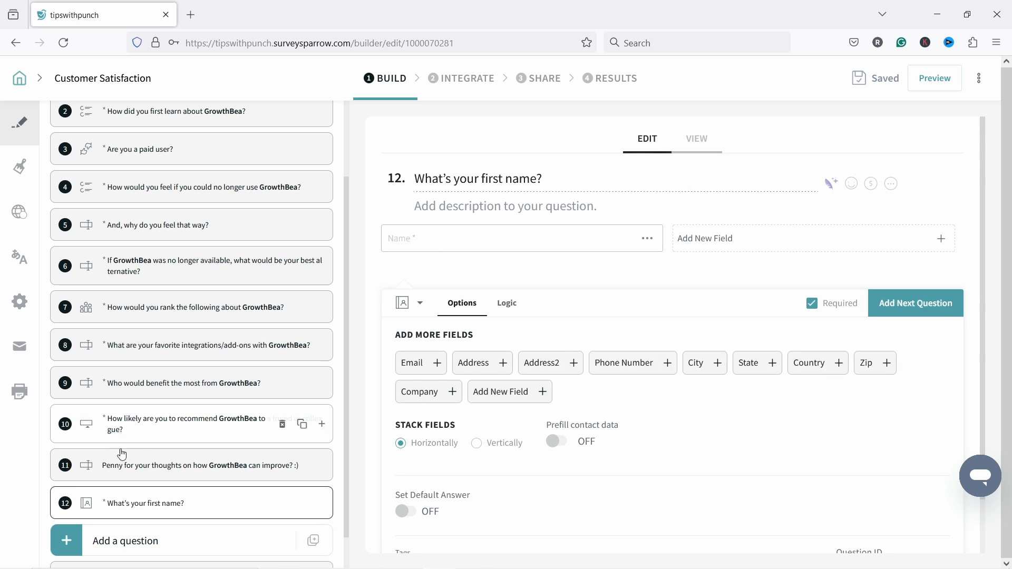
{"action": "scroll", "coordinate": [139, 475], "scroll_direction": "down", "scroll_amount": 1}
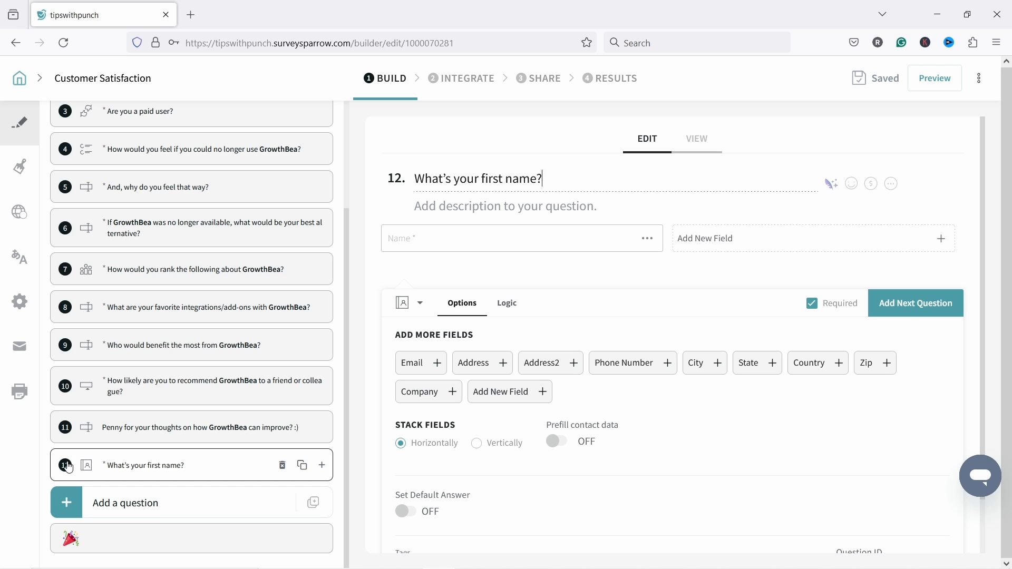
Move the first-name question to the top, delete the role question, and open question 2
{"action": "left_click_drag", "start_coordinate": [69, 463], "coordinate": [74, 171]}
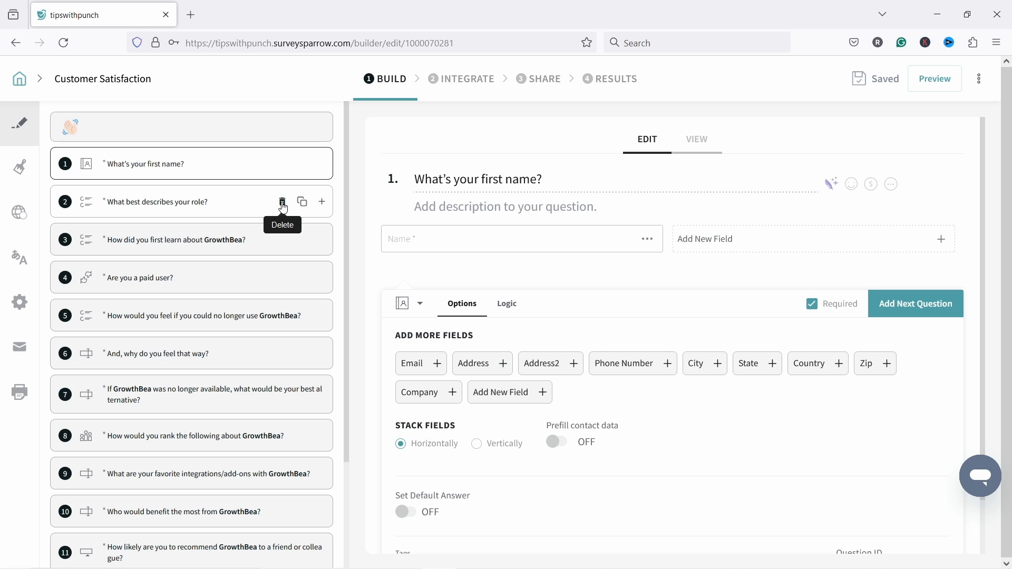
{"action": "left_click", "coordinate": [282, 204]}
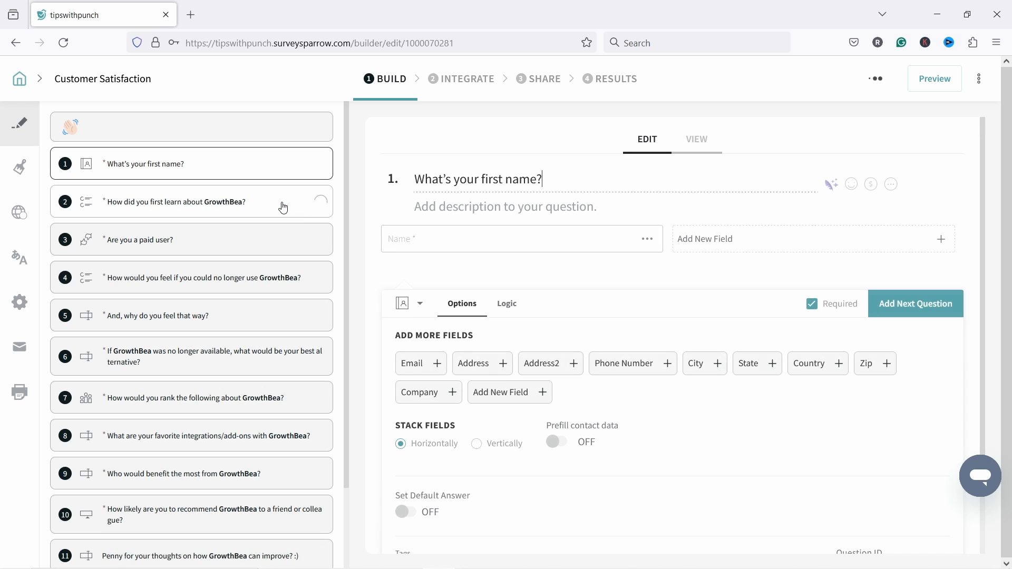
{"action": "left_click", "coordinate": [234, 207]}
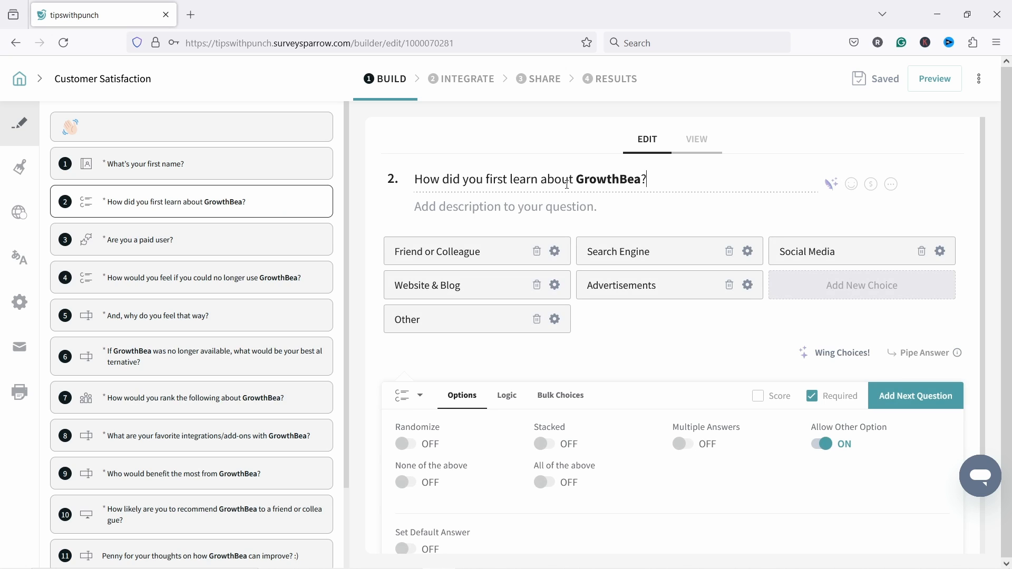
Replace GrowthBea with Clicks Don't Lie in the title and add a Newspaper choice
{"action": "left_click_drag", "start_coordinate": [576, 179], "coordinate": [639, 182]}
{"action": "type", "text": "Clicks Don't Lie"}
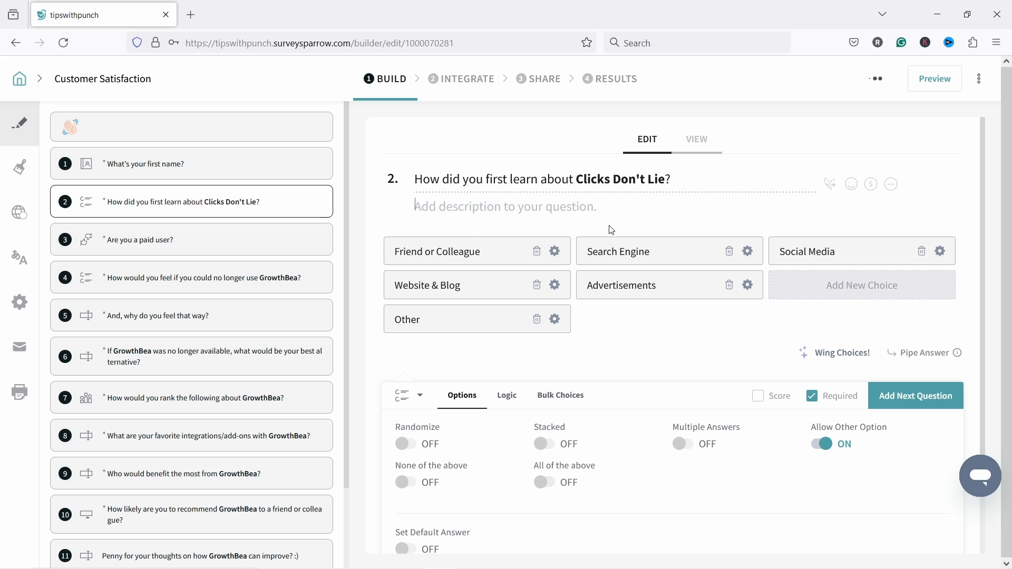
{"action": "left_click", "coordinate": [850, 280]}
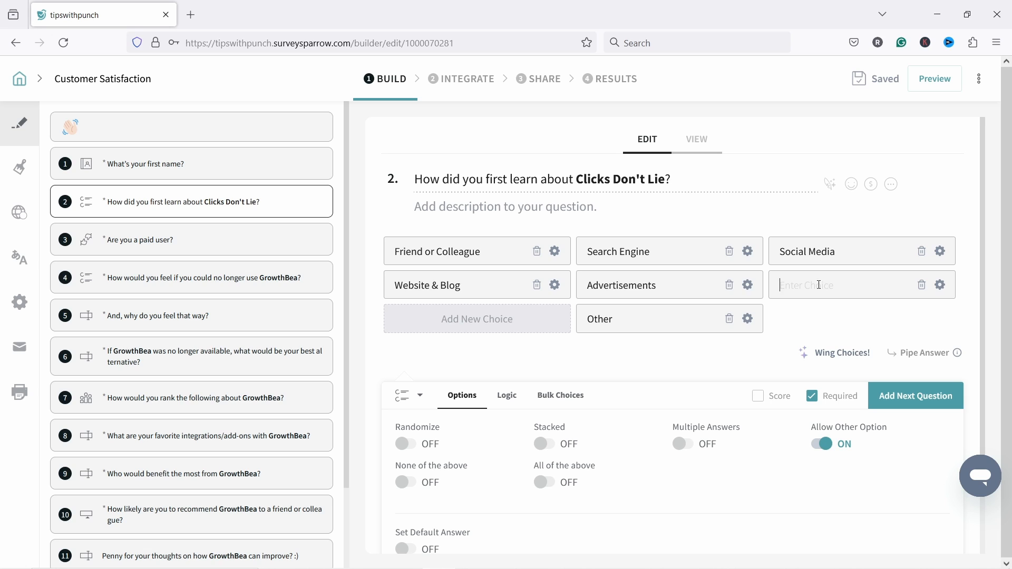
{"action": "type", "text": "Newspaper"}
Turn on answer randomization, trying row layout and None of the above without keeping them
{"action": "scroll", "coordinate": [633, 279], "scroll_direction": "down", "scroll_amount": 2}
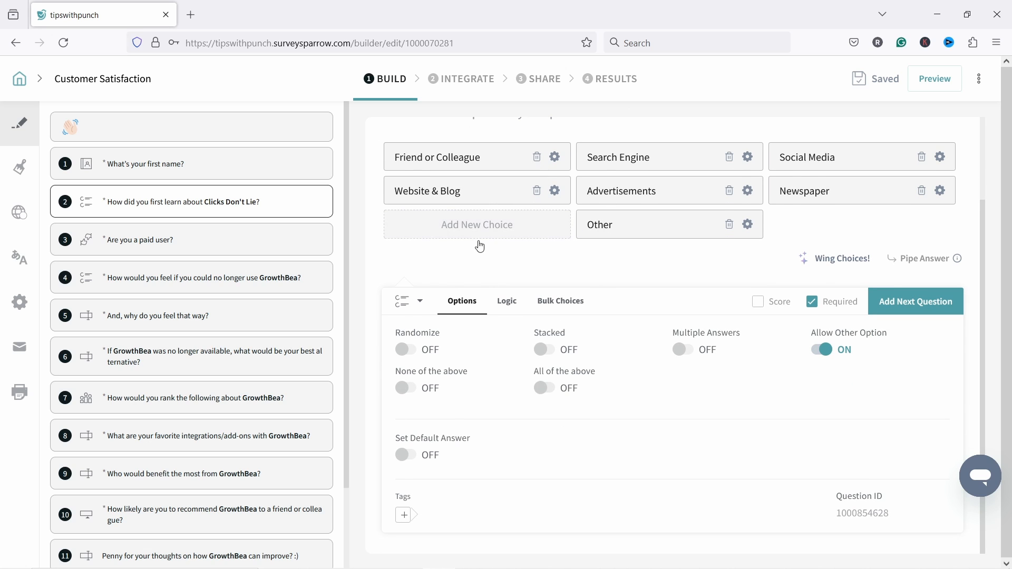
{"action": "left_click", "coordinate": [409, 350]}
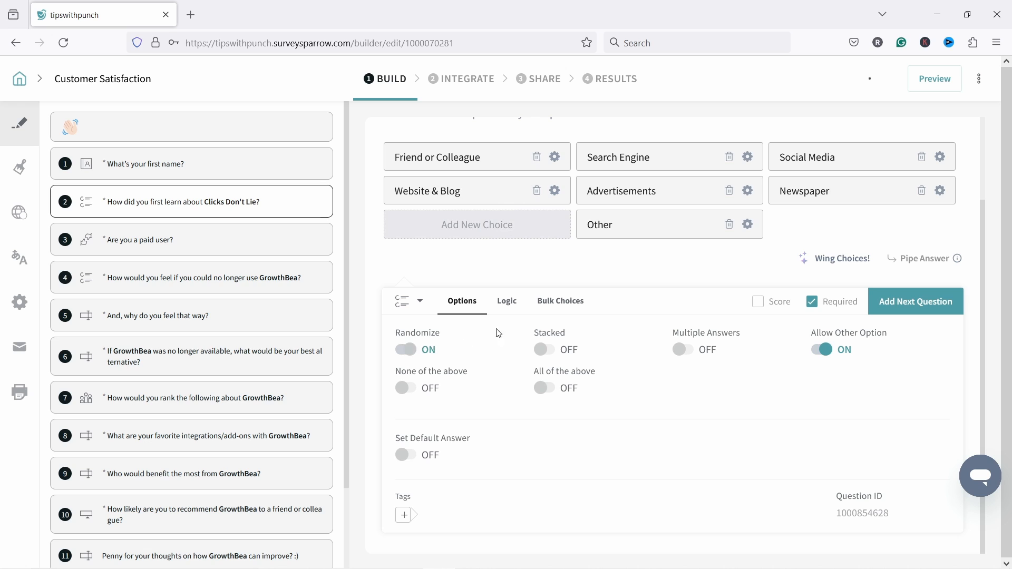
{"action": "scroll", "coordinate": [495, 209], "scroll_direction": "up", "scroll_amount": 2}
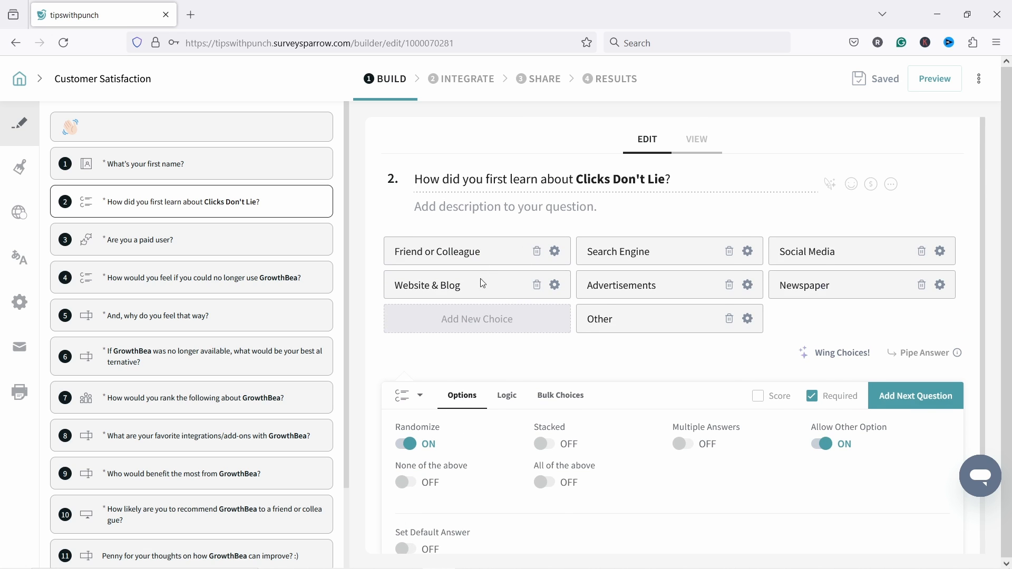
{"action": "scroll", "coordinate": [464, 369], "scroll_direction": "down", "scroll_amount": 2}
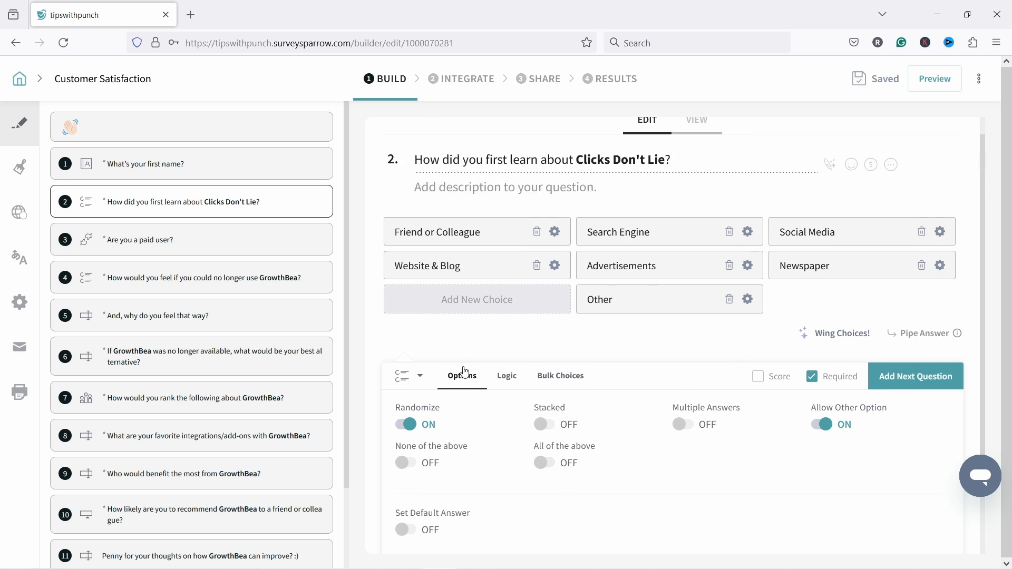
{"action": "left_click", "coordinate": [540, 351]}
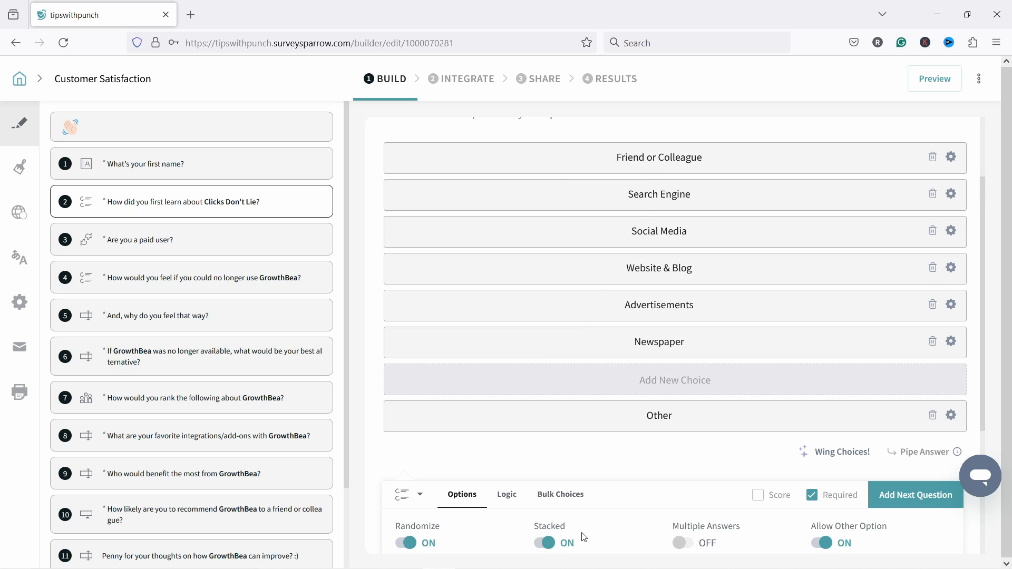
{"action": "left_click", "coordinate": [545, 543]}
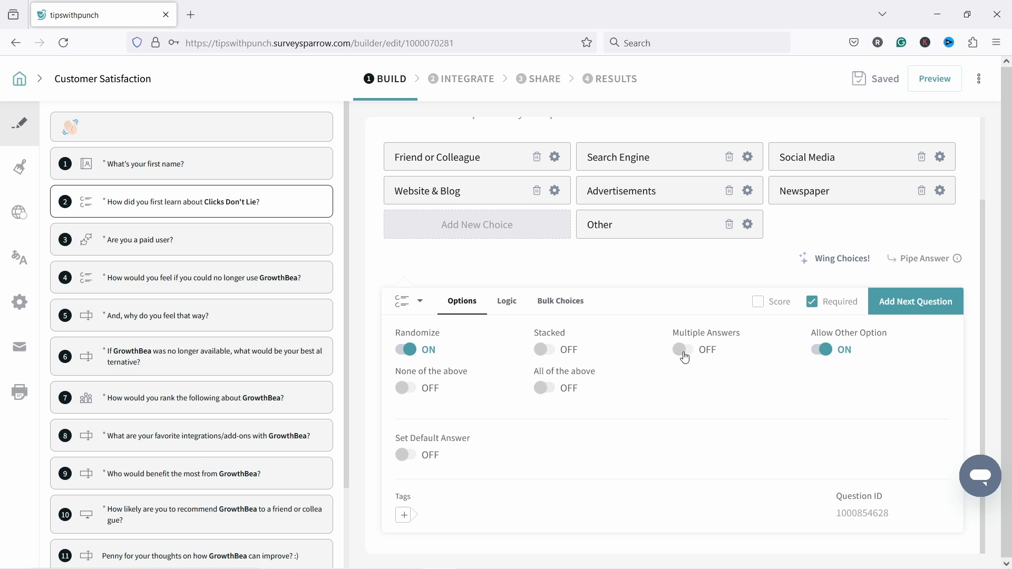
{"action": "left_click", "coordinate": [404, 389]}
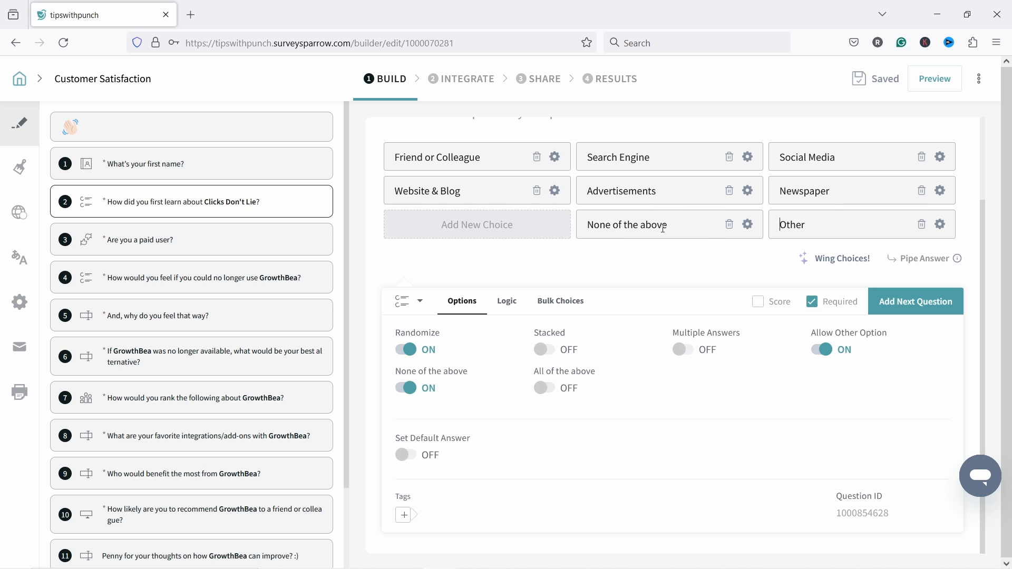
{"action": "left_click", "coordinate": [406, 389]}
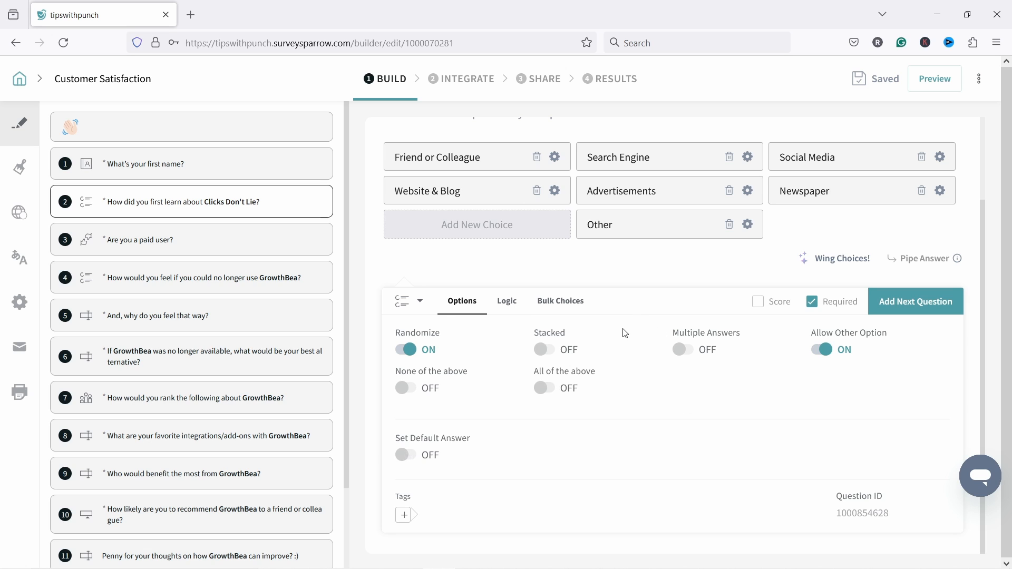
{"action": "scroll", "coordinate": [624, 334], "scroll_direction": "up", "scroll_amount": 2}
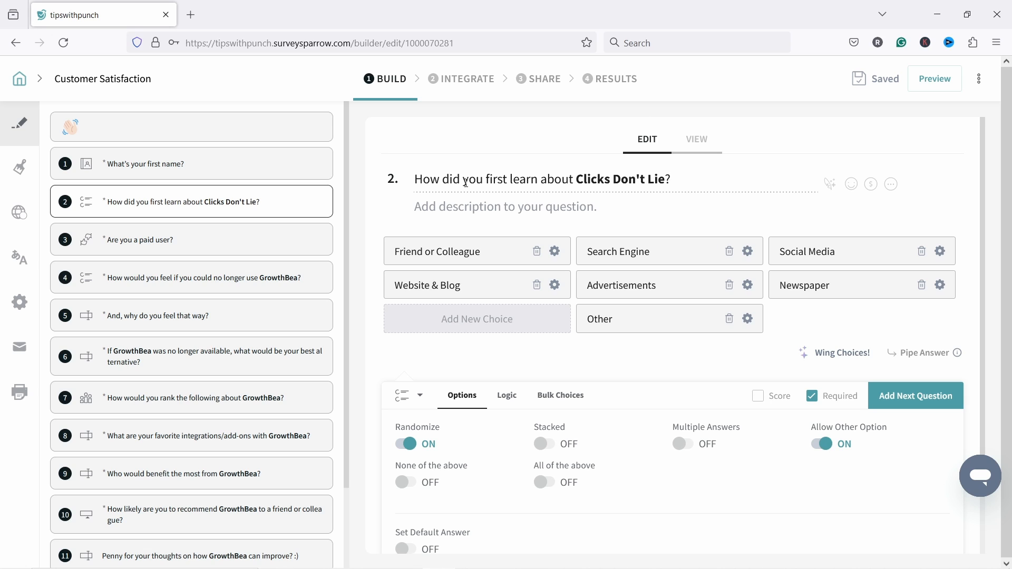
{"action": "left_click", "coordinate": [419, 177]}
Pipe the Q1 Name answer in so the title reads '$Name, where did you first learn about Clicks Don't Lie?', then preview
{"action": "left_click", "coordinate": [871, 184]}
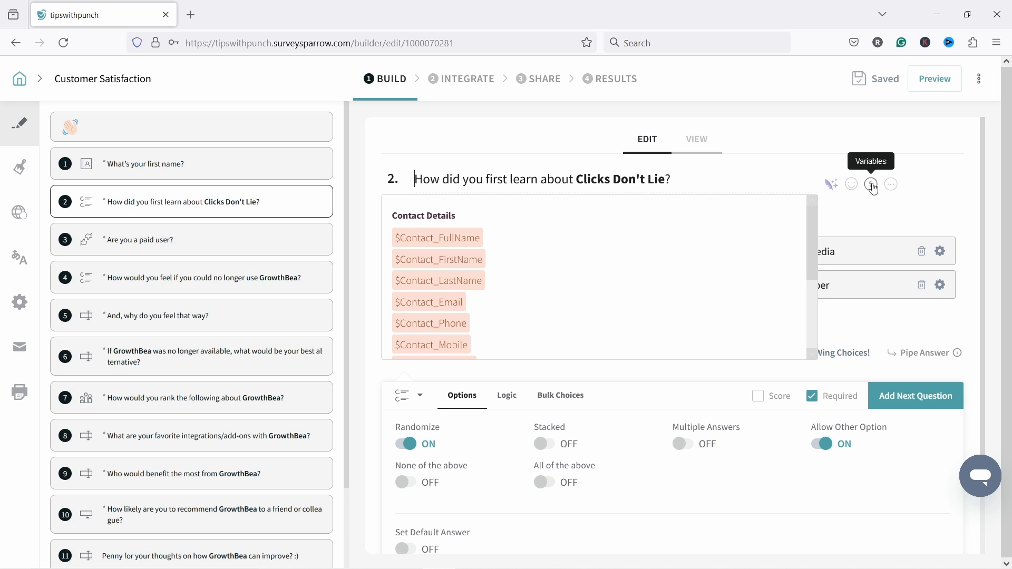
{"action": "scroll", "coordinate": [814, 216], "scroll_direction": "down", "scroll_amount": 1}
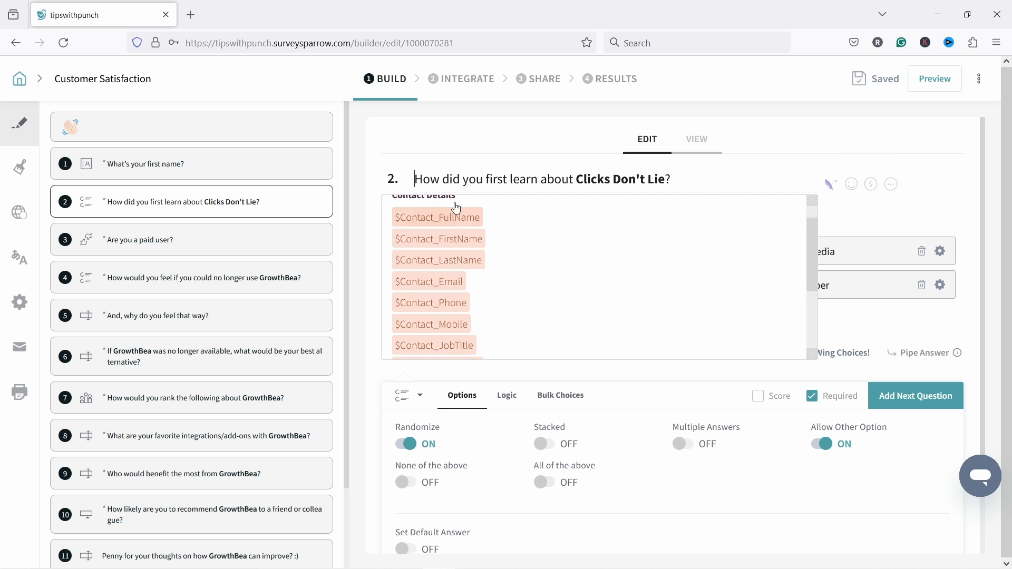
{"action": "left_click_drag", "start_coordinate": [810, 242], "coordinate": [814, 304]}
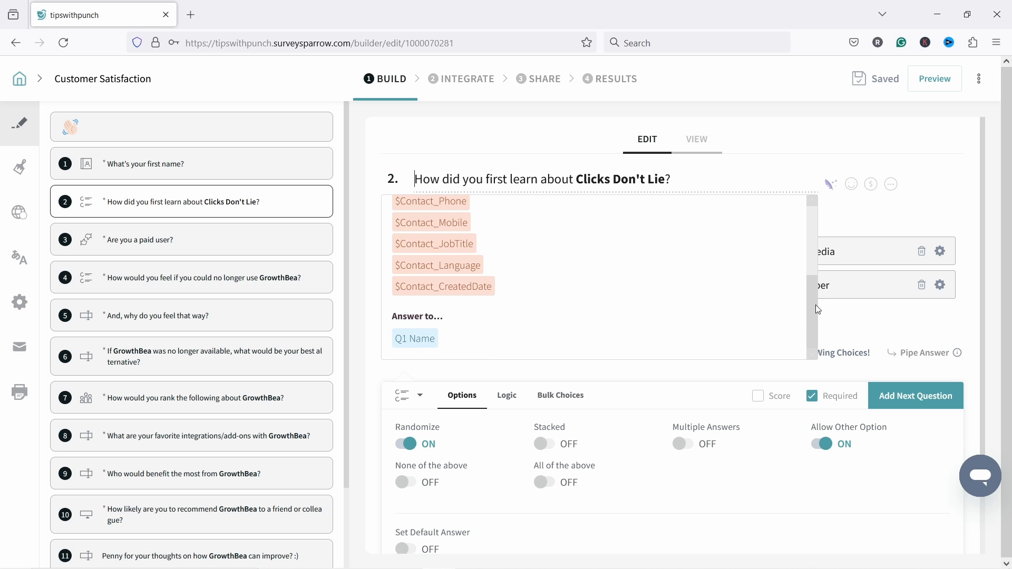
{"action": "left_click", "coordinate": [415, 339]}
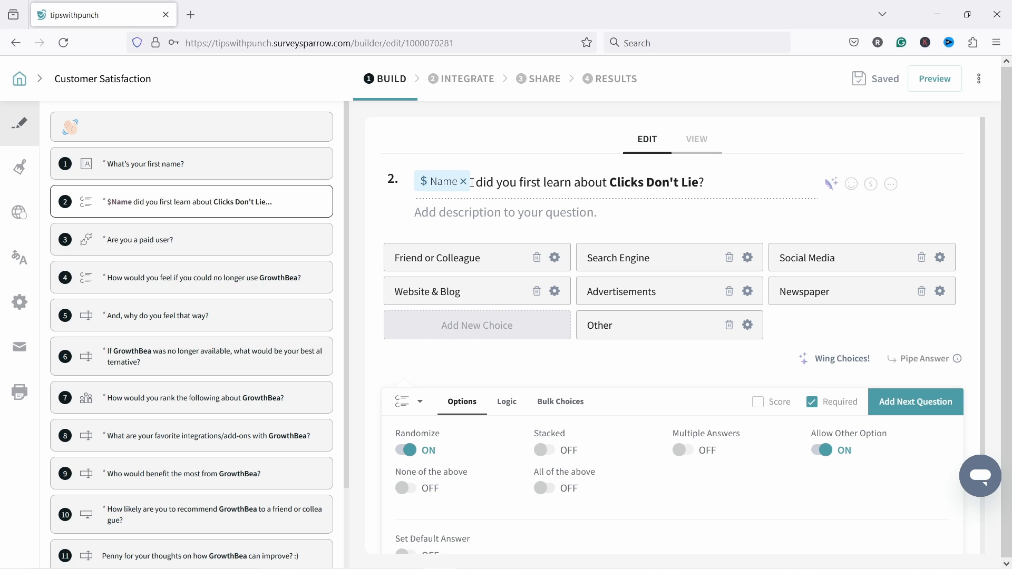
{"action": "type", "text": ","}
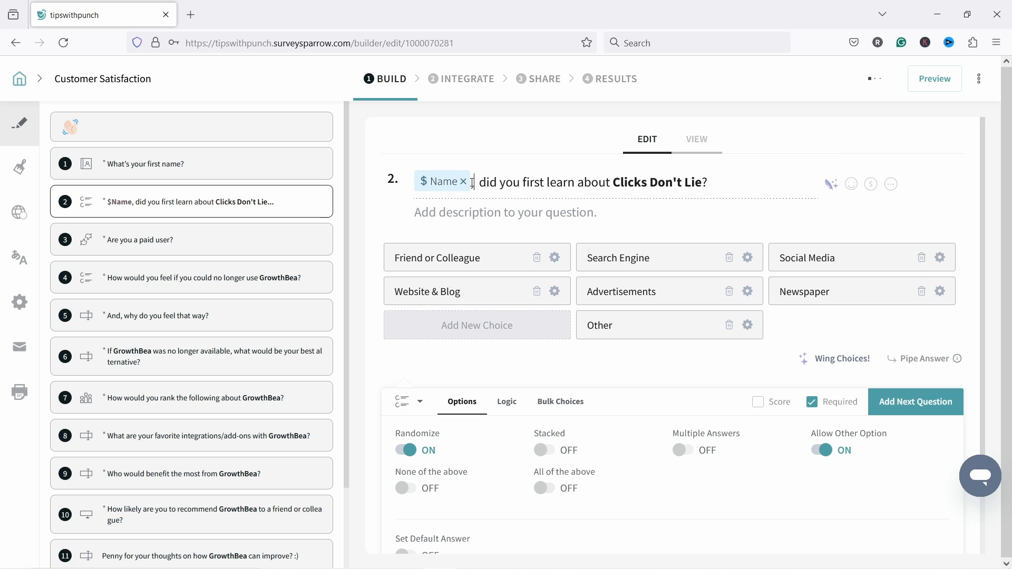
{"action": "type", "text": " W"}
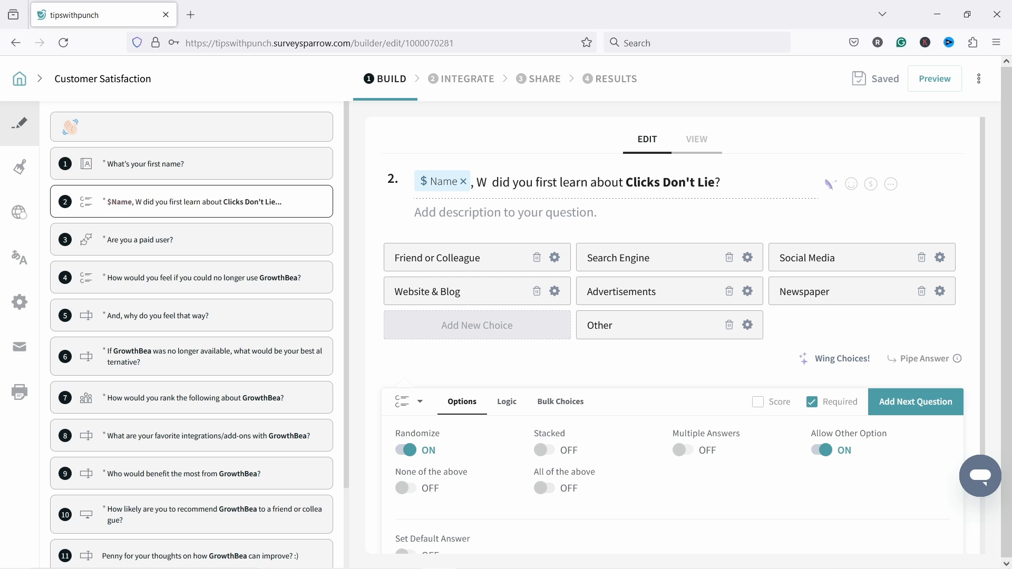
{"action": "key", "text": "BackSpace"}
{"action": "type", "text": "where"}
{"action": "key", "text": "BackSpace"}
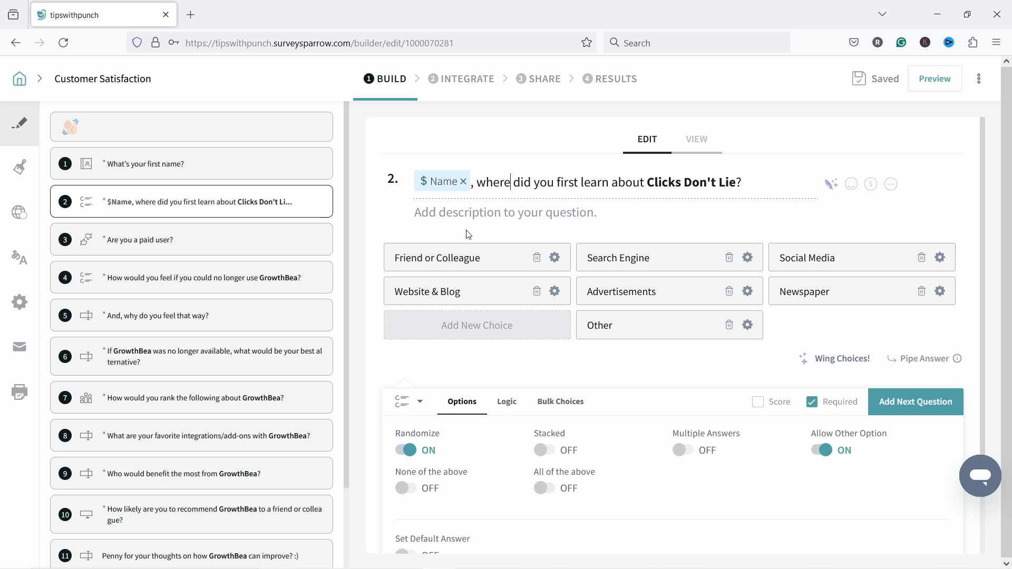
{"action": "left_click", "coordinate": [694, 139]}
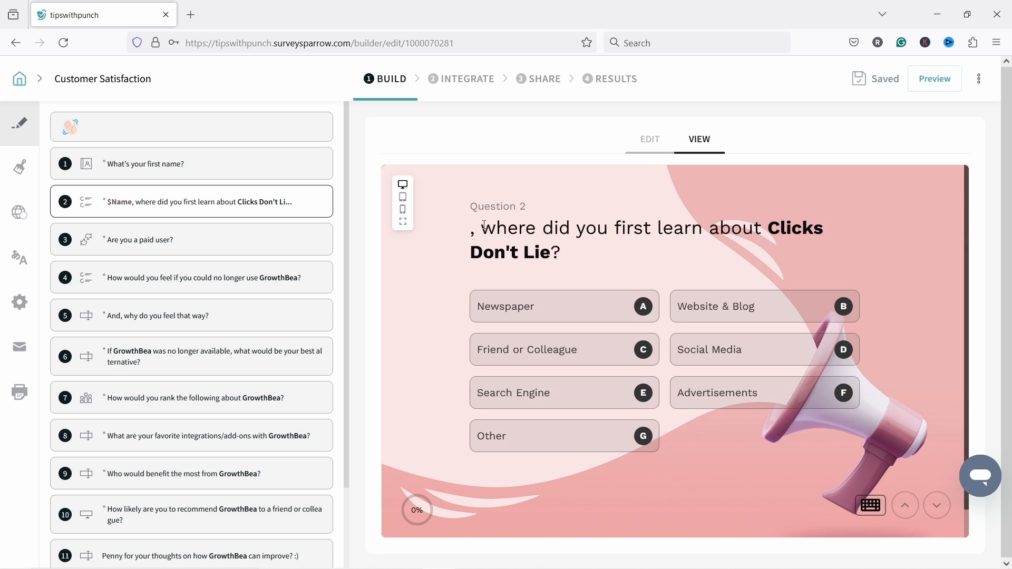
Test the full survey preview with a sample first name to check the name piping
{"action": "left_click", "coordinate": [934, 82]}
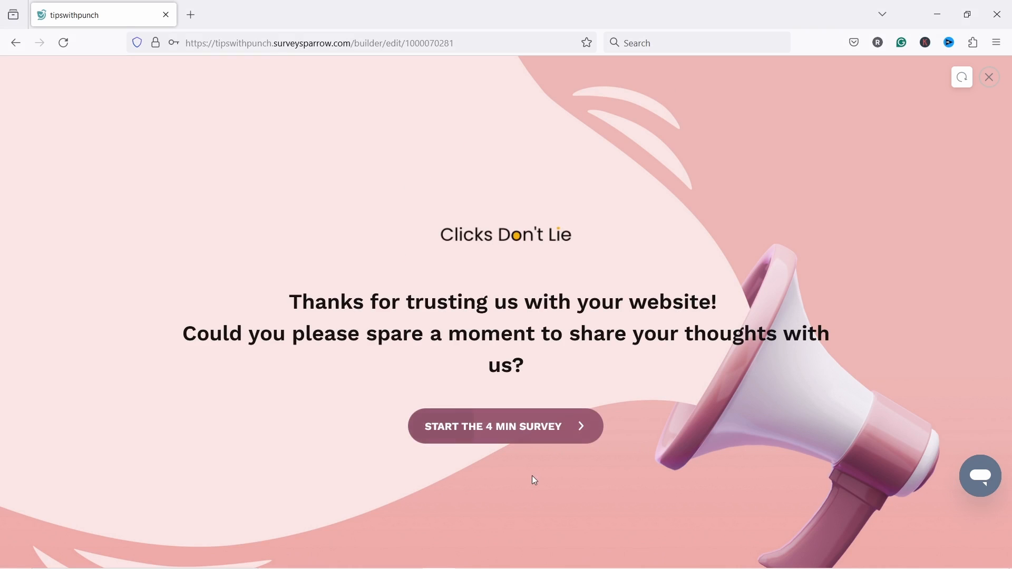
{"action": "left_click", "coordinate": [524, 428]}
{"action": "left_click", "coordinate": [279, 289]}
{"action": "type", "text": "Bob"}
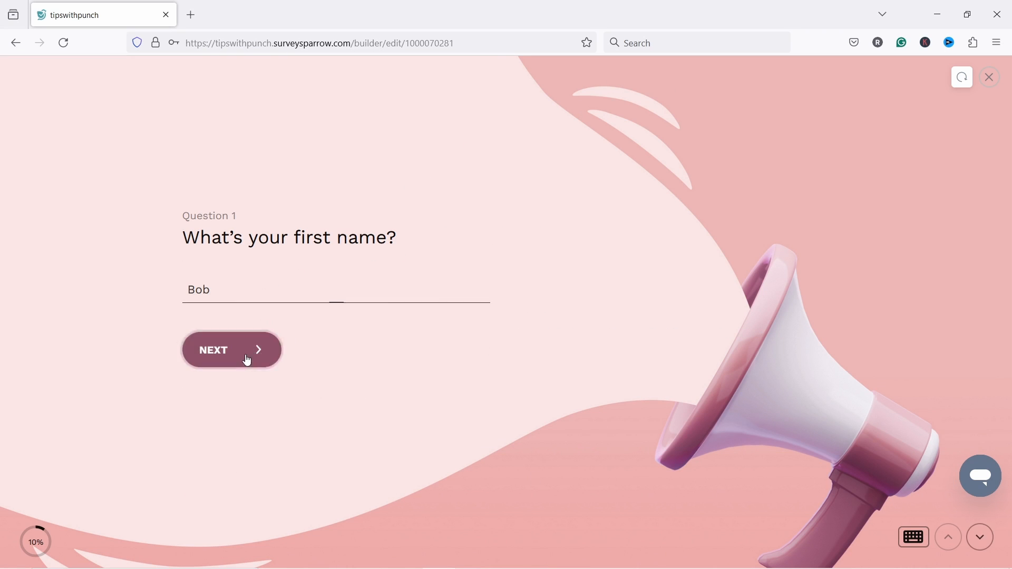
{"action": "left_click", "coordinate": [247, 361]}
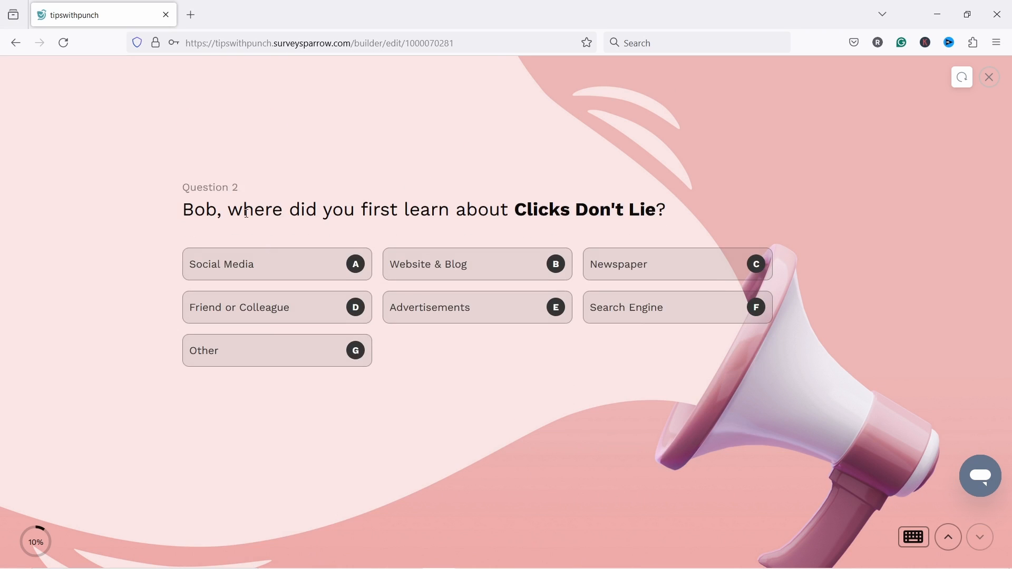
{"action": "left_click", "coordinate": [989, 77]}
Open question 3, 'Are you a paid user?', in edit mode
{"action": "left_click", "coordinate": [193, 244]}
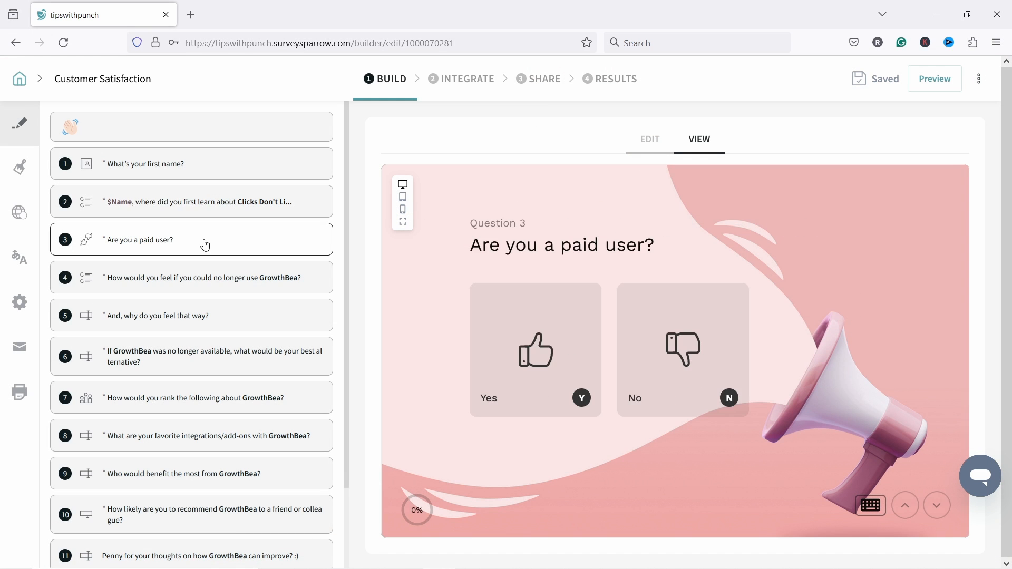
{"action": "scroll", "coordinate": [162, 293], "scroll_direction": "down", "scroll_amount": 2}
{"action": "scroll", "coordinate": [163, 292], "scroll_direction": "up", "scroll_amount": 2}
{"action": "left_click", "coordinate": [658, 143]}
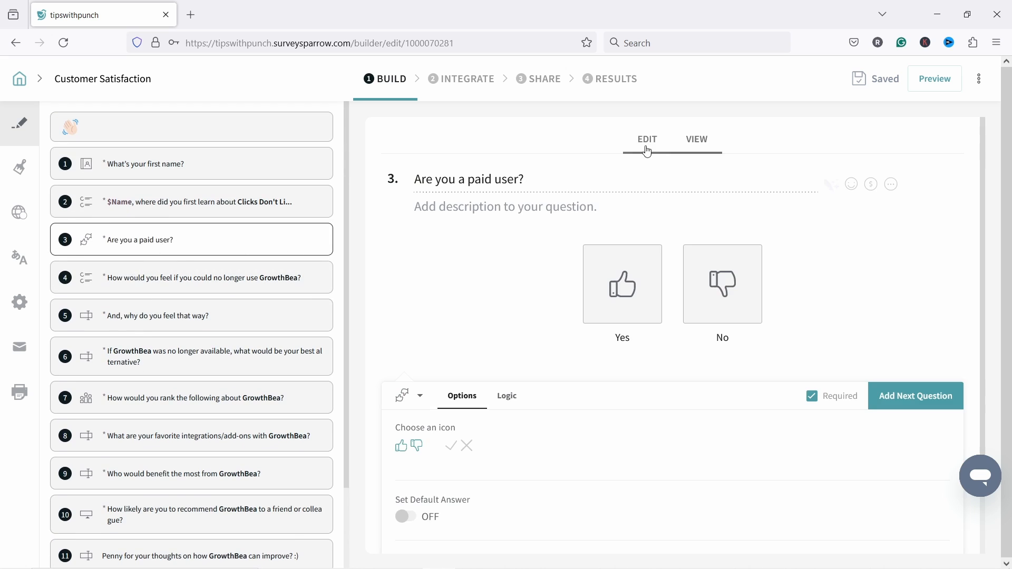
Delete the paid-user question and select the new question 3's title
{"action": "mouse_move", "coordinate": [282, 246]}
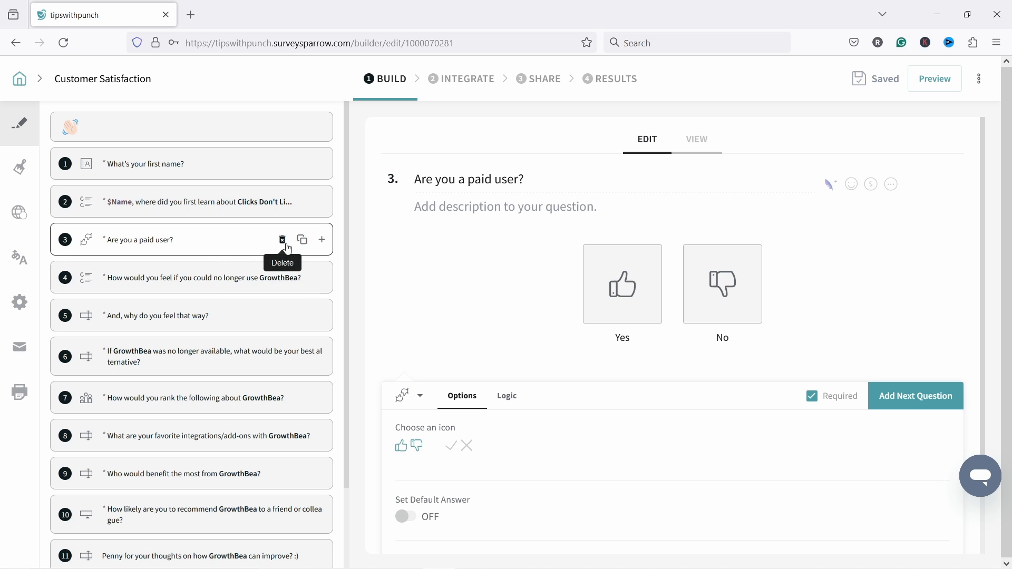
{"action": "left_click", "coordinate": [282, 240]}
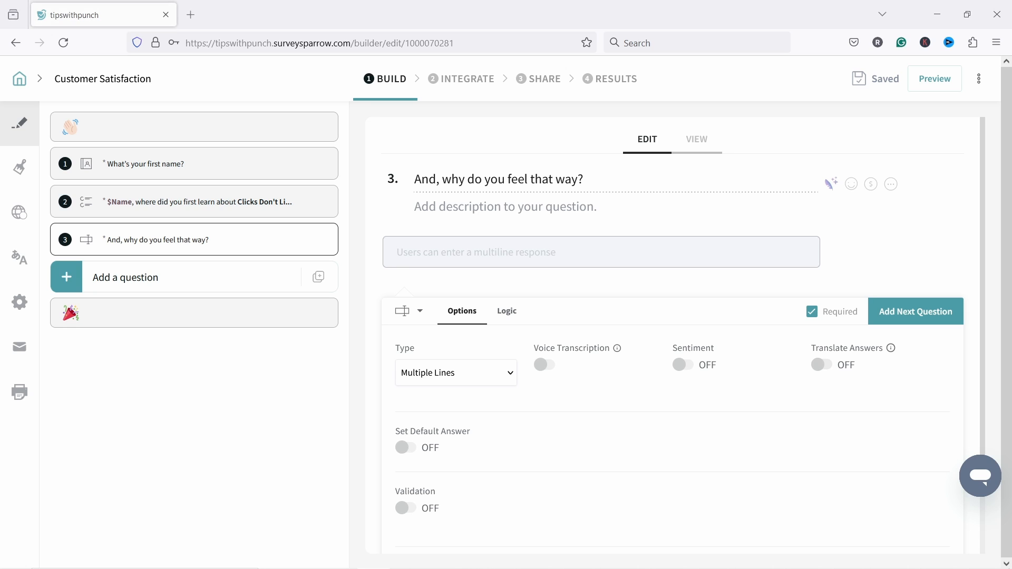
{"action": "left_click", "coordinate": [508, 180]}
Replace question 3's title with 'What was the main concern or fear you had before purchasing the service?'
{"action": "left_click_drag", "start_coordinate": [419, 179], "coordinate": [582, 179]}
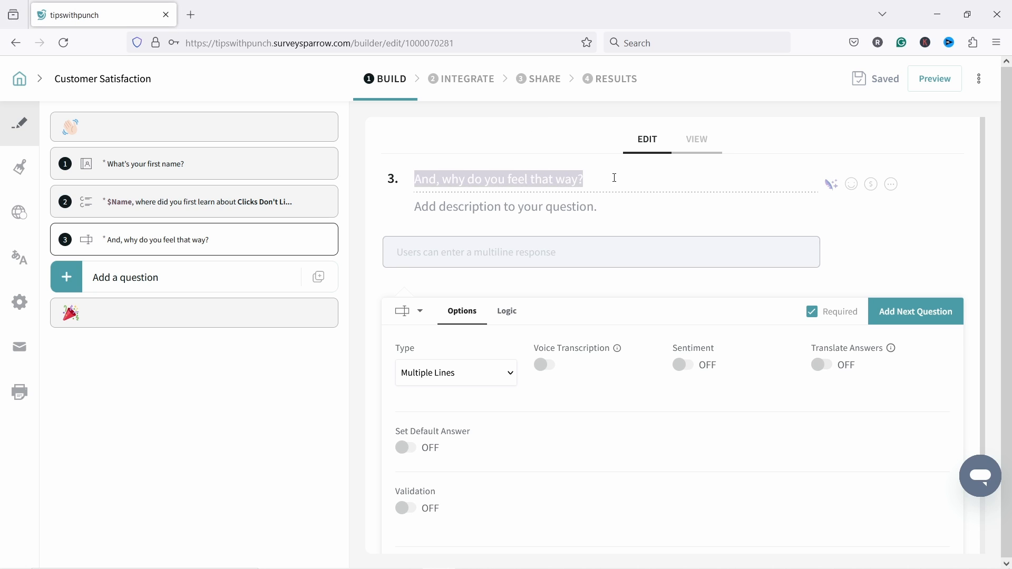
{"action": "type", "text": "What was the main concern or fear you had before purchasing the service?"}
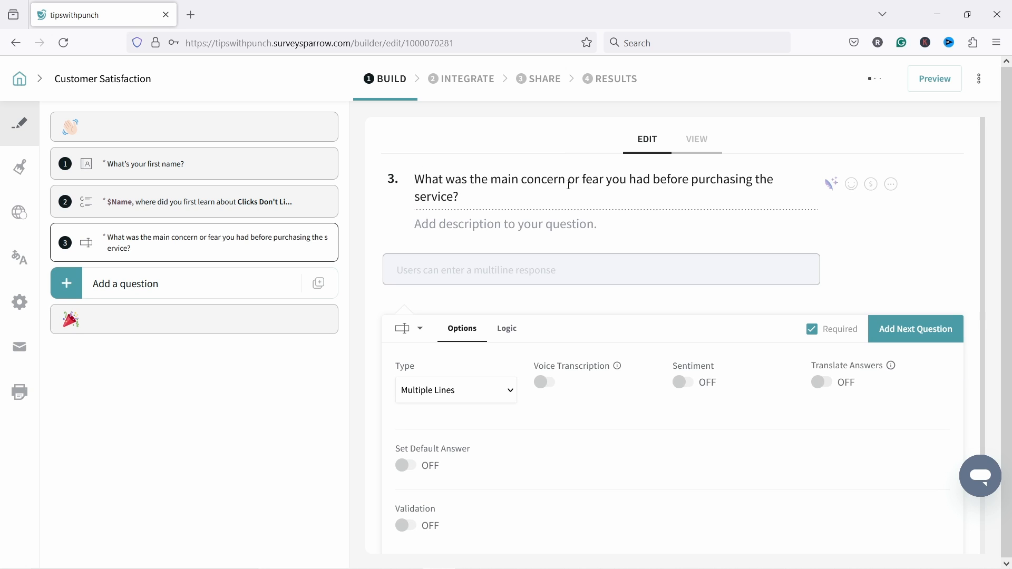
{"action": "key", "text": "ctrl+a"}
{"action": "left_click", "coordinate": [477, 198]}
Try the AI Rephrase and Informal rewrites of the title, then discard them
{"action": "left_click", "coordinate": [832, 187]}
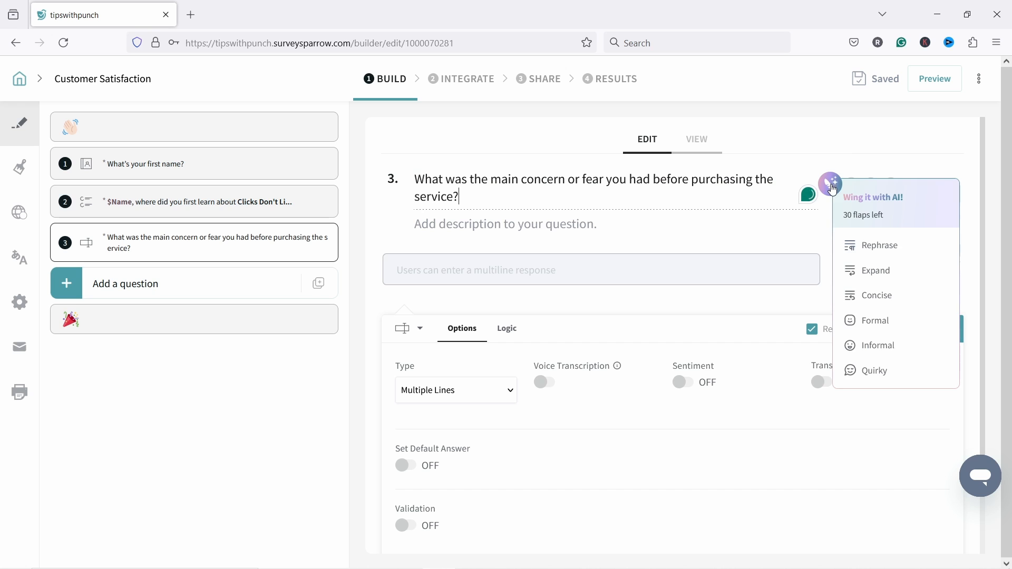
{"action": "left_click", "coordinate": [879, 246]}
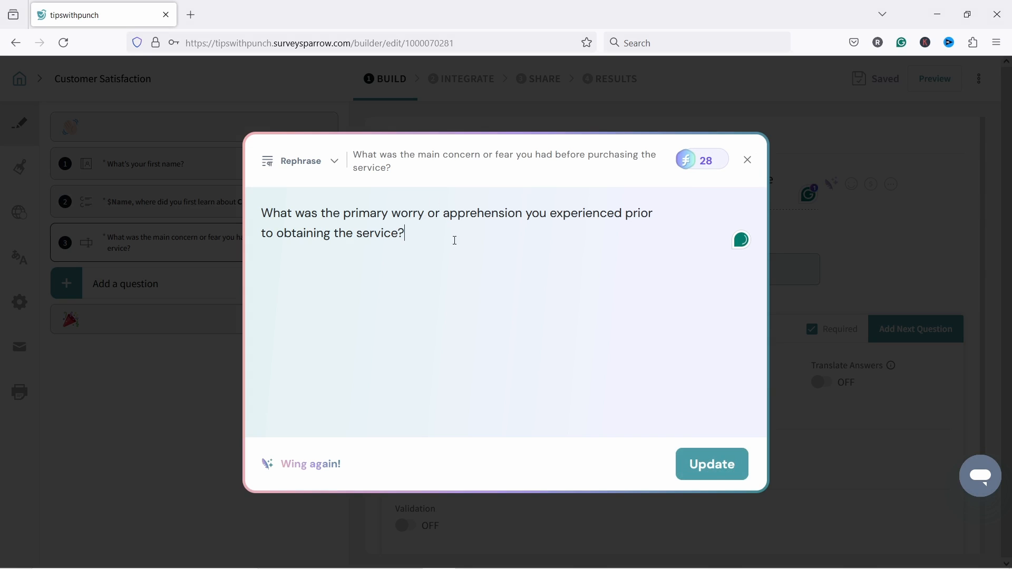
{"action": "left_click", "coordinate": [439, 243]}
{"action": "left_click", "coordinate": [335, 160]}
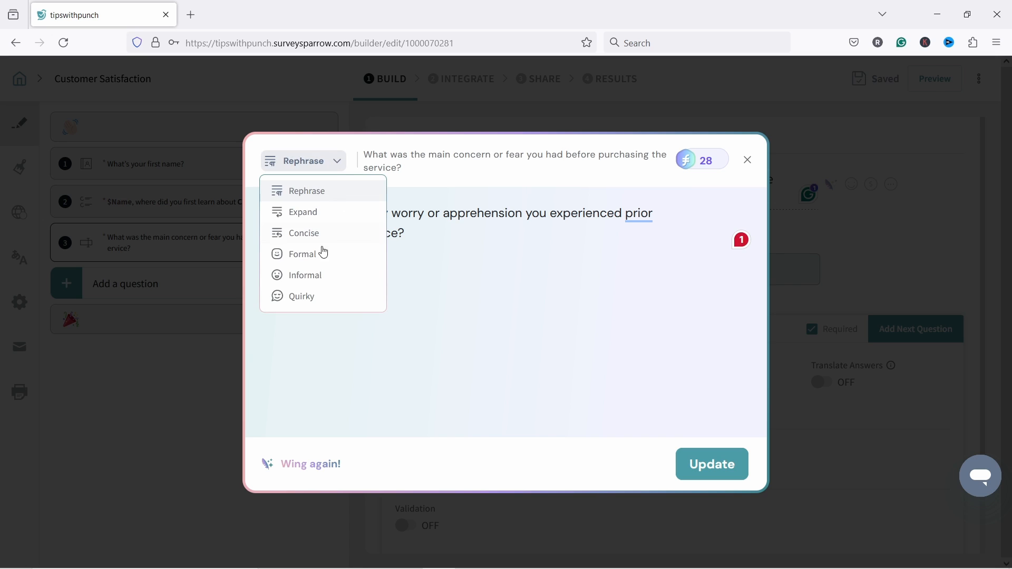
{"action": "left_click", "coordinate": [315, 273]}
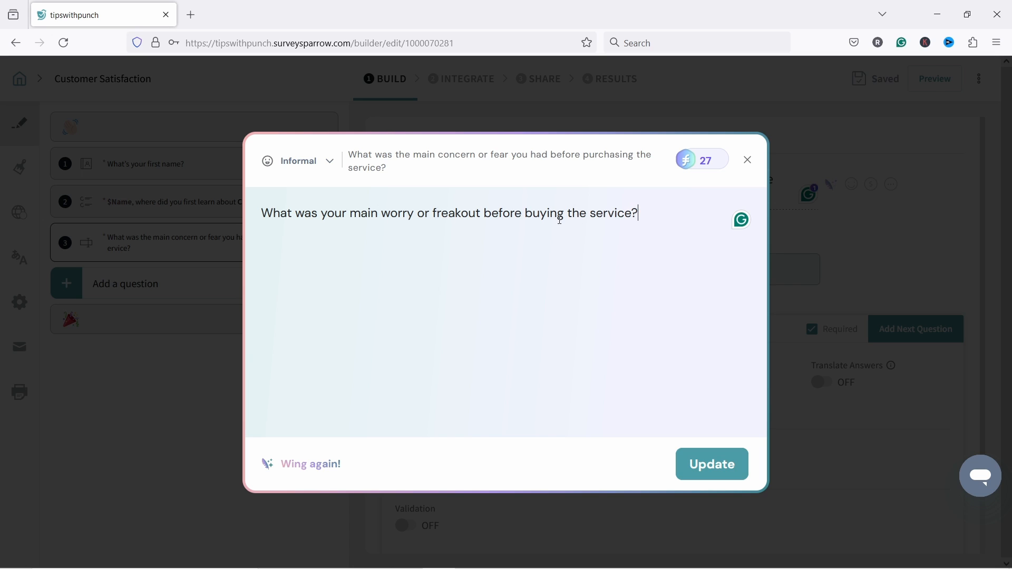
{"action": "left_click", "coordinate": [291, 167]}
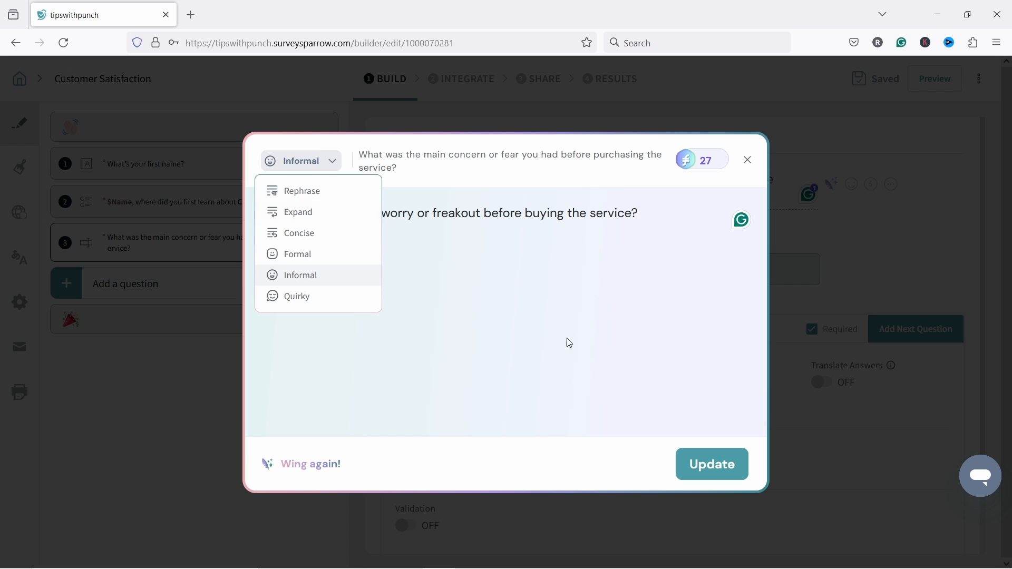
{"action": "left_click", "coordinate": [748, 161]}
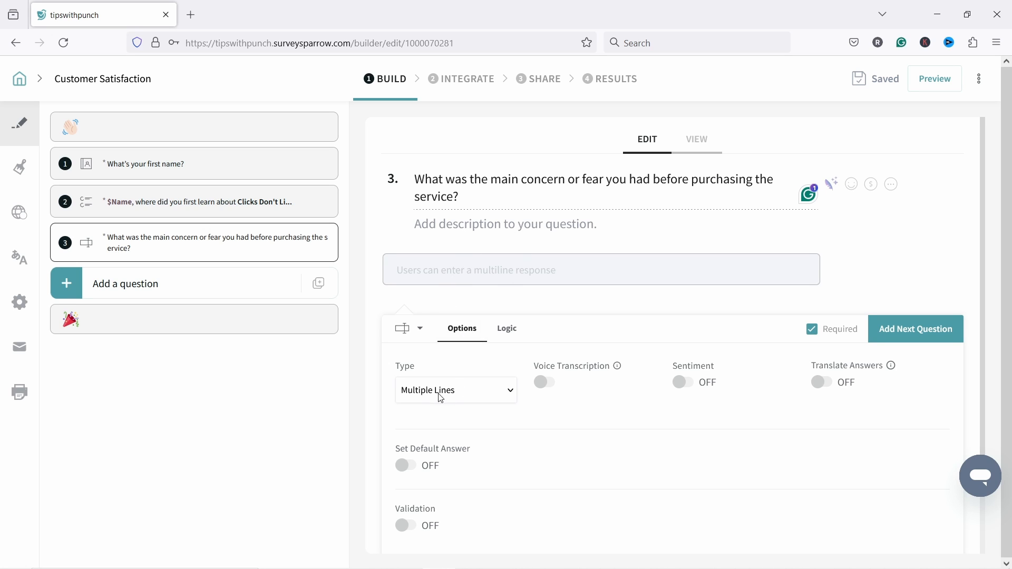
Set question 3's answer type to Single Line and turn on Voice Transcription
{"action": "left_click", "coordinate": [420, 392]}
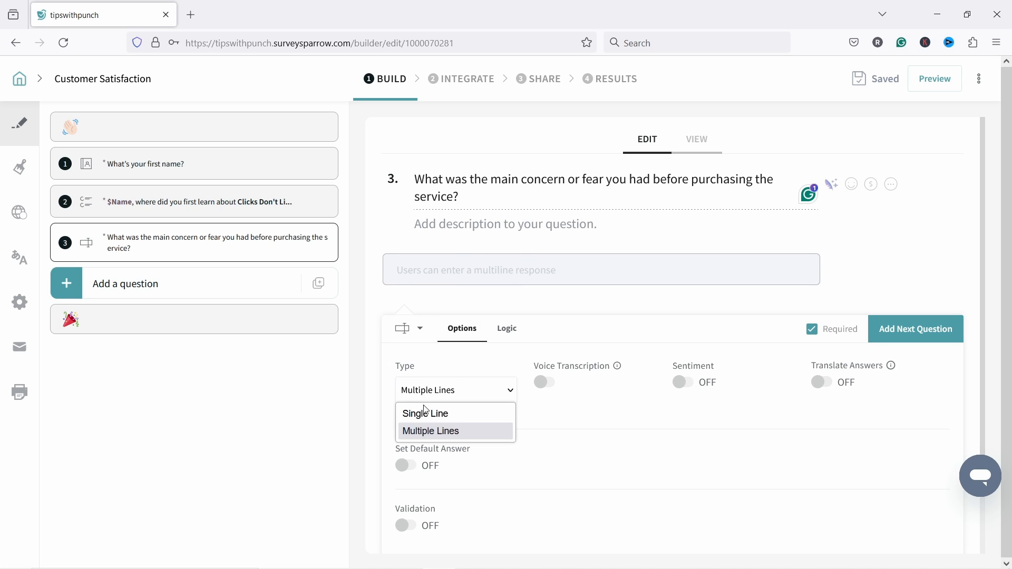
{"action": "left_click", "coordinate": [428, 413]}
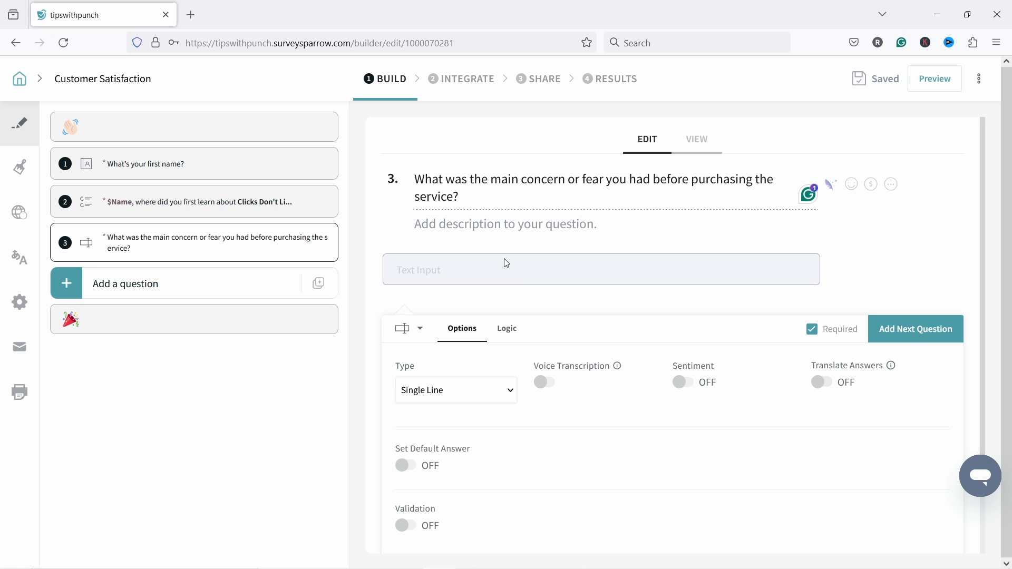
{"action": "scroll", "coordinate": [510, 286], "scroll_direction": "down", "scroll_amount": 2}
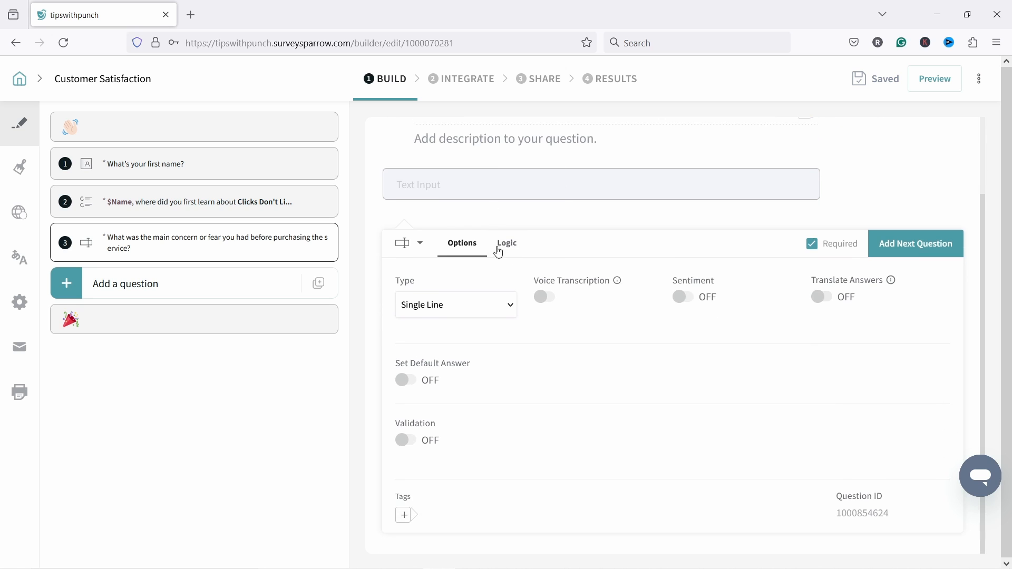
{"action": "left_click", "coordinate": [546, 299]}
{"action": "mouse_move", "coordinate": [616, 283]}
{"action": "scroll", "coordinate": [685, 173], "scroll_direction": "up", "scroll_amount": 2}
Preview question 3, then start adding a new question after it
{"action": "left_click", "coordinate": [694, 142]}
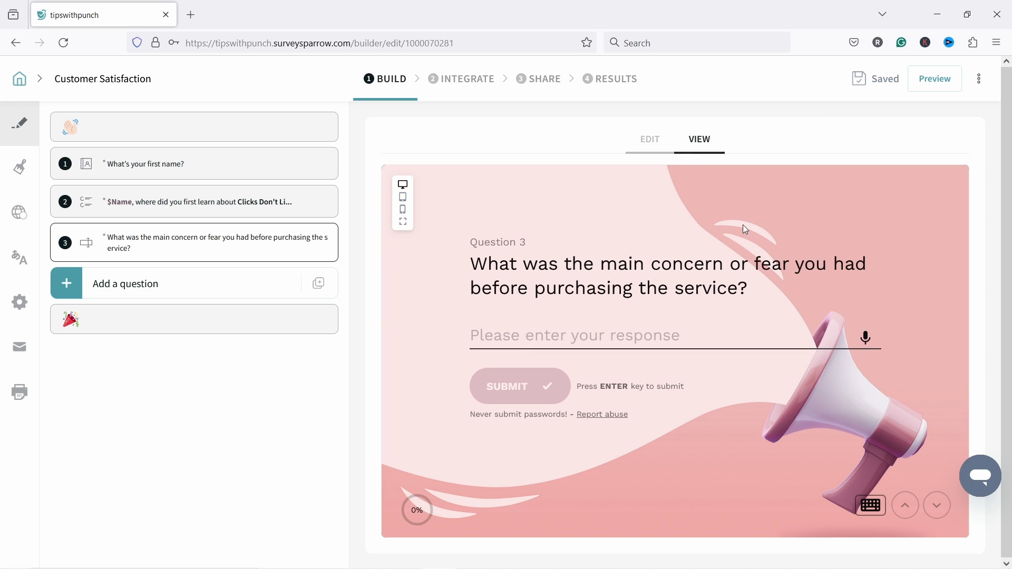
{"action": "left_click", "coordinate": [649, 141]}
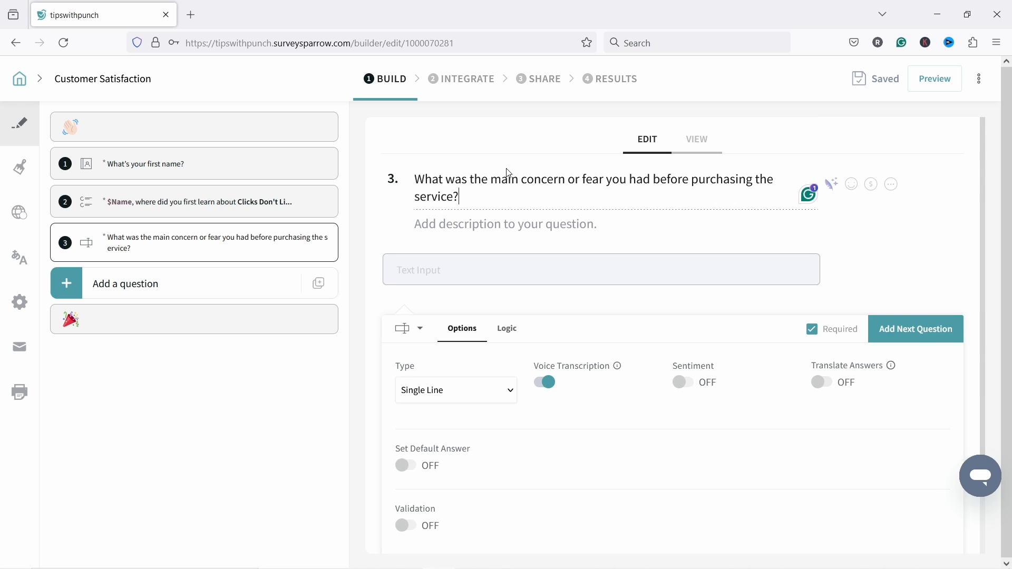
{"action": "scroll", "coordinate": [514, 179], "scroll_direction": "down", "scroll_amount": 2}
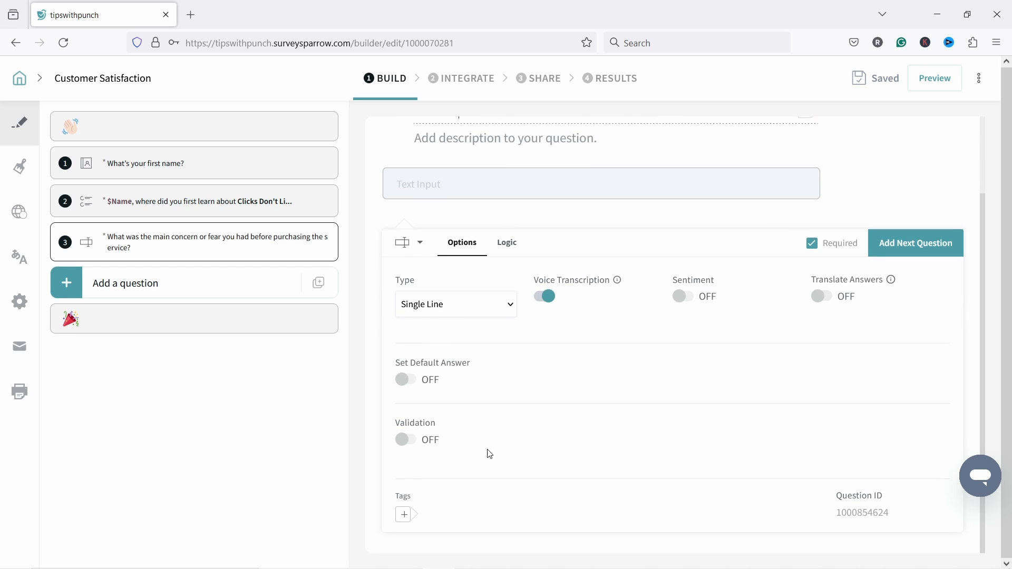
{"action": "scroll", "coordinate": [622, 238], "scroll_direction": "up", "scroll_amount": 2}
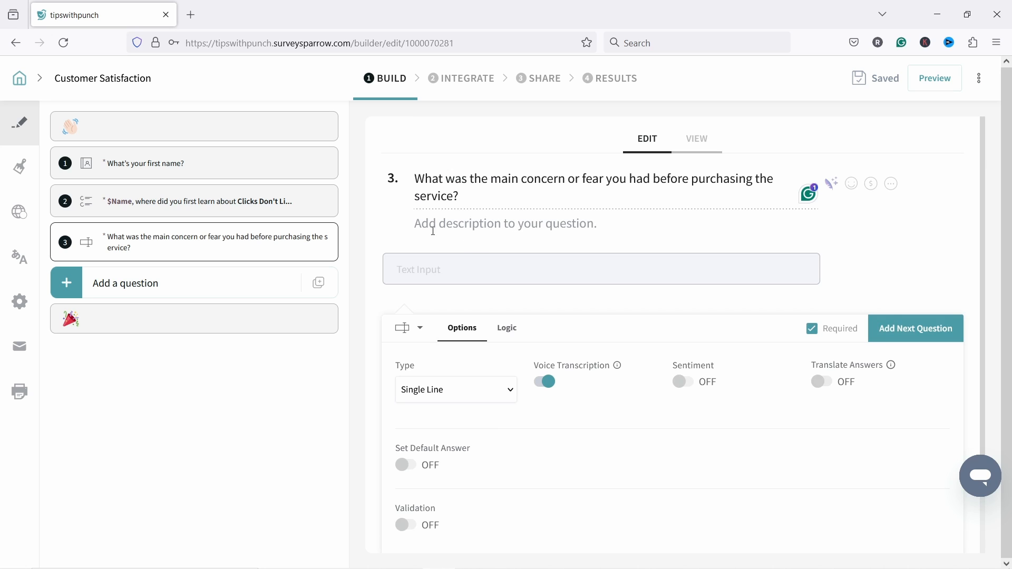
{"action": "left_click", "coordinate": [96, 287]}
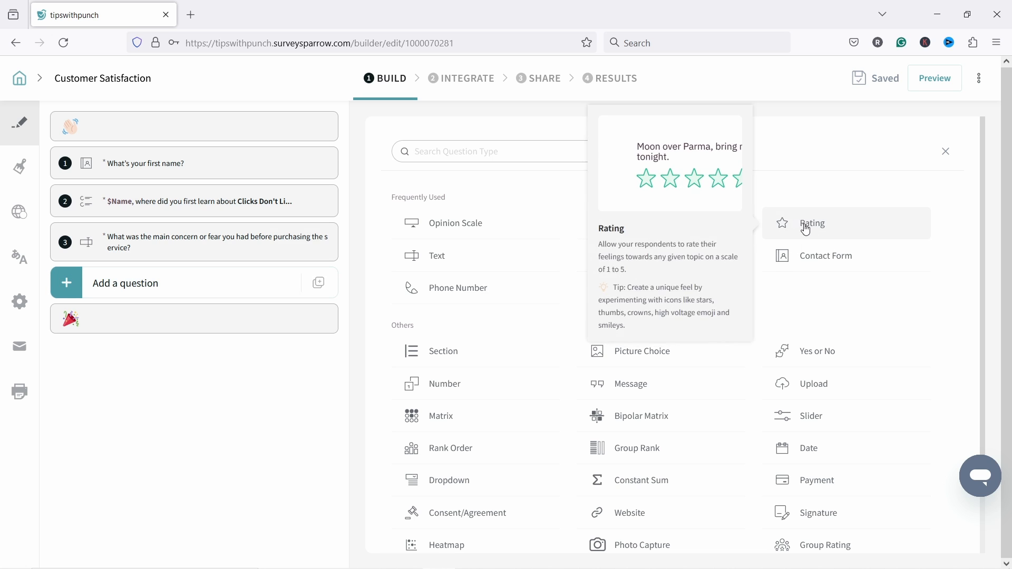
Add a smiley-face Rating question 4 with the pasted recommend-to-friends title
{"action": "left_click", "coordinate": [801, 223]}
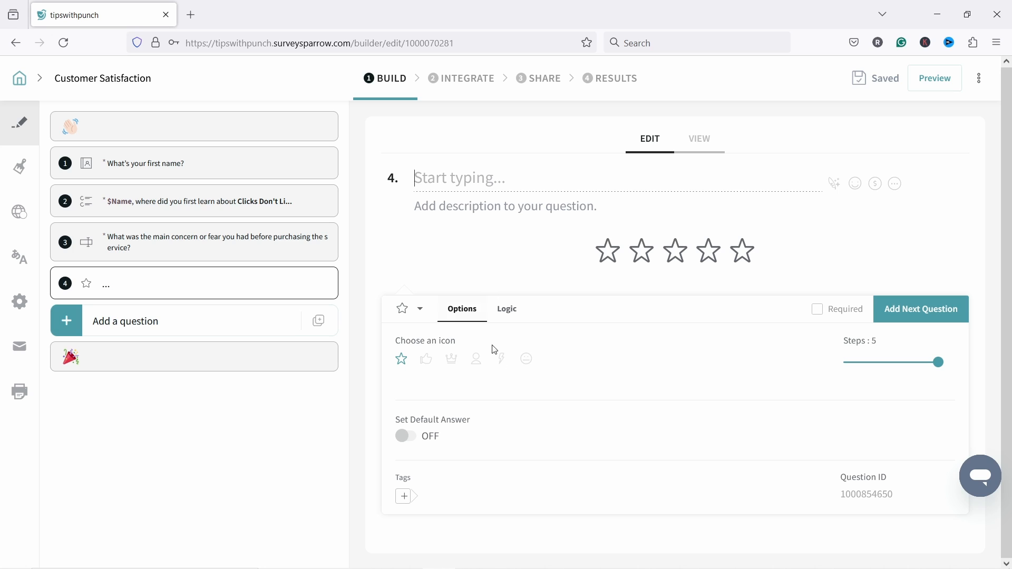
{"action": "left_click", "coordinate": [527, 359]}
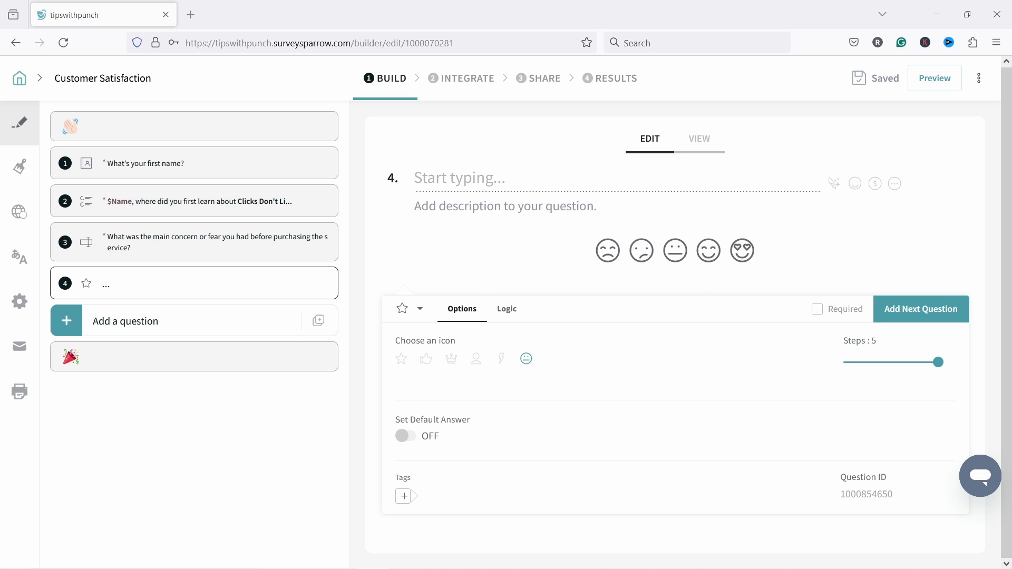
{"action": "type", "text": "on a scale of 1-5, how likely are you to recommend our service to your friends or colleagues?"}
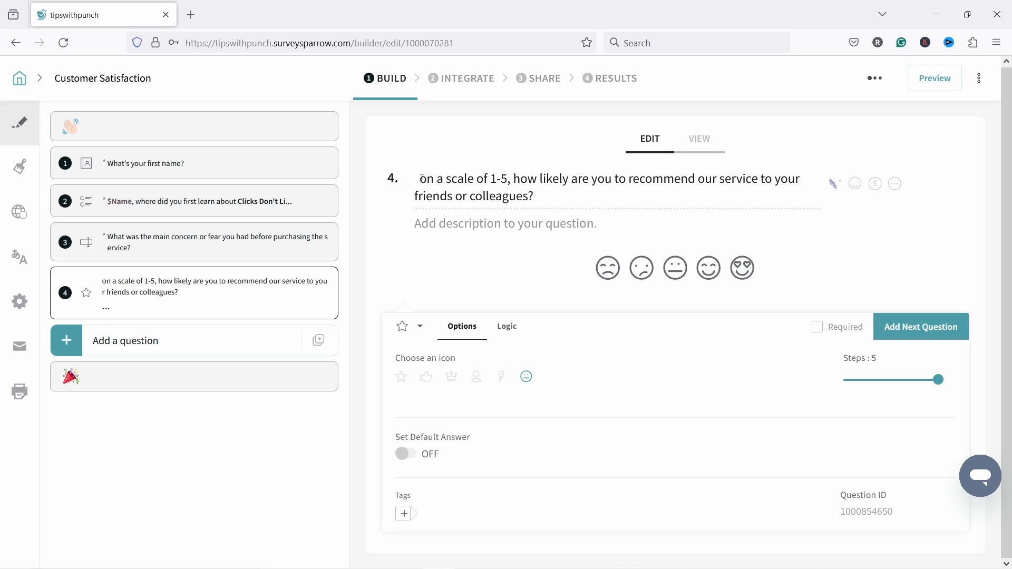
{"action": "left_click_drag", "start_coordinate": [421, 178], "coordinate": [408, 172]}
{"action": "key", "text": "BackSpace"}
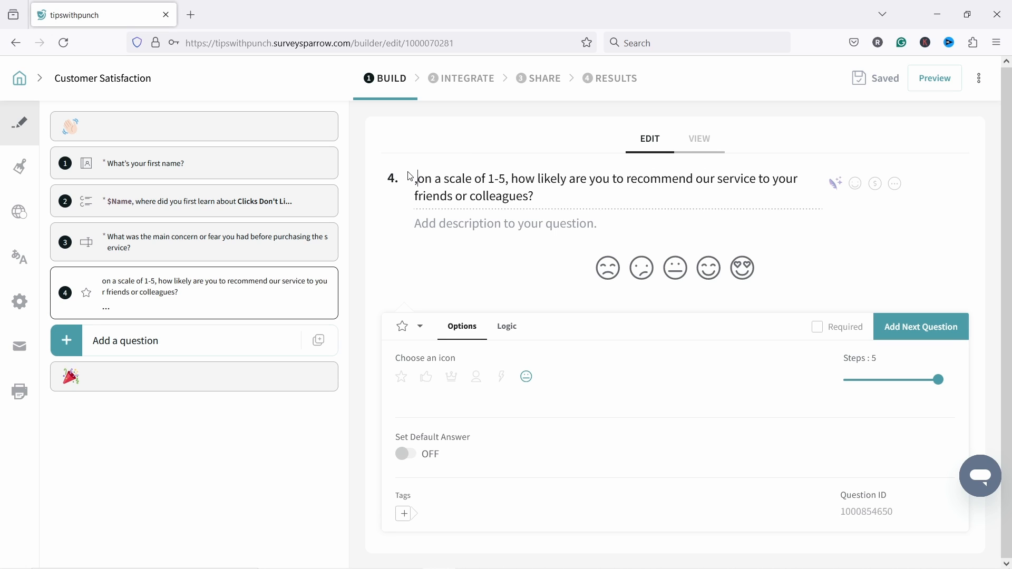
{"action": "type", "text": ","}
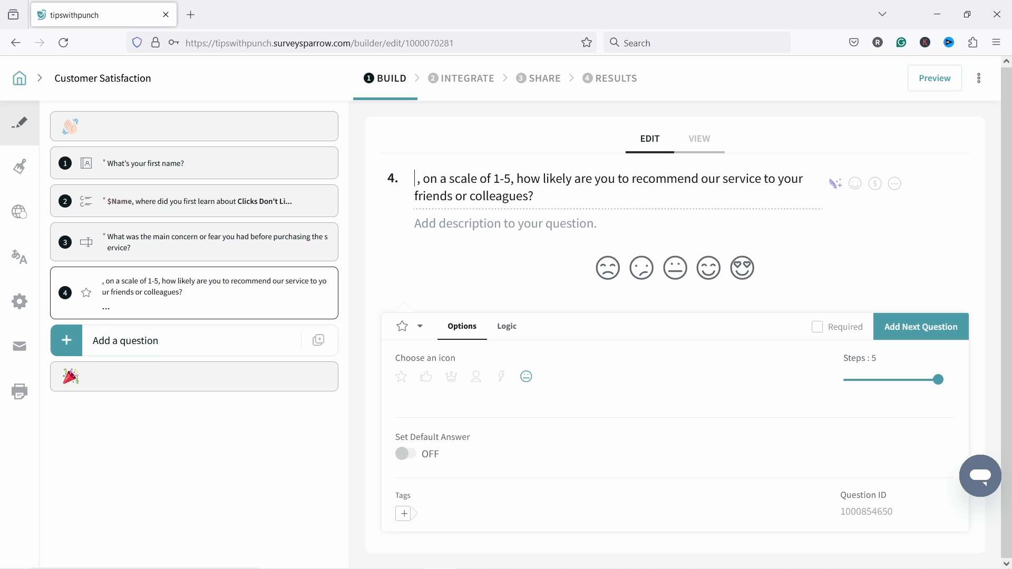
Insert the $Name variable into question 4's title, make it required, and preview it
{"action": "left_click", "coordinate": [875, 183]}
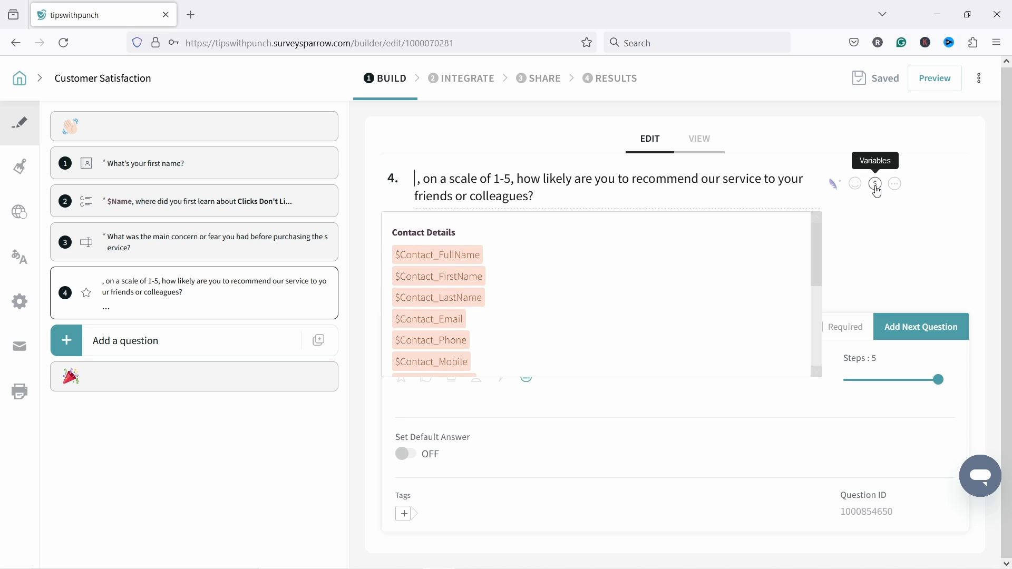
{"action": "scroll", "coordinate": [527, 295], "scroll_direction": "down", "scroll_amount": 5}
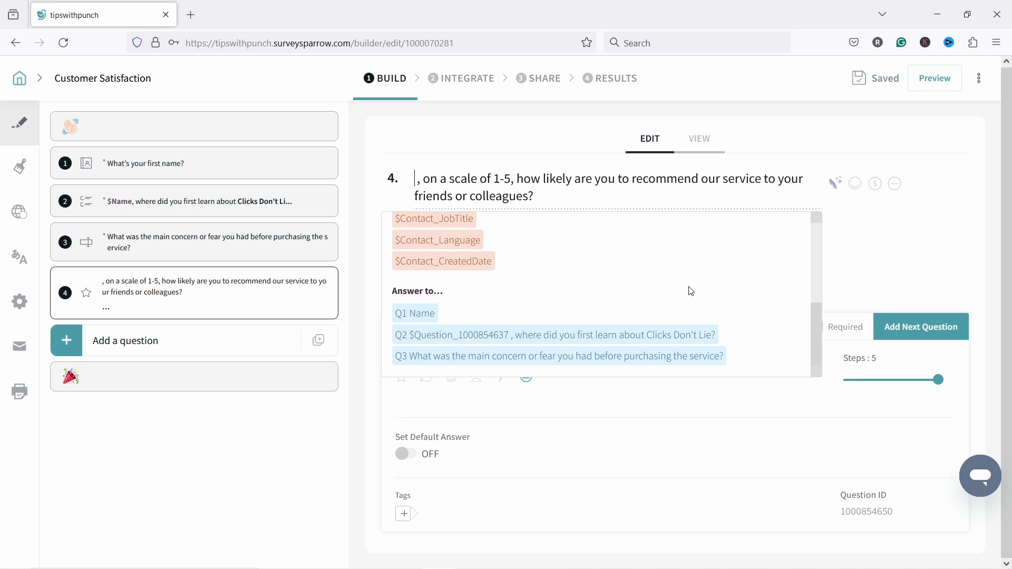
{"action": "left_click", "coordinate": [419, 314]}
{"action": "key", "text": "BackSpace"}
{"action": "key", "text": "BackSpace"}
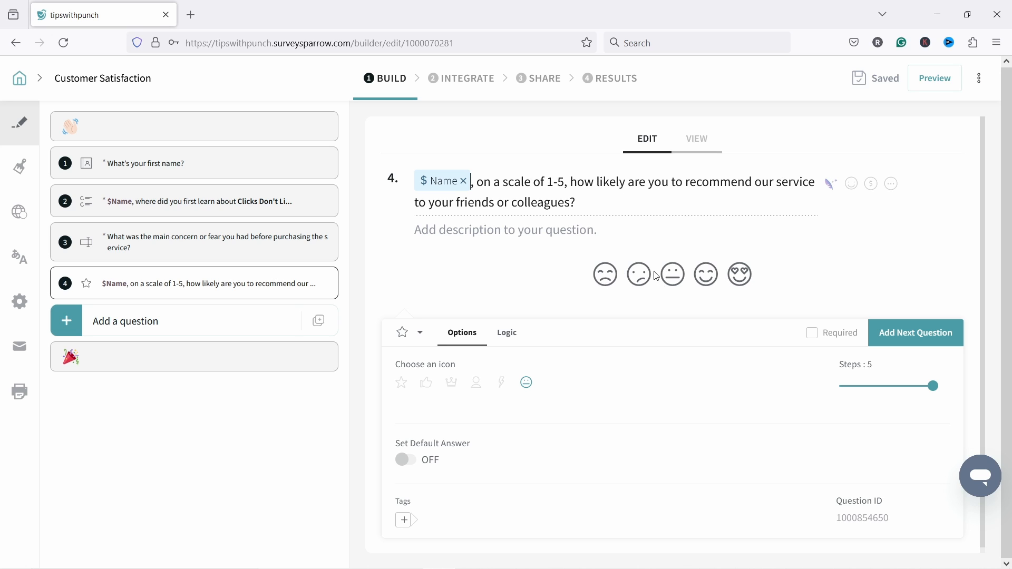
{"action": "left_click", "coordinate": [812, 333]}
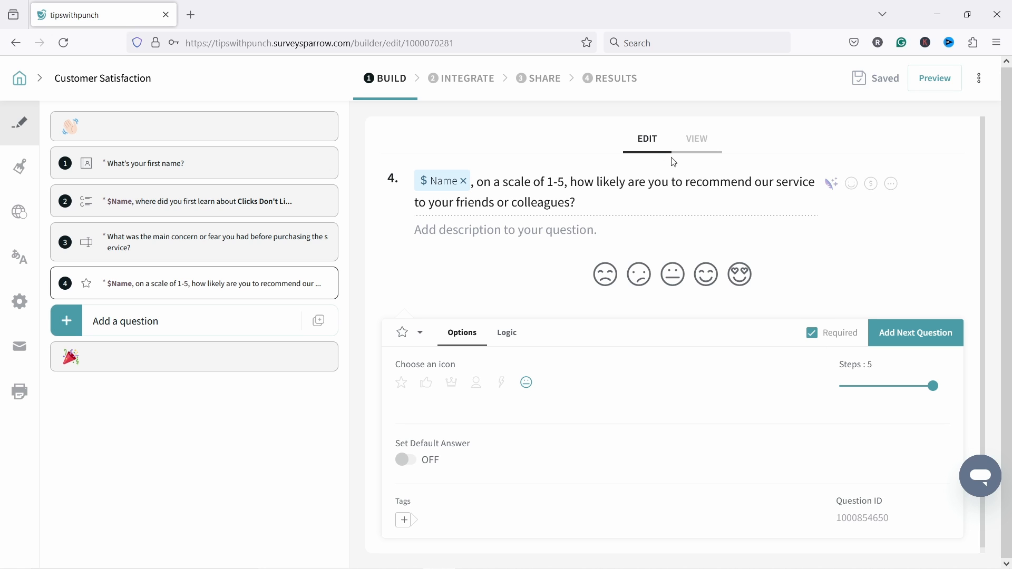
{"action": "left_click", "coordinate": [703, 139]}
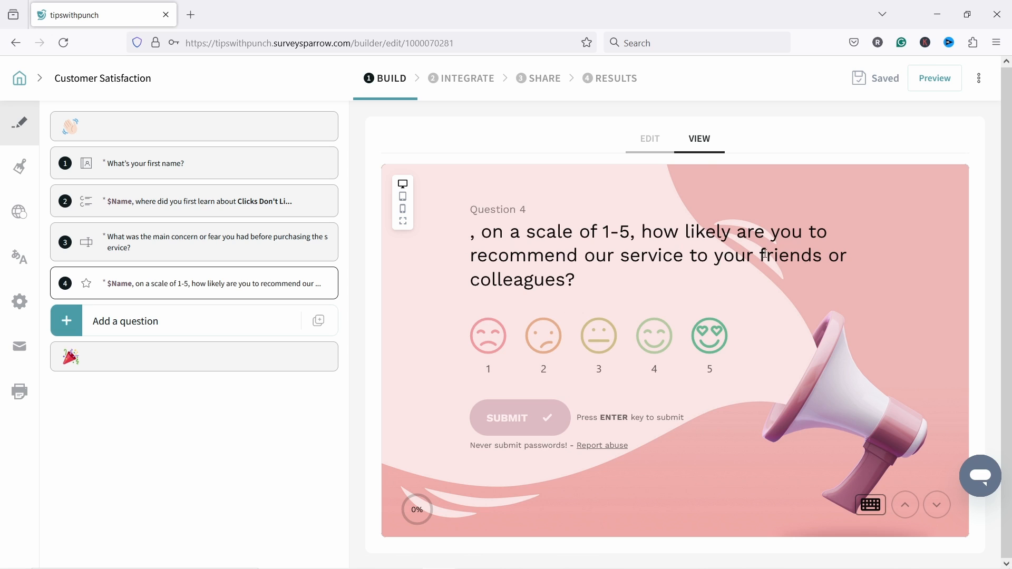
{"action": "left_click", "coordinate": [648, 143]}
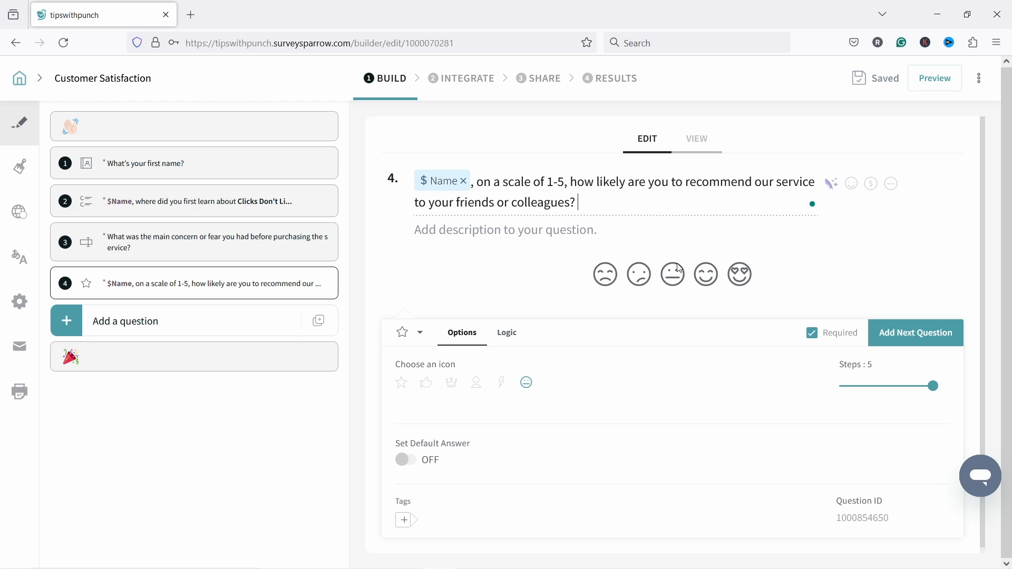
Add an email question 5 with the pasted apology title, capitalising its first letter
{"action": "left_click", "coordinate": [72, 327]}
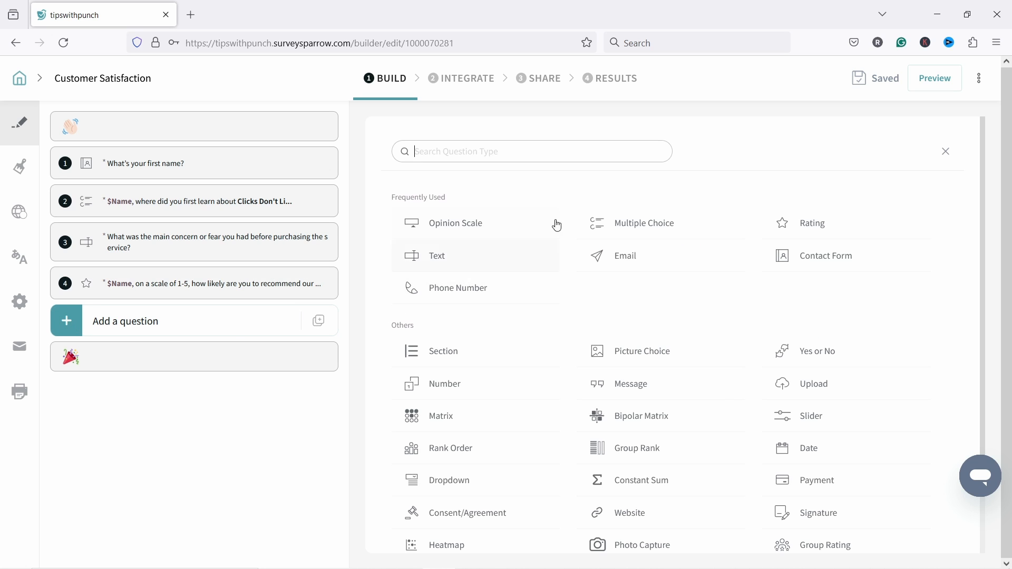
{"action": "mouse_move", "coordinate": [623, 216]}
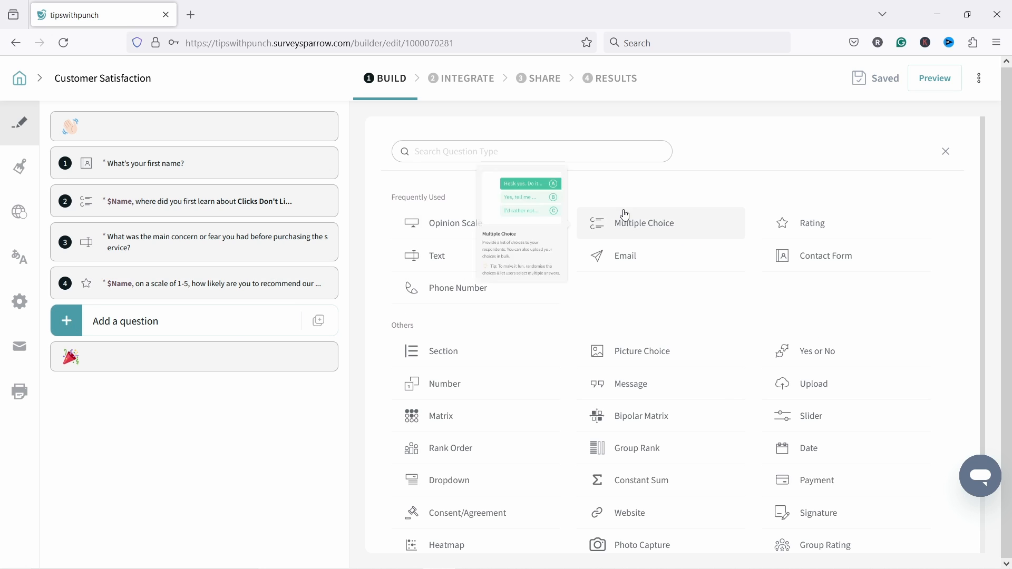
{"action": "left_click", "coordinate": [622, 261]}
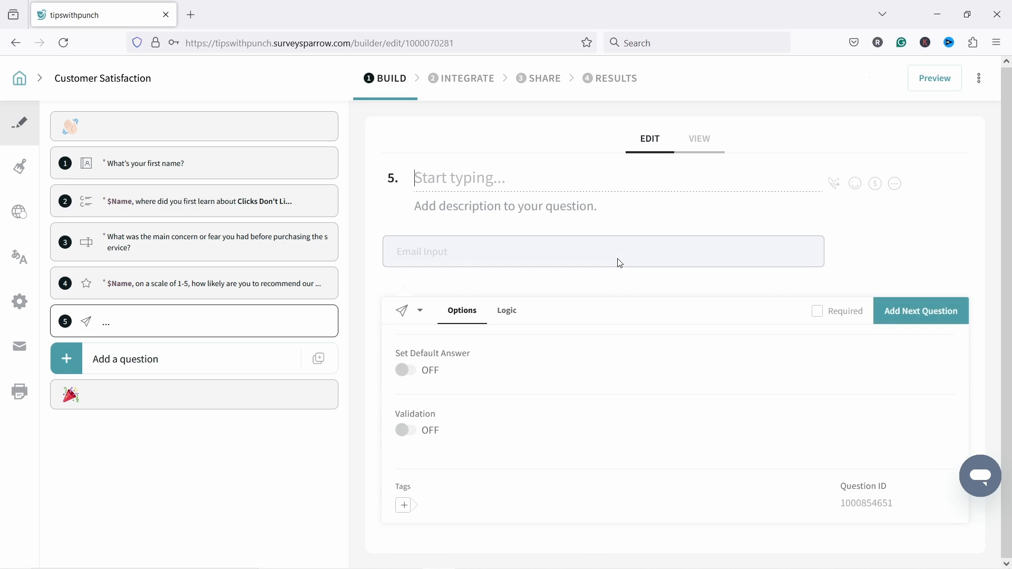
{"action": "type", "text": "oh sorry to hear that we didn’t meet your expectations. Could we reach out to you to make it right?"}
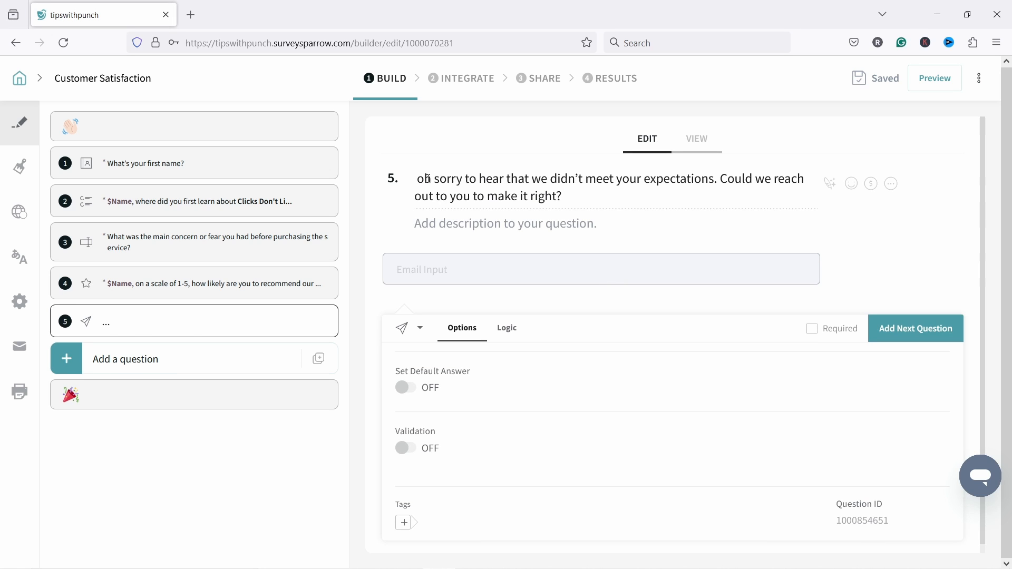
{"action": "left_click_drag", "start_coordinate": [427, 179], "coordinate": [377, 181]}
{"action": "type", "text": "O"}
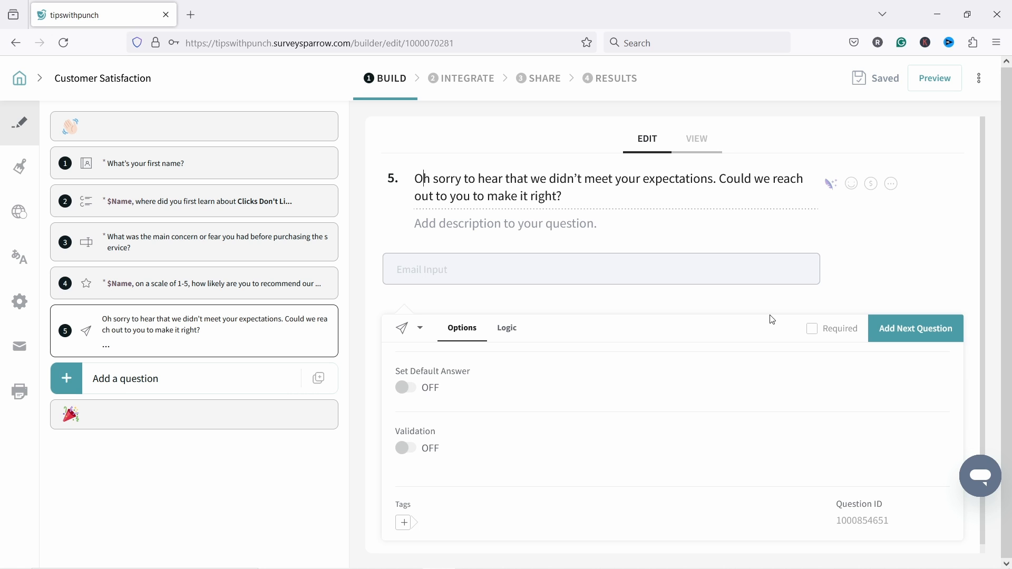
Preview question 5 as respondents see it, then return to editing it
{"action": "left_click", "coordinate": [698, 139]}
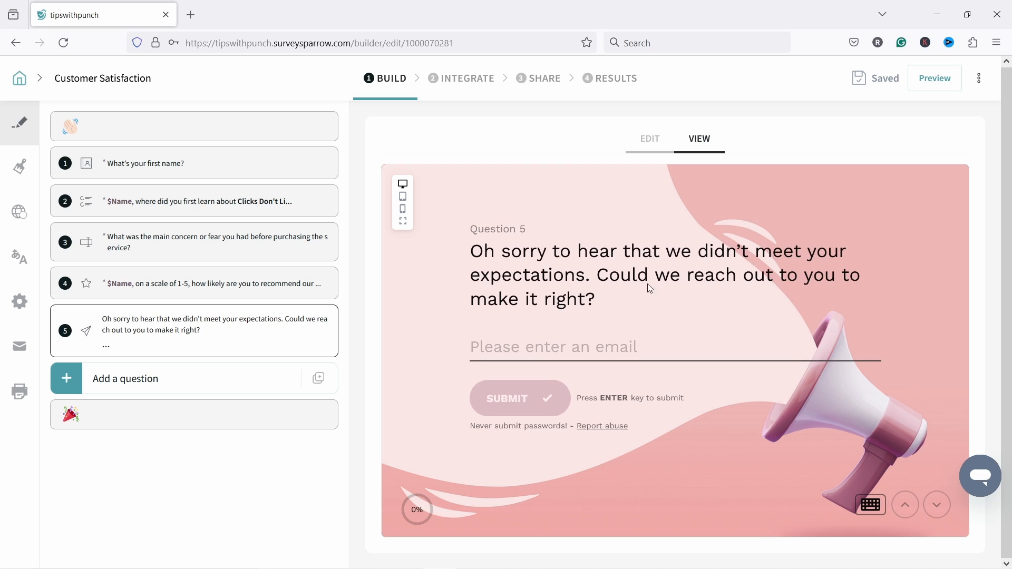
{"action": "left_click", "coordinate": [647, 139]}
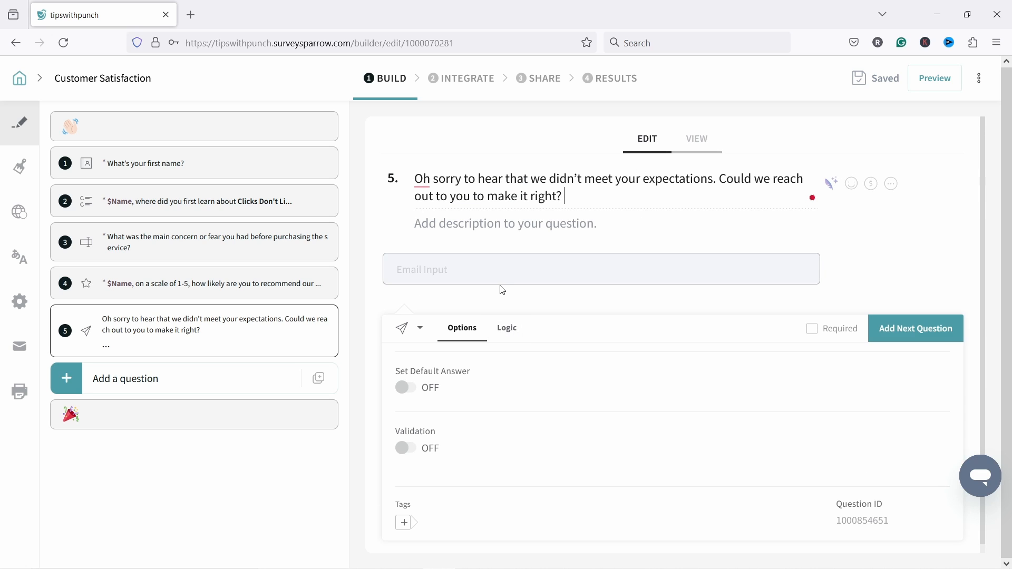
{"action": "left_click", "coordinate": [504, 330]}
Add display logic so question 5 shows only when the Q4 rating is less than 4
{"action": "left_click", "coordinate": [453, 369]}
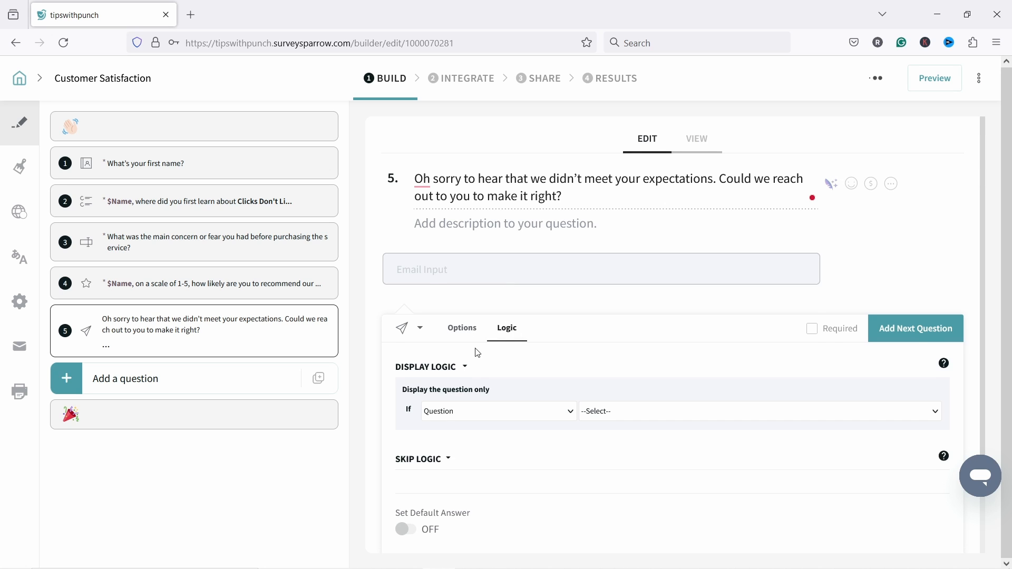
{"action": "scroll", "coordinate": [474, 348], "scroll_direction": "down", "scroll_amount": 1}
{"action": "left_click", "coordinate": [459, 337]}
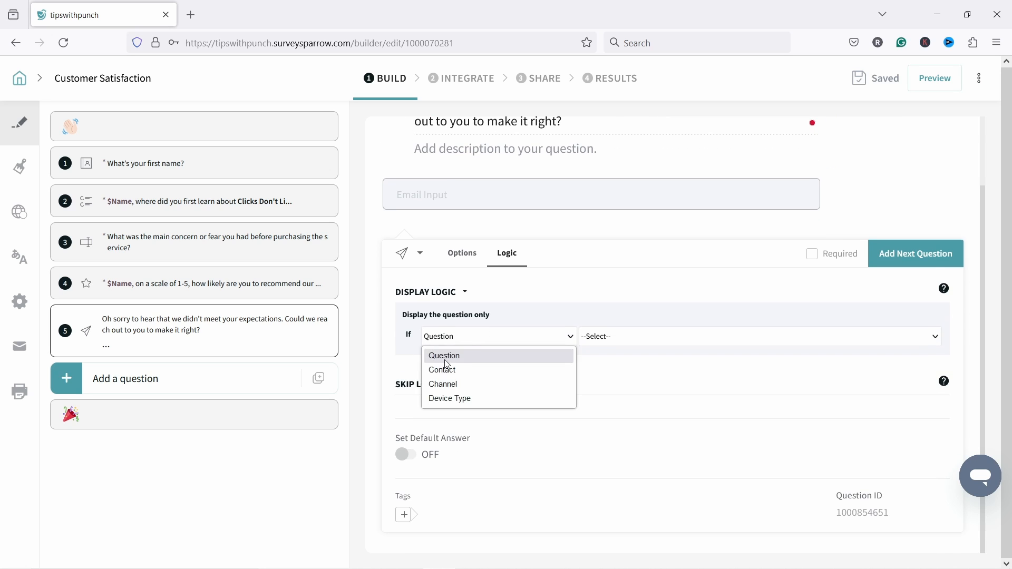
{"action": "left_click", "coordinate": [461, 361]}
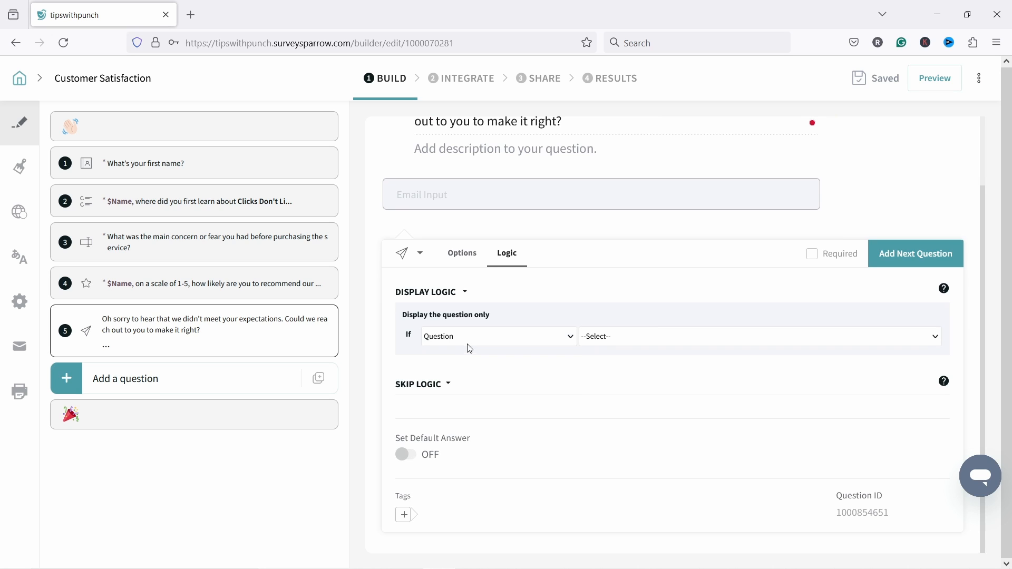
{"action": "left_click", "coordinate": [628, 337]}
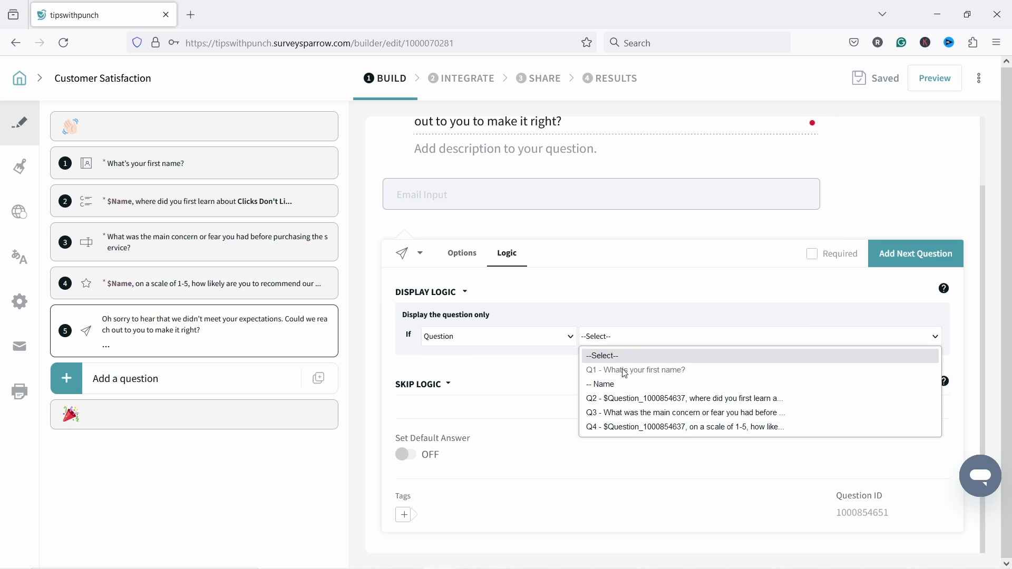
{"action": "left_click", "coordinate": [601, 427]}
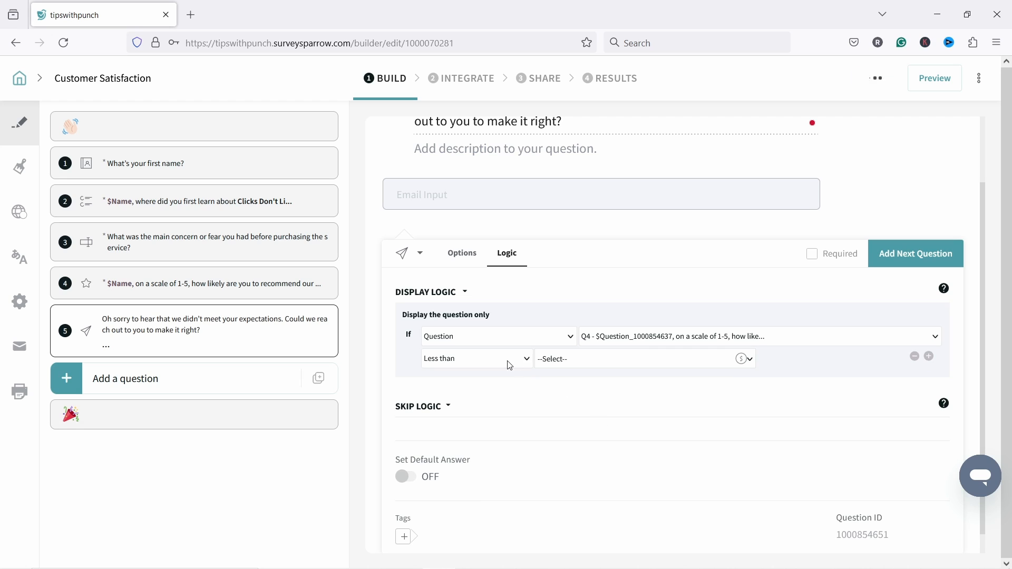
{"action": "left_click", "coordinate": [584, 366]}
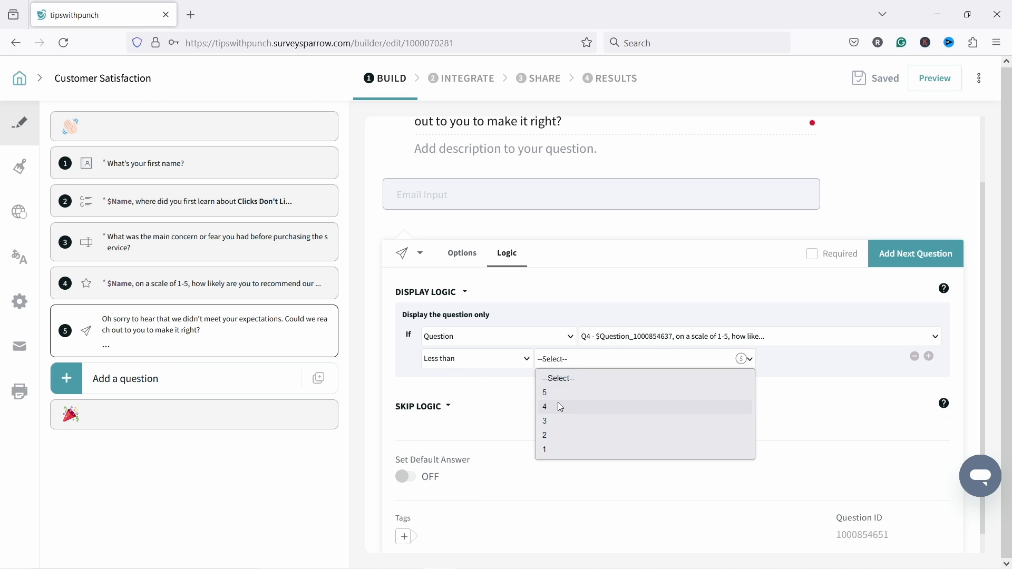
{"action": "left_click", "coordinate": [557, 406]}
{"action": "left_click", "coordinate": [561, 365]}
{"action": "left_click", "coordinate": [585, 303]}
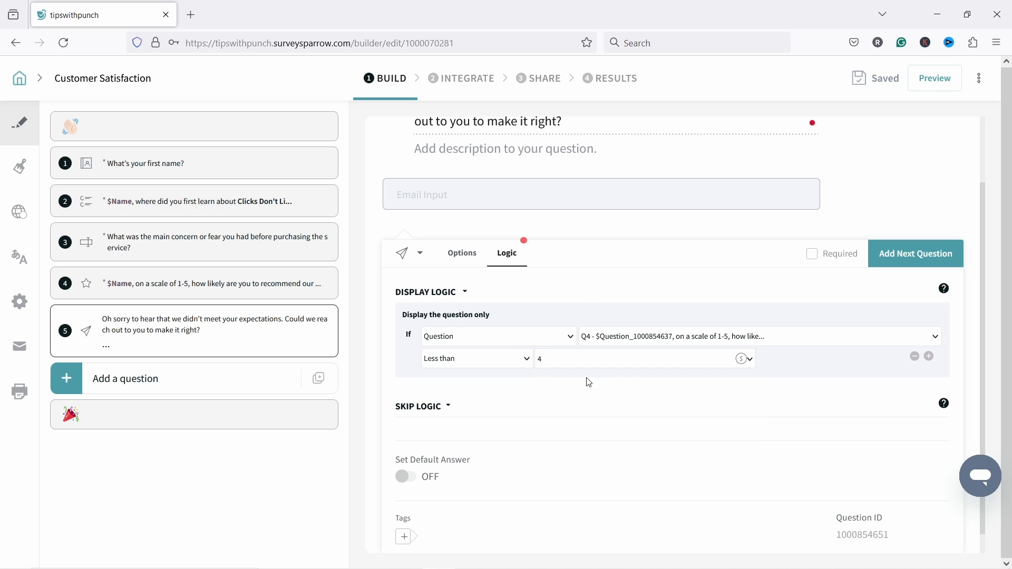
{"action": "scroll", "coordinate": [542, 168], "scroll_direction": "up", "scroll_amount": 2}
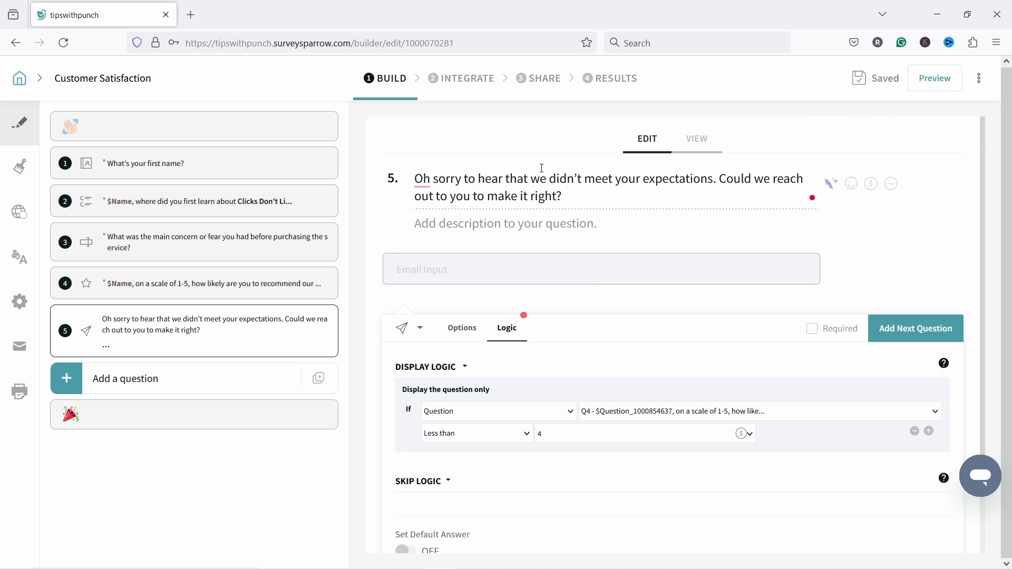
{"action": "scroll", "coordinate": [585, 350], "scroll_direction": "down", "scroll_amount": 2}
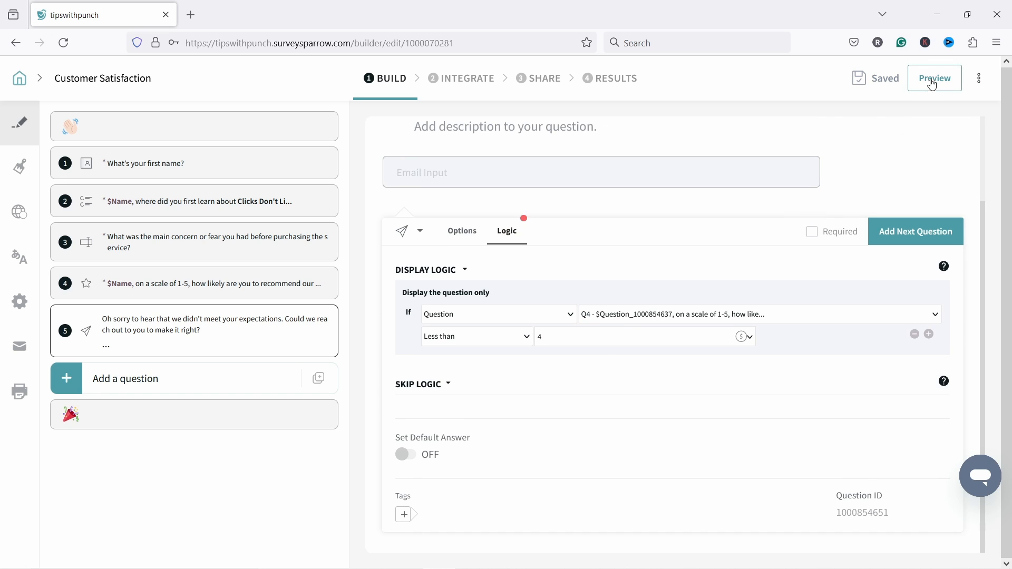
{"action": "left_click", "coordinate": [934, 80]}
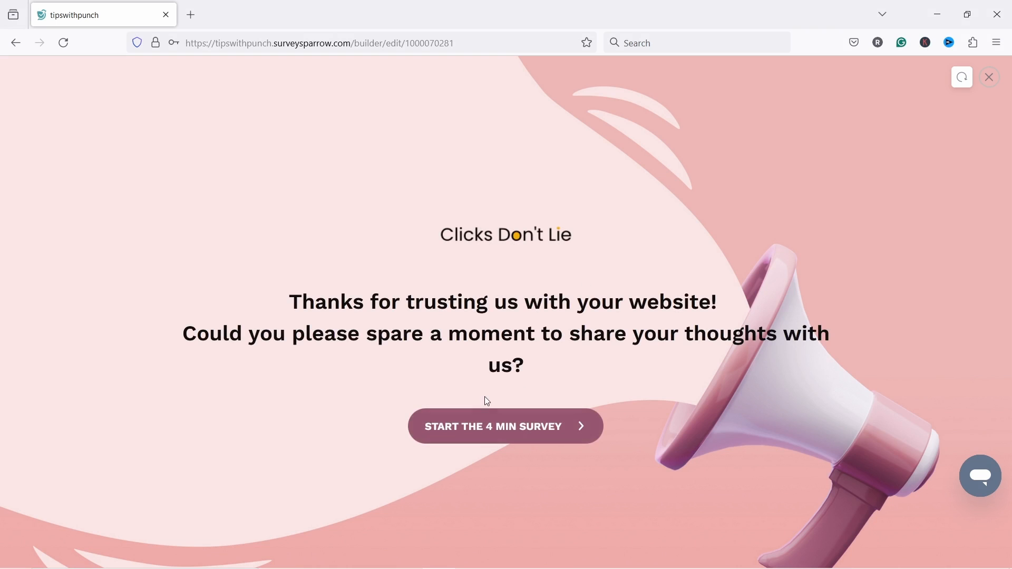
{"action": "left_click", "coordinate": [480, 416]}
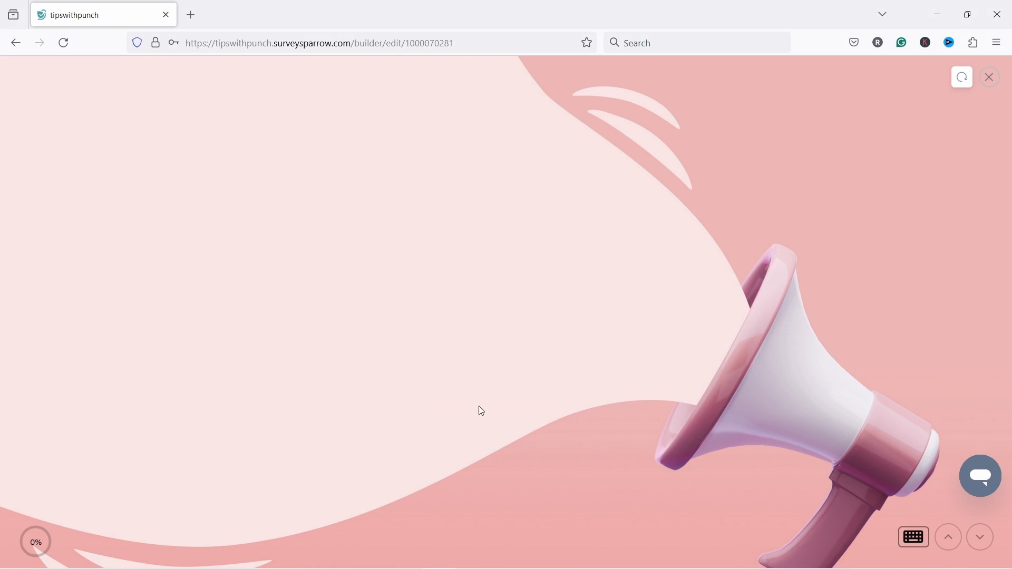
{"action": "type", "text": "Bob"}
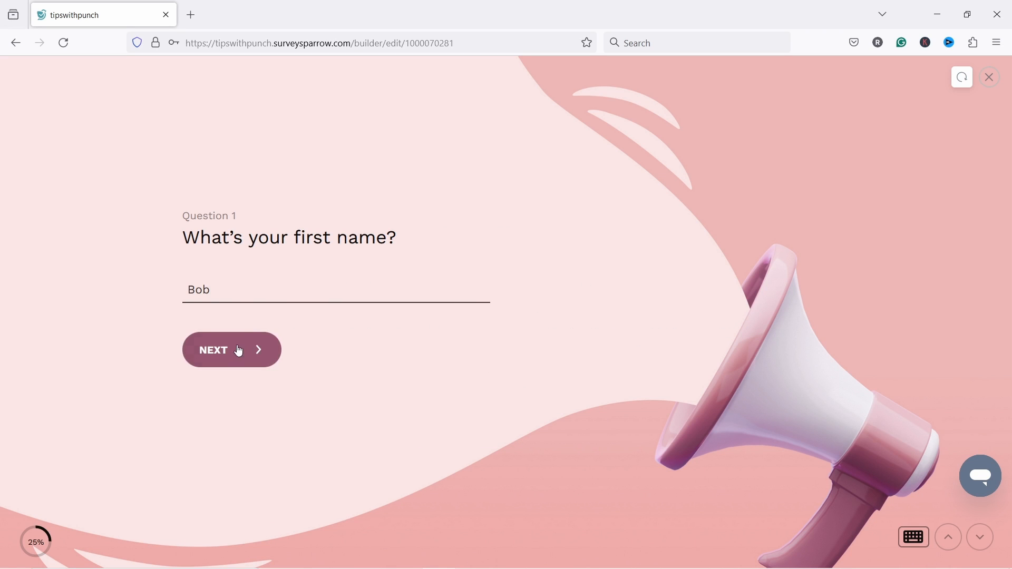
{"action": "left_click", "coordinate": [239, 351]}
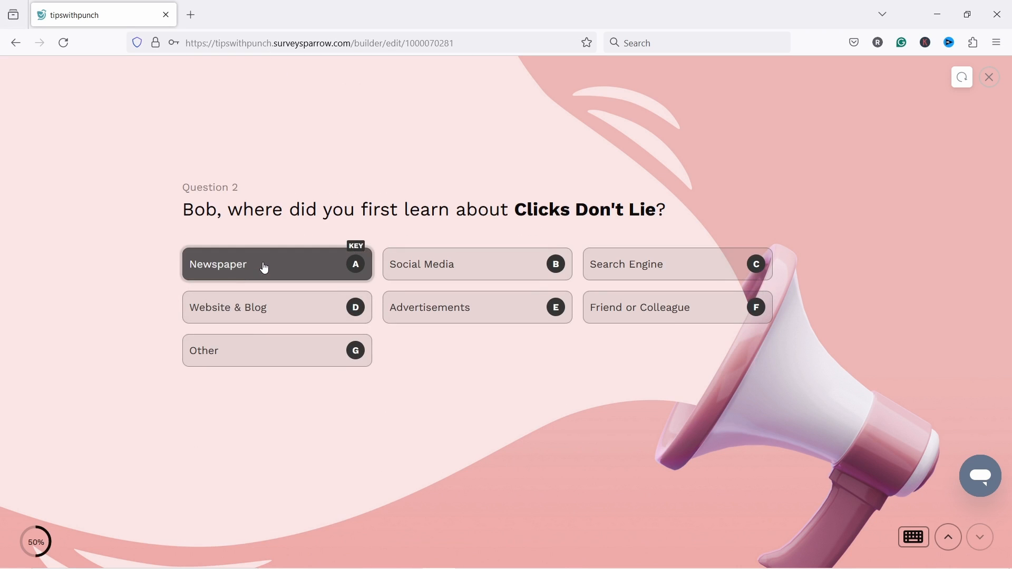
{"action": "left_click", "coordinate": [265, 269]}
{"action": "type", "text": "te"}
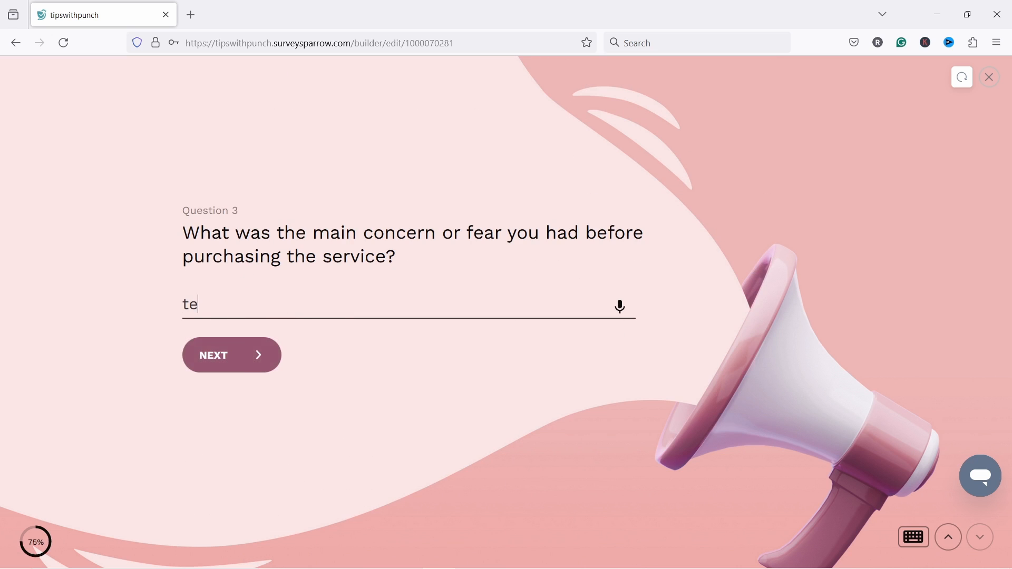
{"action": "type", "text": "st"}
{"action": "left_click", "coordinate": [244, 364]}
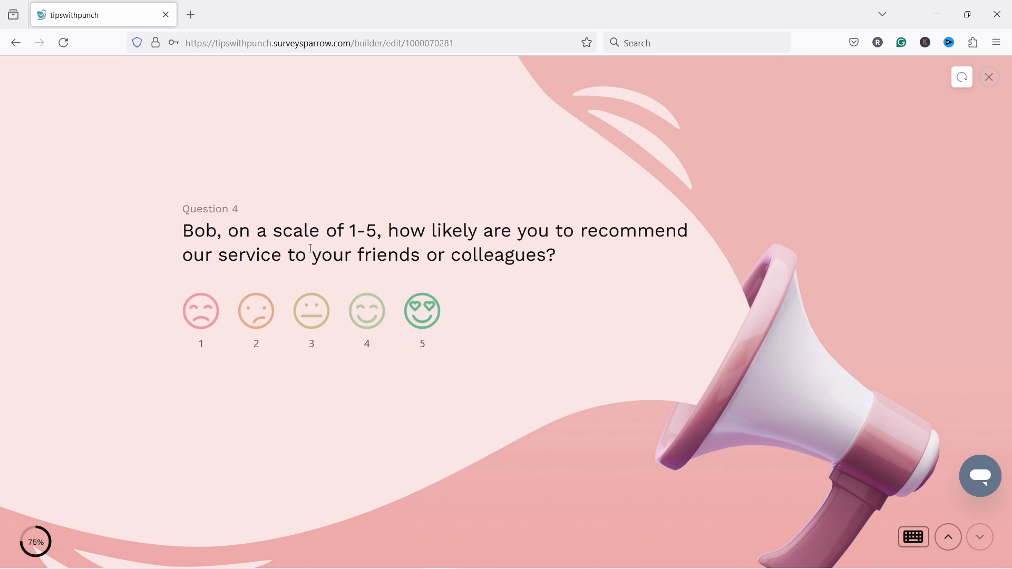
{"action": "left_click", "coordinate": [316, 318]}
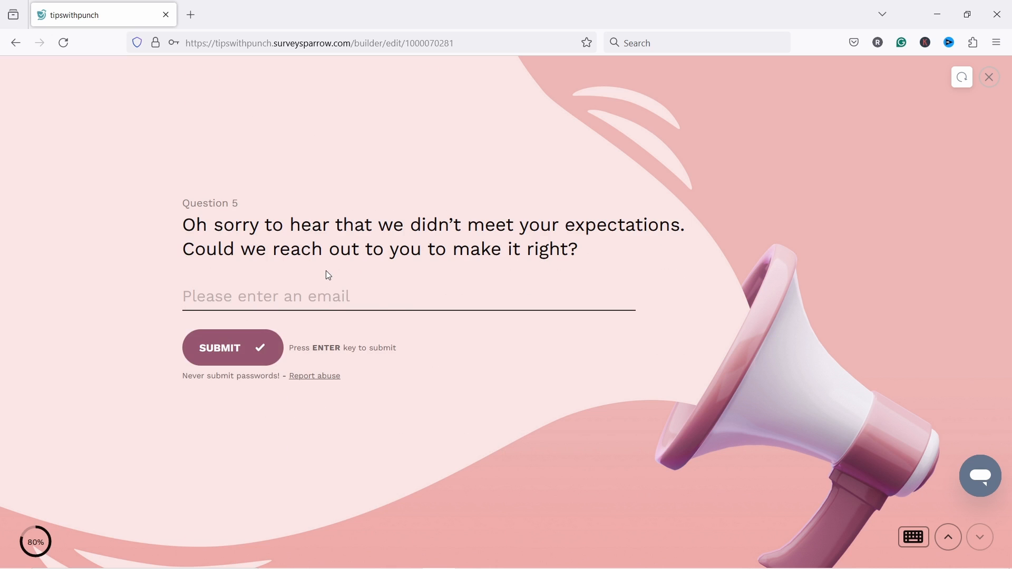
{"action": "left_click", "coordinate": [949, 537]}
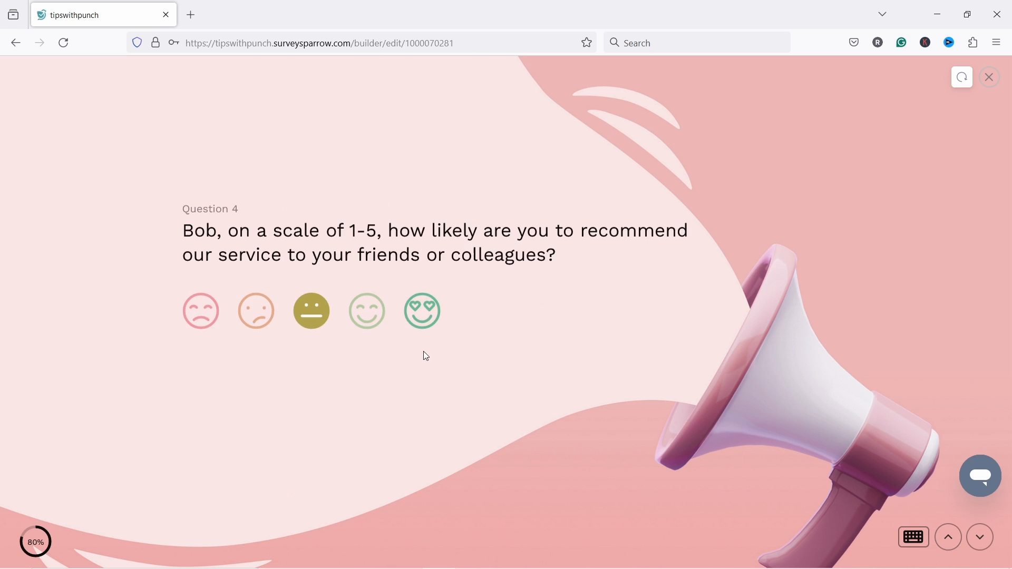
{"action": "left_click", "coordinate": [369, 305]}
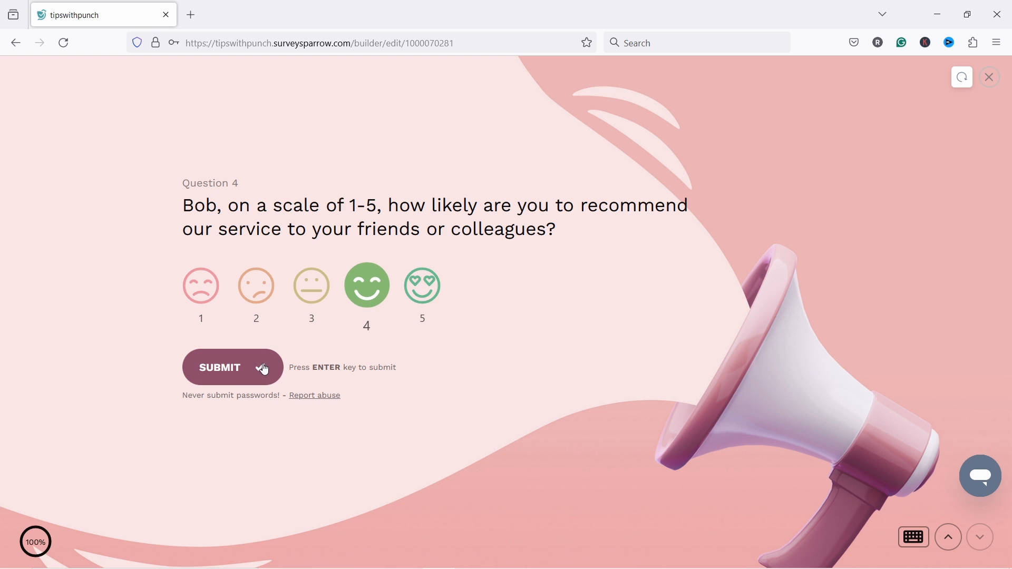
{"action": "left_click", "coordinate": [988, 78]}
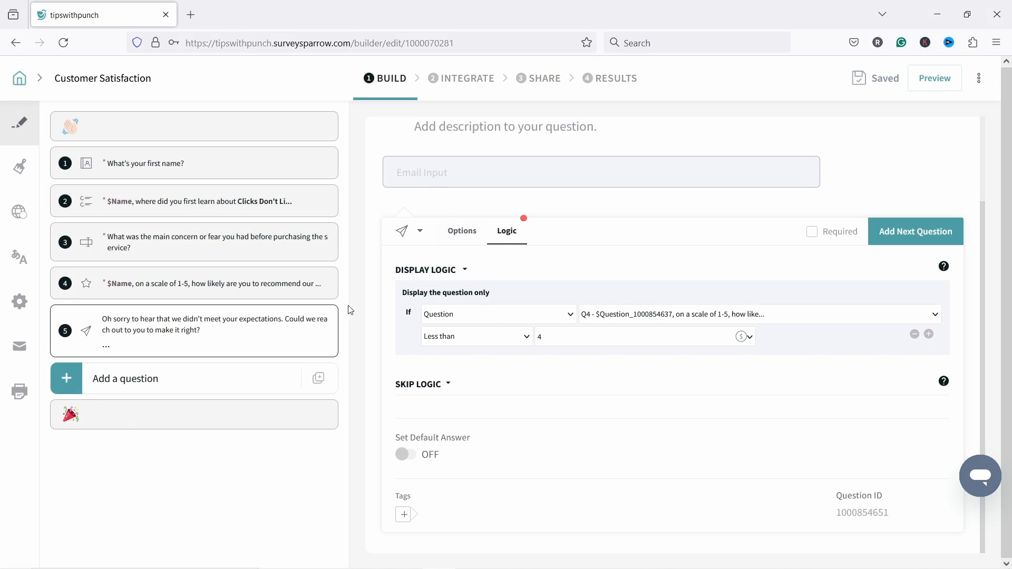
Preview the thank-you screen and remove the Made with SurveySparrow branding
{"action": "left_click", "coordinate": [158, 428]}
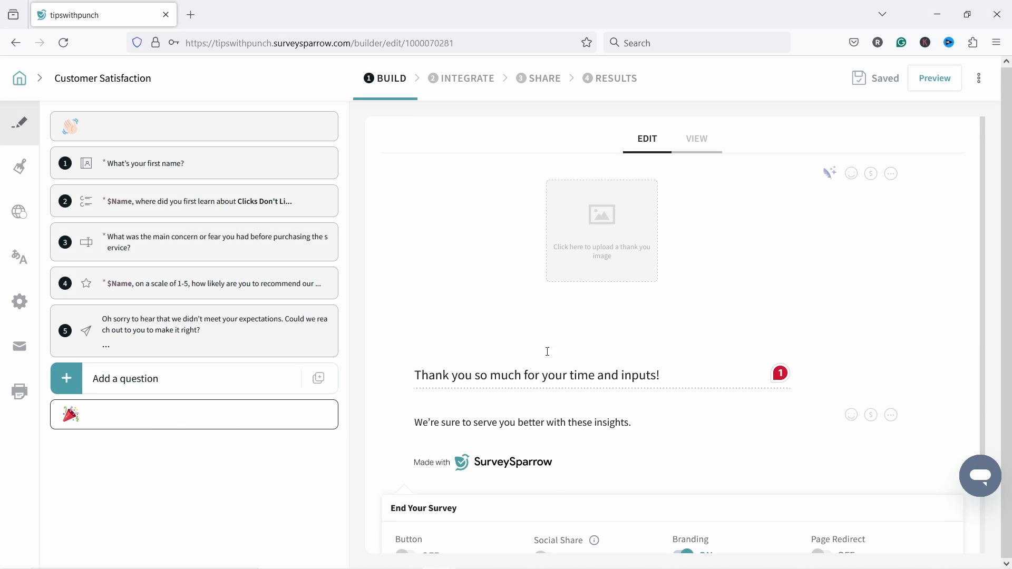
{"action": "left_click", "coordinate": [699, 140]}
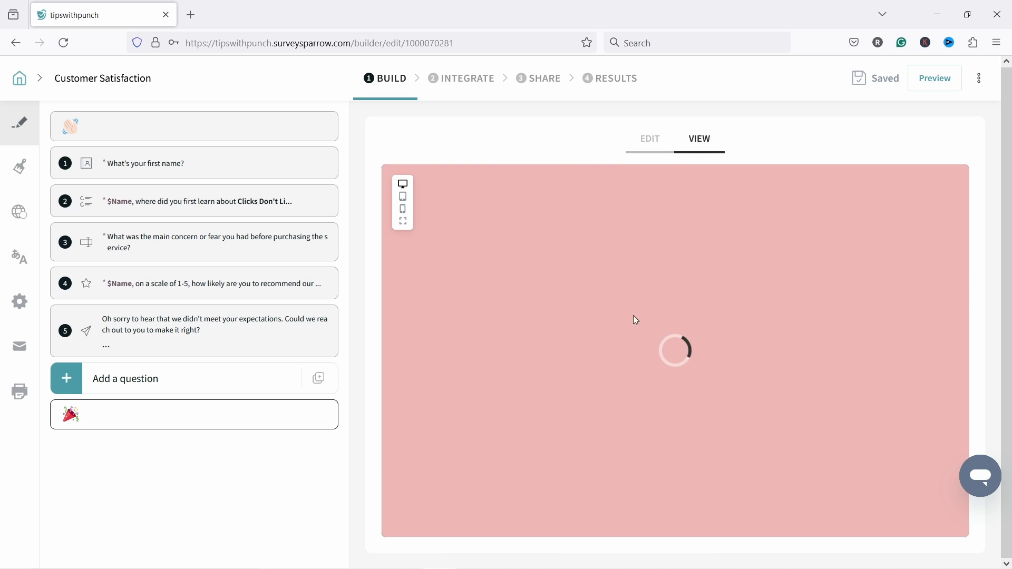
{"action": "left_click", "coordinate": [664, 144]}
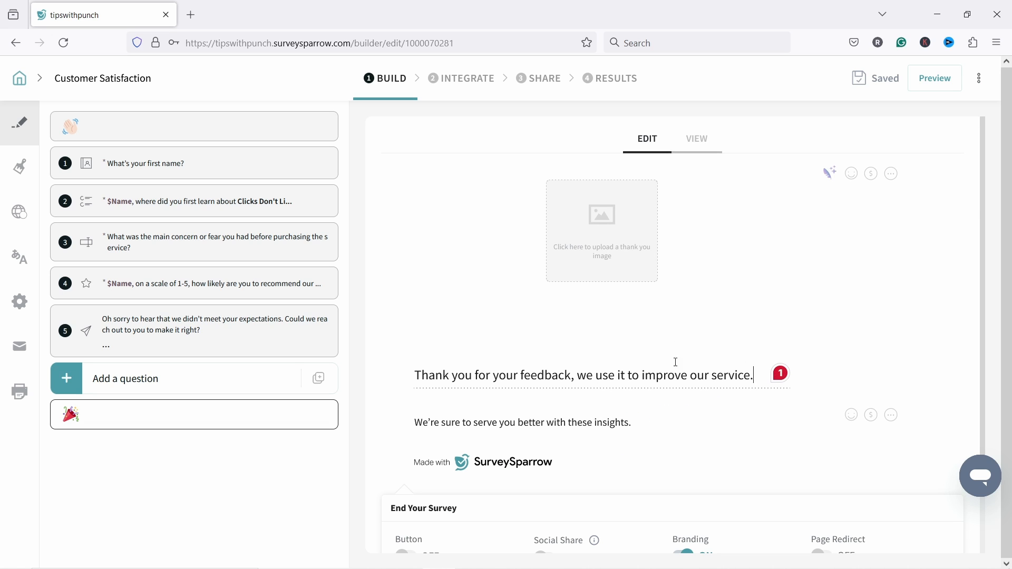
{"action": "scroll", "coordinate": [642, 381], "scroll_direction": "down", "scroll_amount": 2}
{"action": "left_click", "coordinate": [683, 443]}
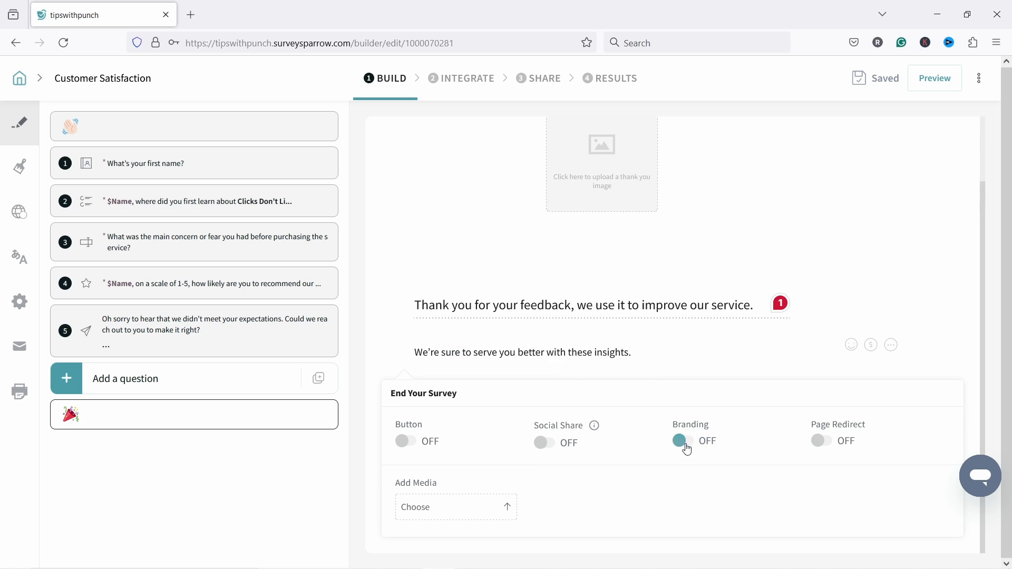
{"action": "left_click", "coordinate": [406, 442]}
{"action": "scroll", "coordinate": [440, 403], "scroll_direction": "down", "scroll_amount": 3}
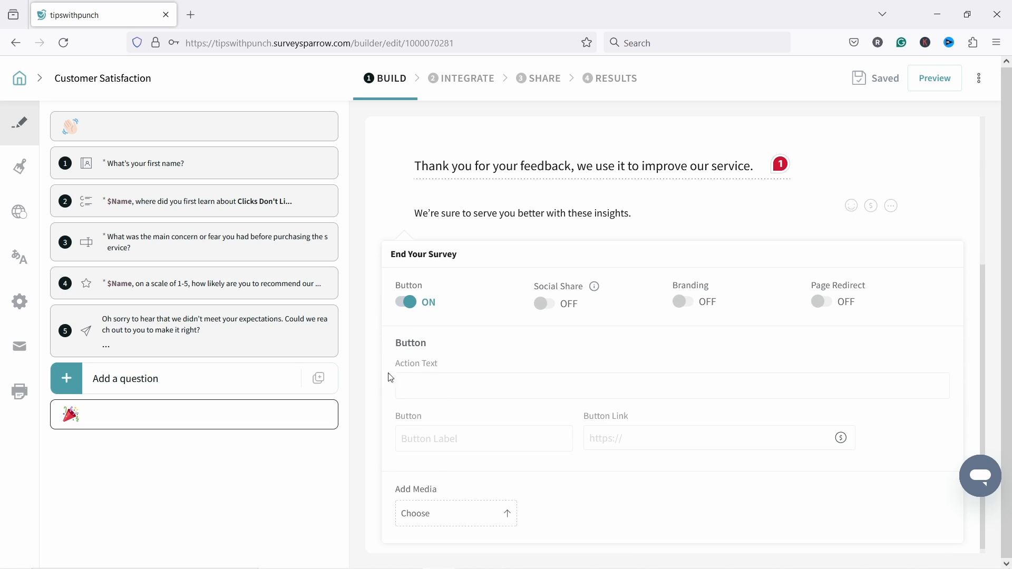
{"action": "type", "text": "Go to our website"}
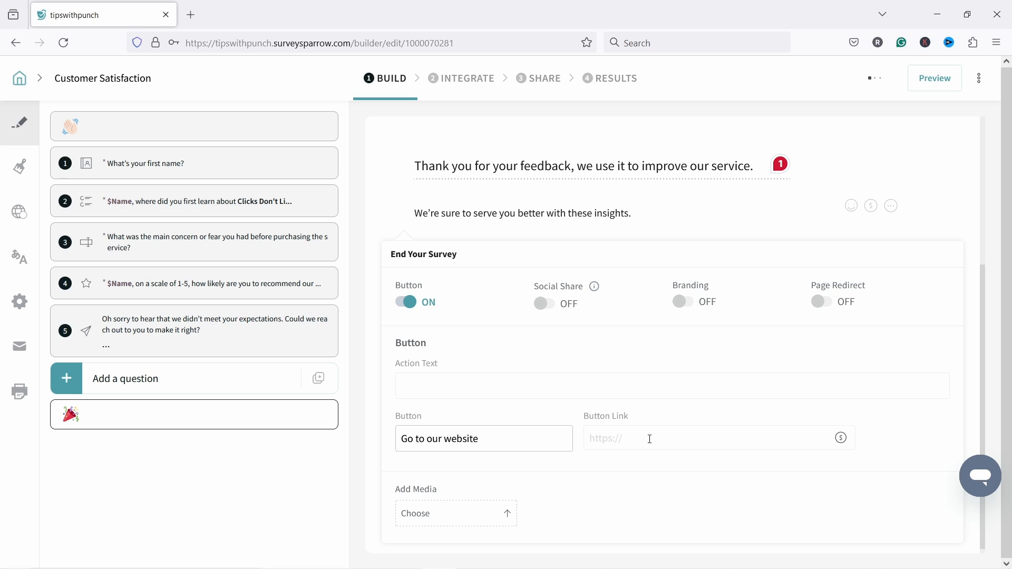
{"action": "left_click", "coordinate": [650, 439]}
{"action": "type", "text": "https://google.com"}
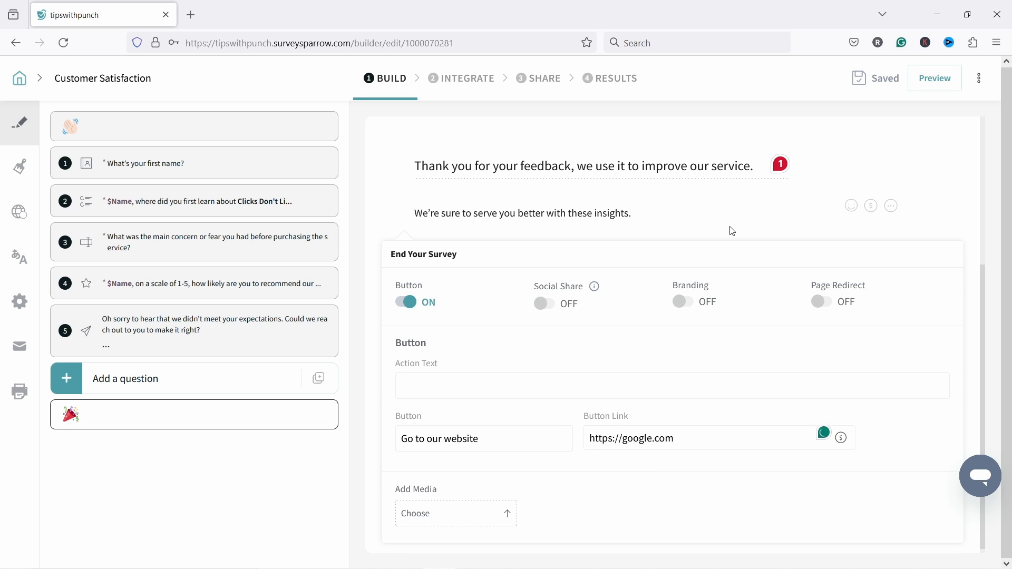
{"action": "scroll", "coordinate": [738, 211], "scroll_direction": "up", "scroll_amount": 3}
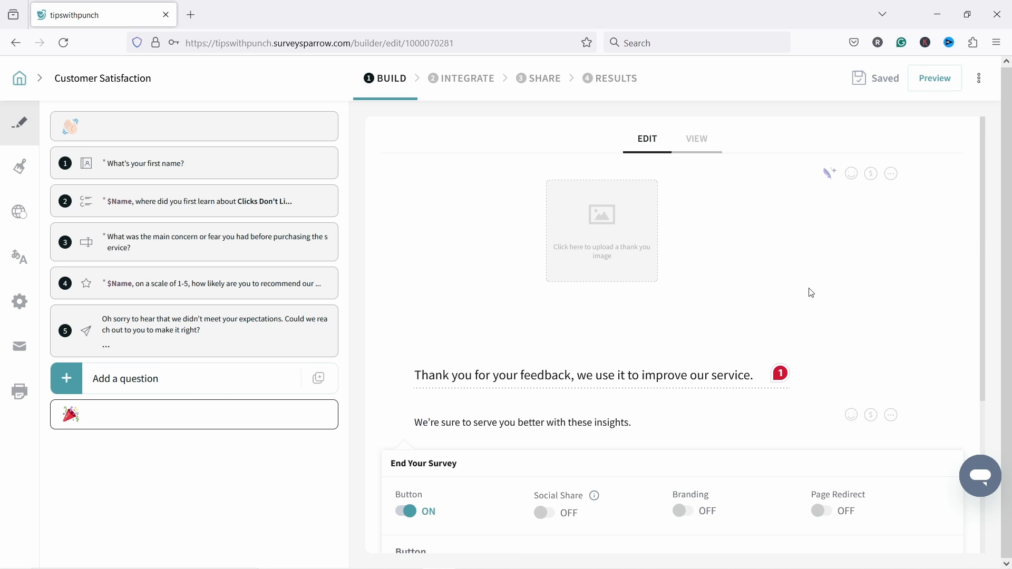
{"action": "scroll", "coordinate": [690, 210], "scroll_direction": "up", "scroll_amount": 2}
Preview the finished thank-you page, then return to editing it
{"action": "left_click", "coordinate": [700, 145]}
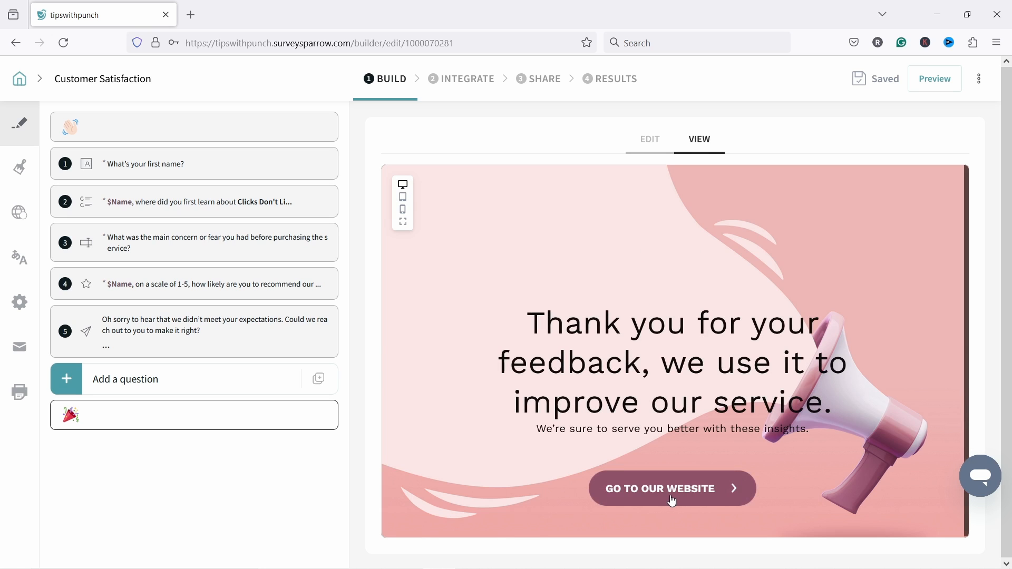
{"action": "left_click", "coordinate": [649, 141]}
{"action": "scroll", "coordinate": [680, 369], "scroll_direction": "down", "scroll_amount": 5}
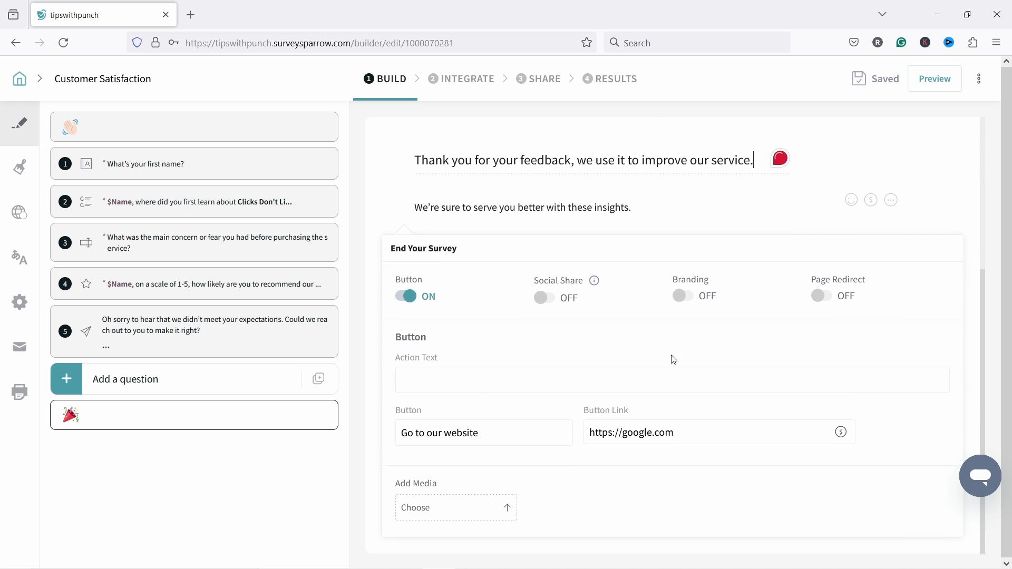
{"action": "scroll", "coordinate": [677, 366], "scroll_direction": "up", "scroll_amount": 3}
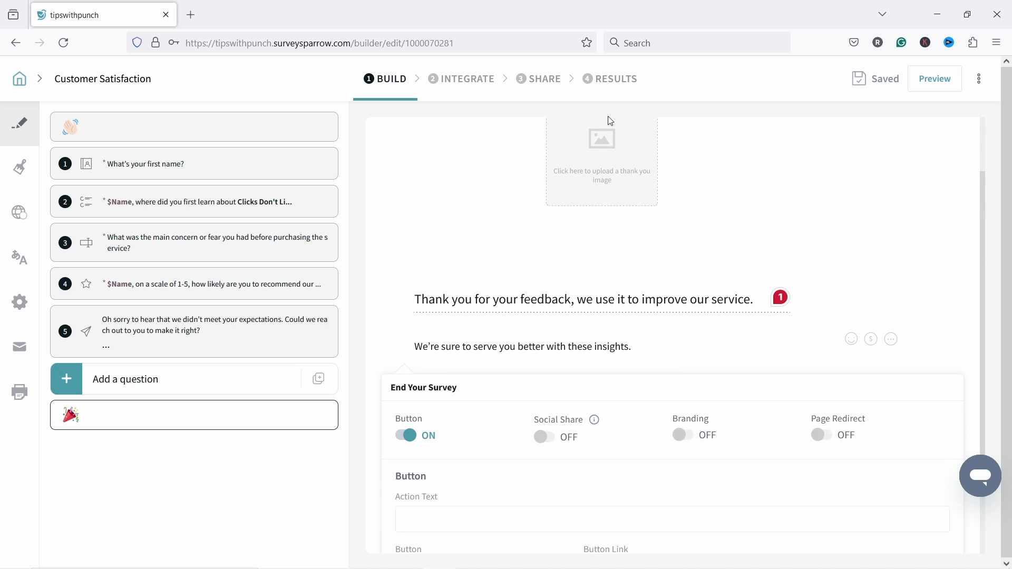
Try Page Redirect and turn it back off, then open the welcome screen's design settings
{"action": "left_click", "coordinate": [820, 438]}
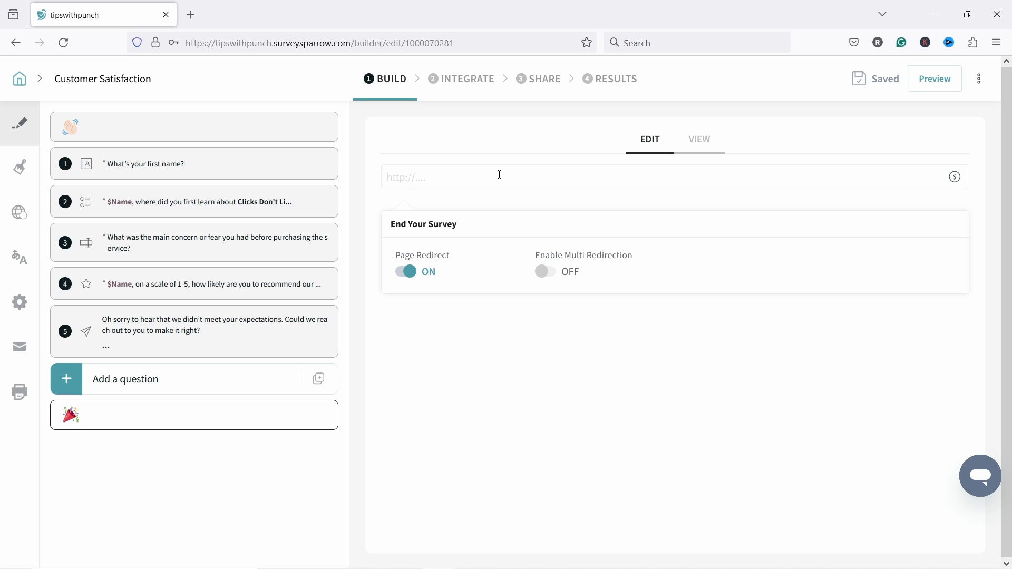
{"action": "left_click", "coordinate": [408, 272]}
{"action": "scroll", "coordinate": [490, 348], "scroll_direction": "down", "scroll_amount": 4}
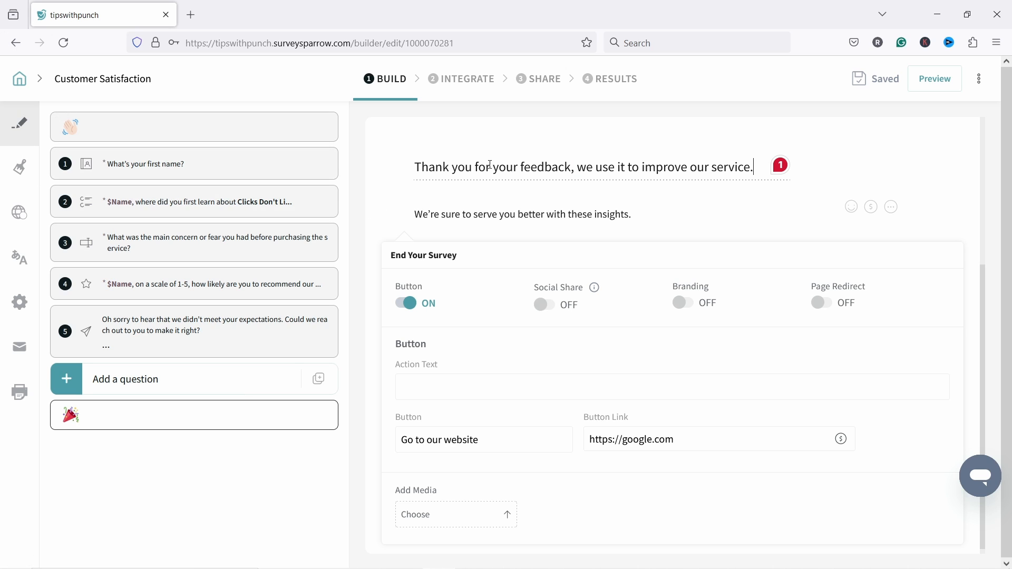
{"action": "left_click", "coordinate": [118, 136]}
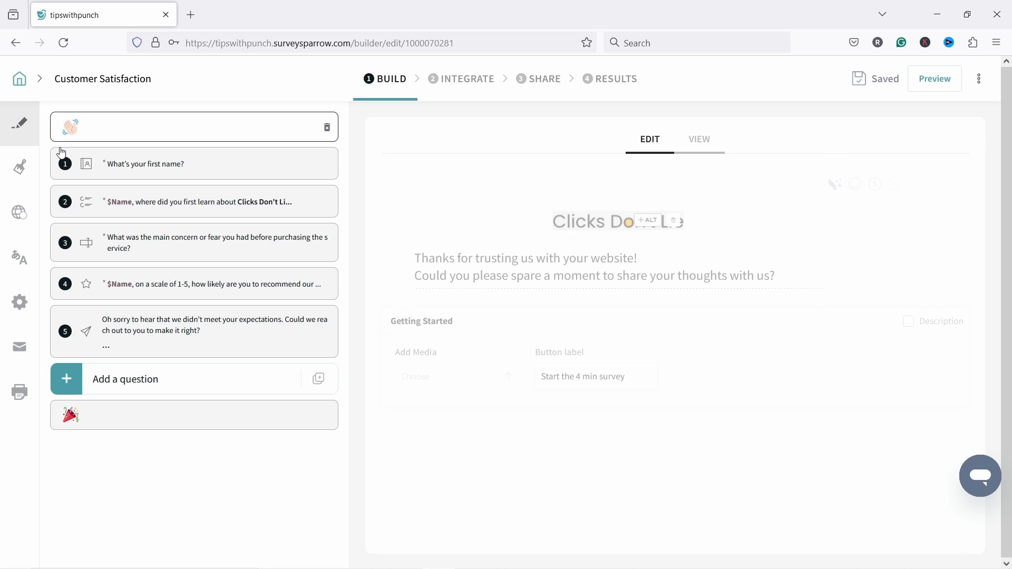
{"action": "left_click", "coordinate": [19, 169]}
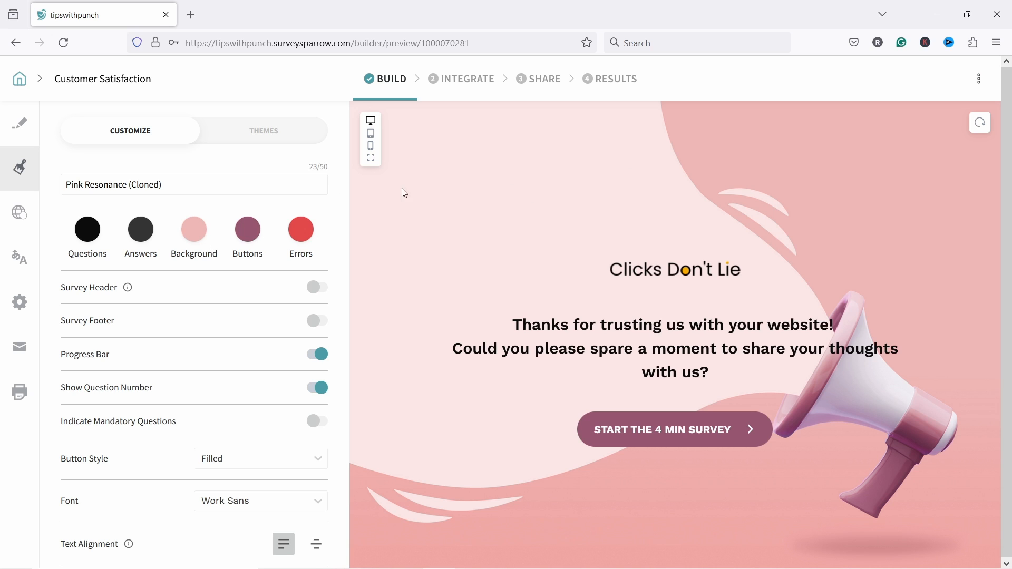
Change the Background colour from pink to a light lavender on the hue bar
{"action": "left_click", "coordinate": [194, 230]}
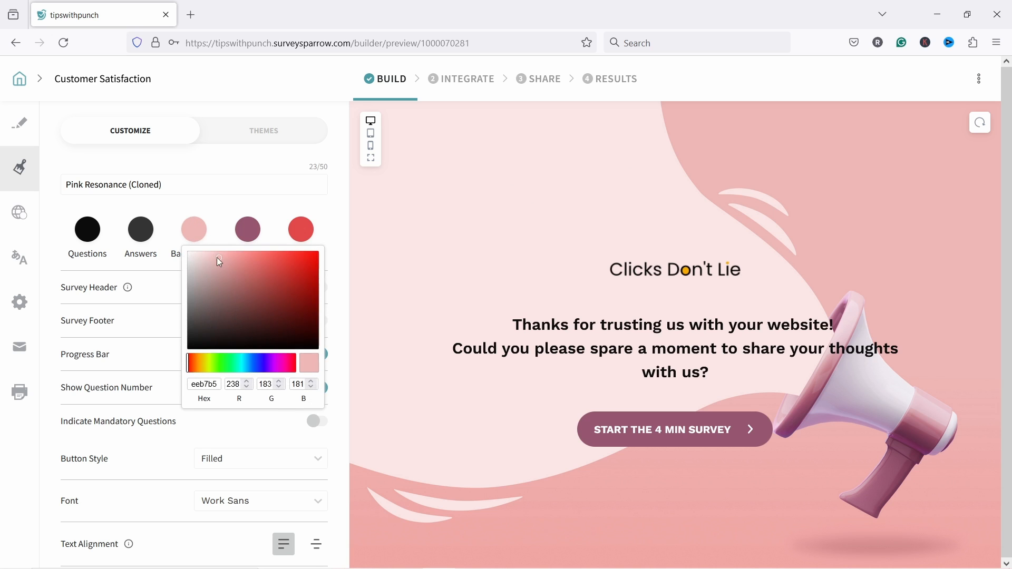
{"action": "left_click", "coordinate": [265, 370]}
{"action": "left_click_drag", "start_coordinate": [266, 374], "coordinate": [274, 376]}
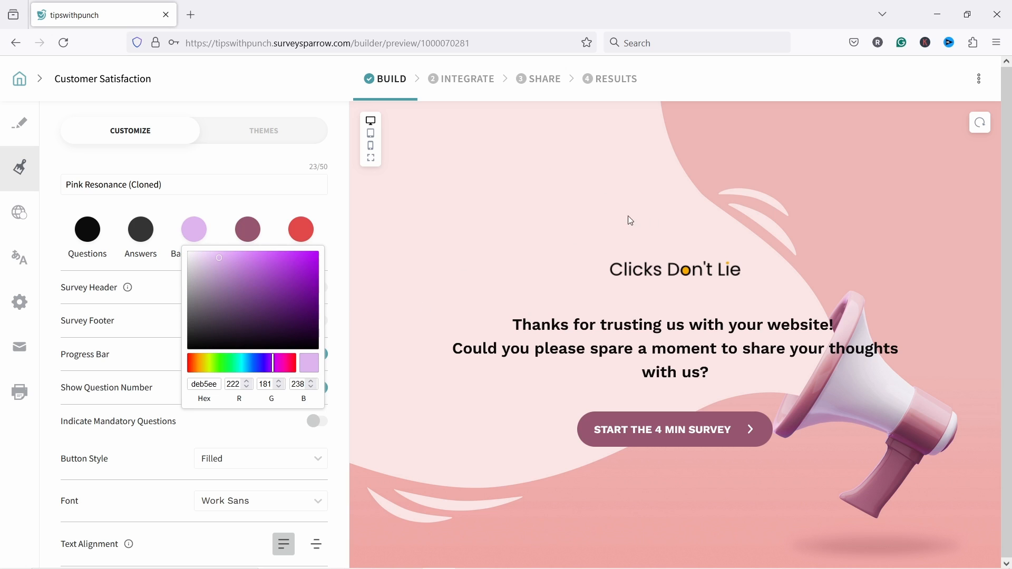
{"action": "left_click", "coordinate": [329, 218]}
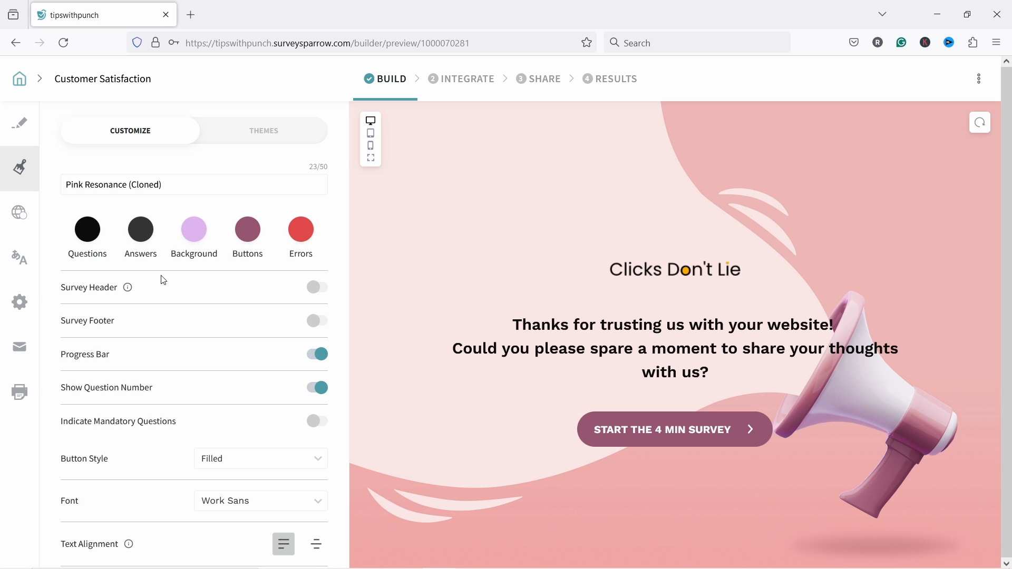
{"action": "scroll", "coordinate": [161, 253], "scroll_direction": "down", "scroll_amount": 4}
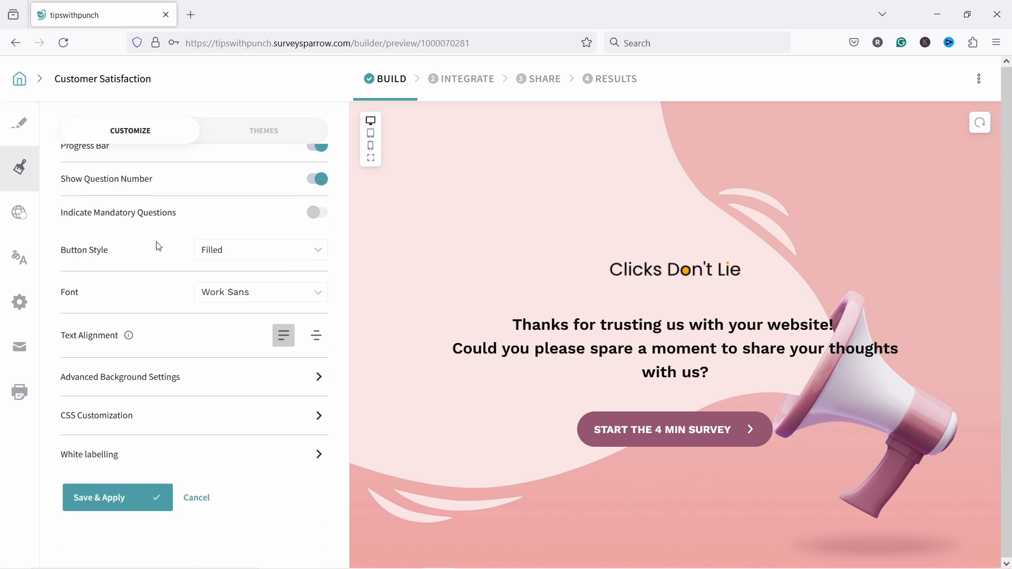
{"action": "scroll", "coordinate": [197, 181], "scroll_direction": "down", "scroll_amount": 2}
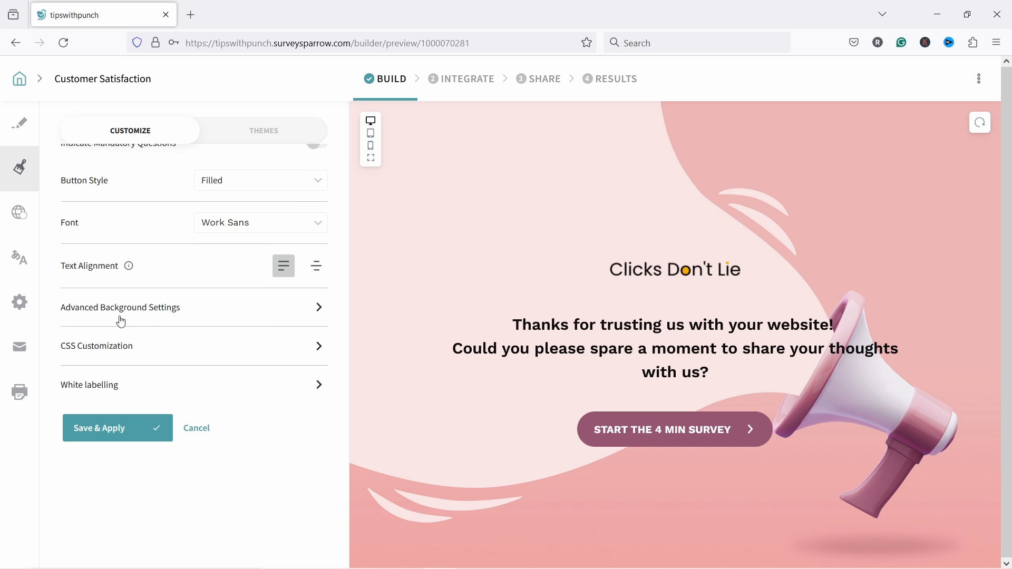
{"action": "left_click", "coordinate": [155, 317]}
Set the background image Blending mode to Overlay
{"action": "scroll", "coordinate": [106, 250], "scroll_direction": "down", "scroll_amount": 3}
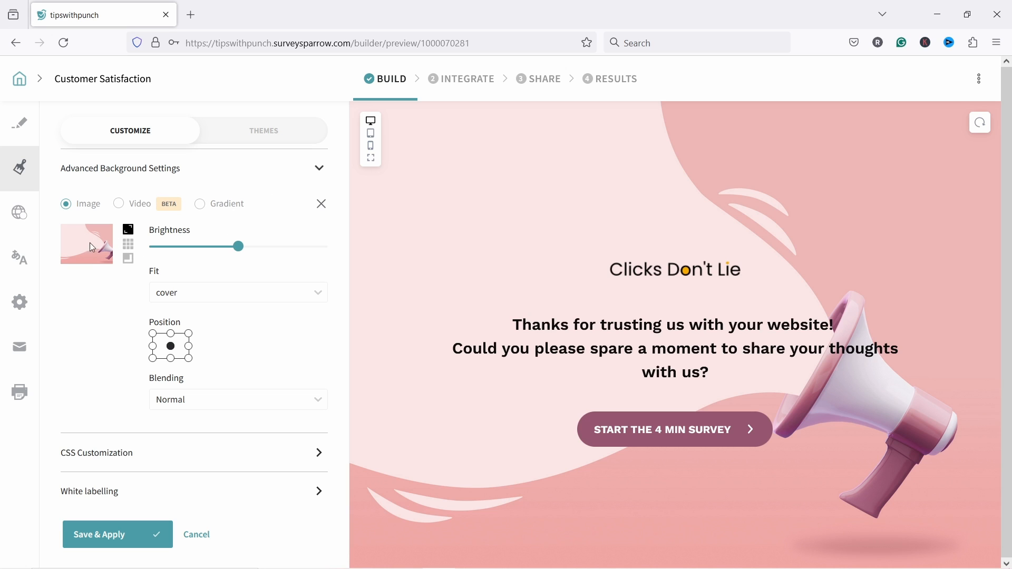
{"action": "left_click", "coordinate": [172, 396]}
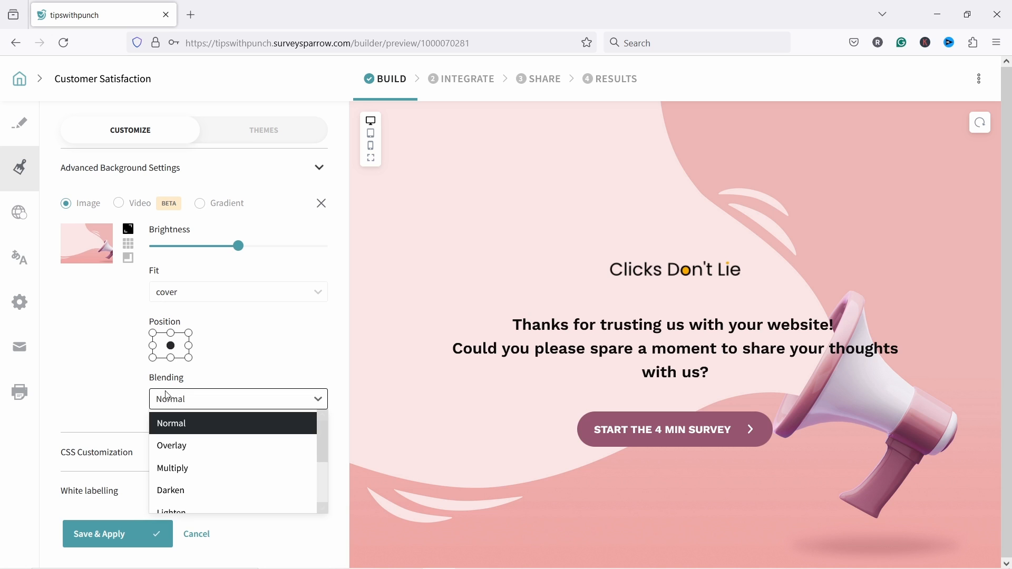
{"action": "left_click", "coordinate": [173, 446]}
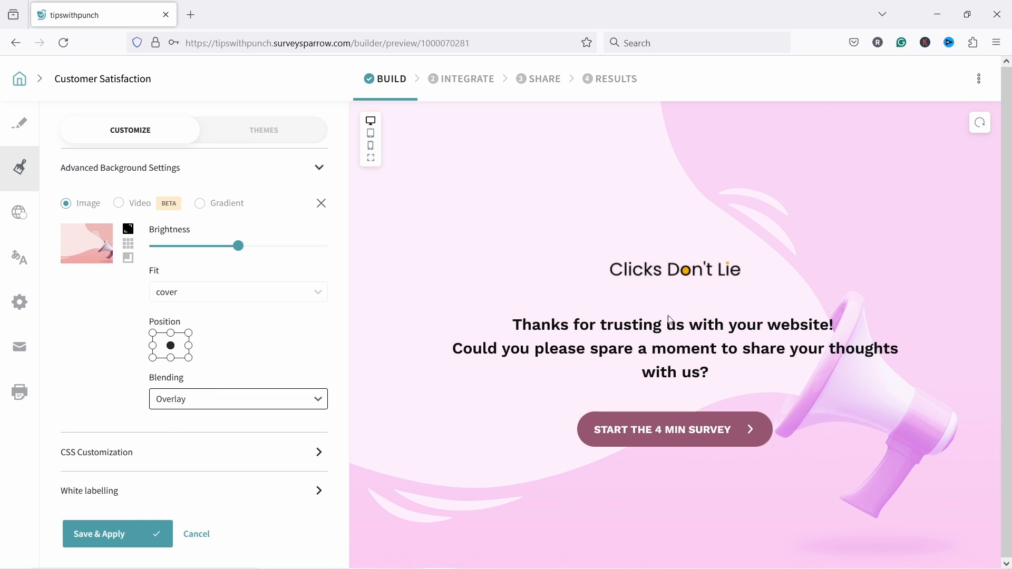
{"action": "left_click", "coordinate": [255, 381]}
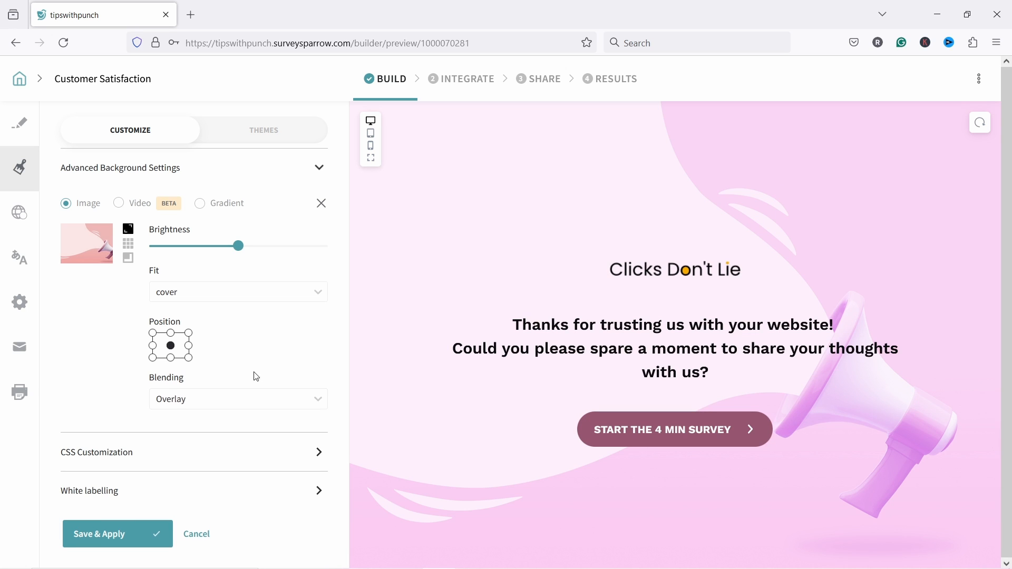
{"action": "scroll", "coordinate": [254, 380], "scroll_direction": "up", "scroll_amount": 8}
{"action": "left_click", "coordinate": [189, 230]}
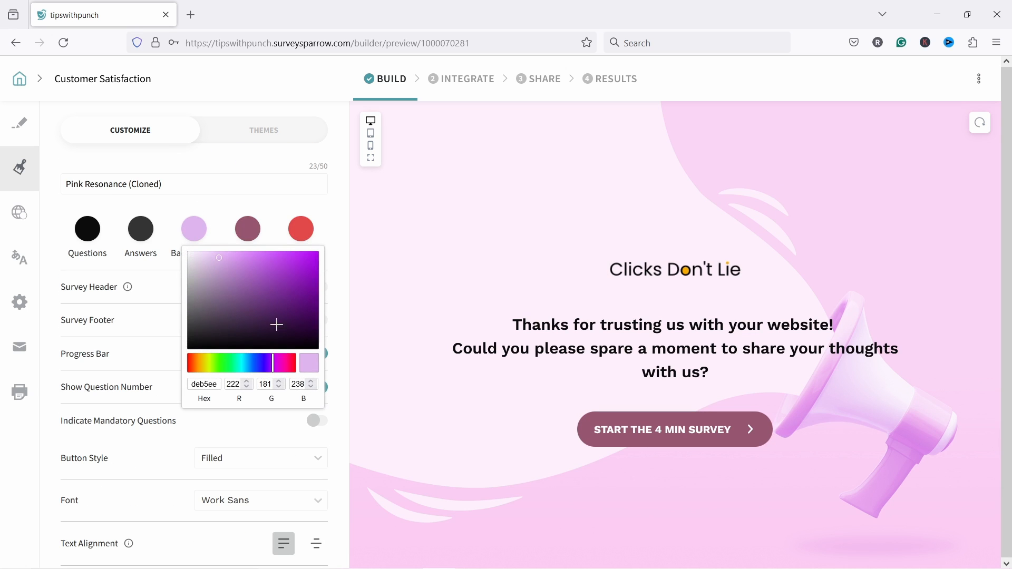
Make the background light purple and the buttons black (000000)
{"action": "mouse_move", "coordinate": [279, 368]}
{"action": "left_mouse_down"}
{"action": "mouse_move", "coordinate": [260, 372]}
{"action": "mouse_move", "coordinate": [269, 376]}
{"action": "left_mouse_up"}
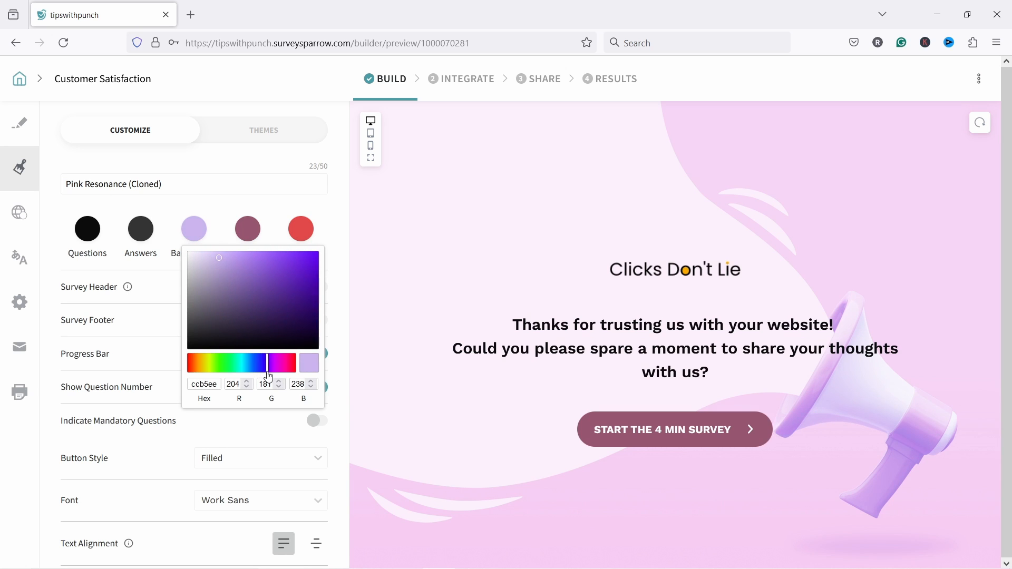
{"action": "left_click", "coordinate": [262, 211]}
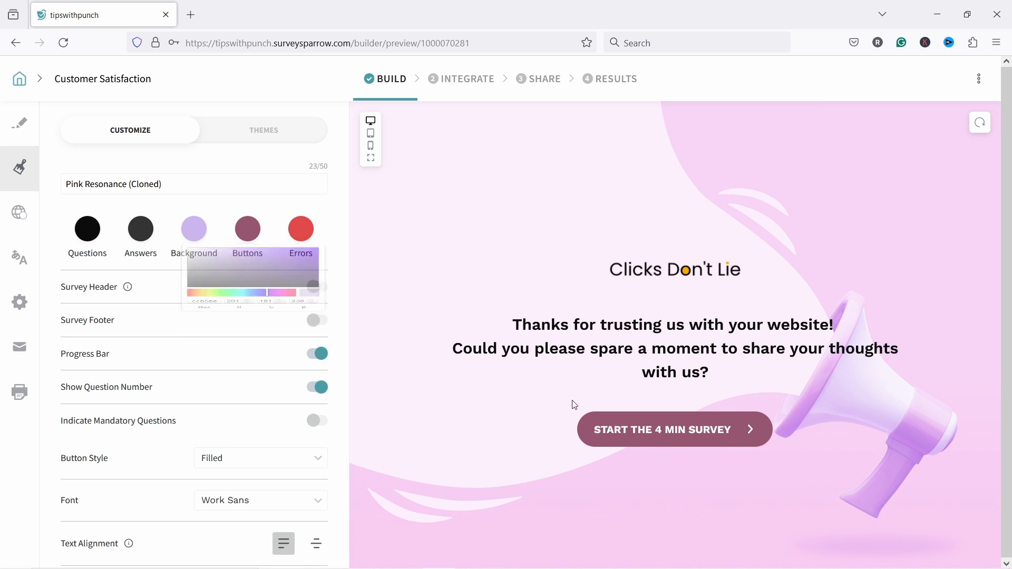
{"action": "left_click", "coordinate": [249, 235]}
{"action": "left_click_drag", "start_coordinate": [262, 319], "coordinate": [227, 354]}
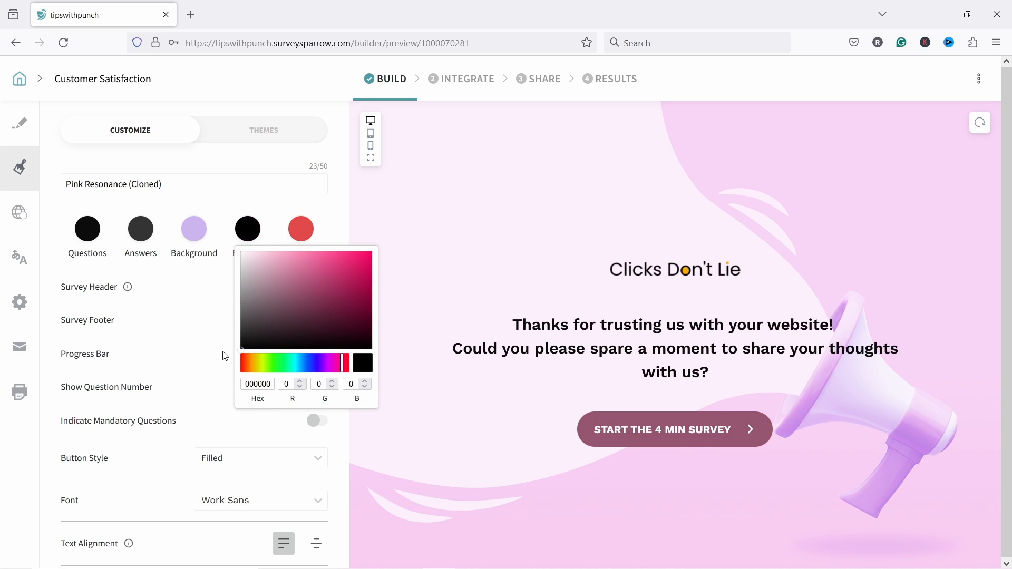
{"action": "left_click", "coordinate": [260, 206]}
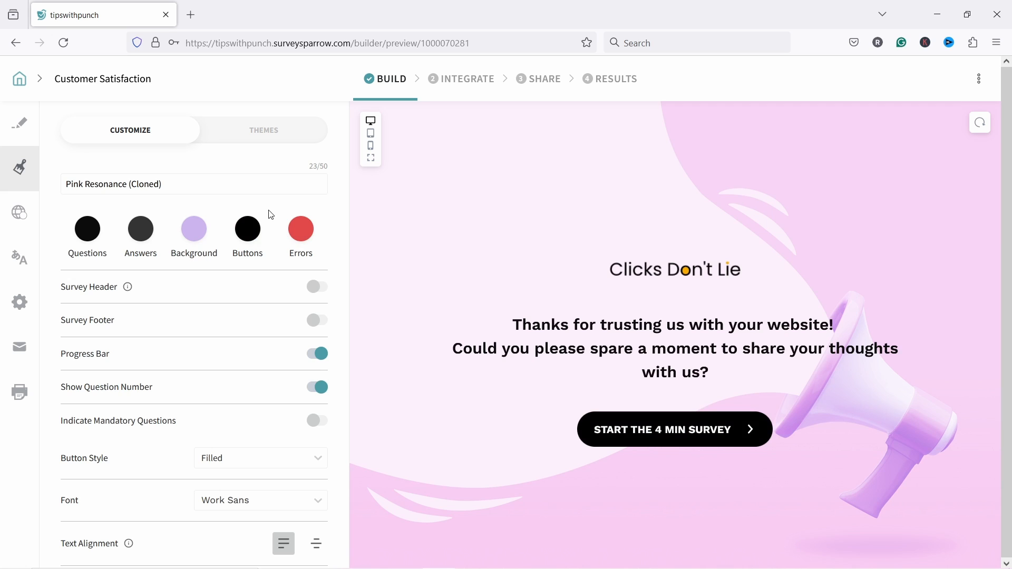
Switch on Indicate Mandatory Questions
{"action": "scroll", "coordinate": [308, 227], "scroll_direction": "down", "scroll_amount": 1}
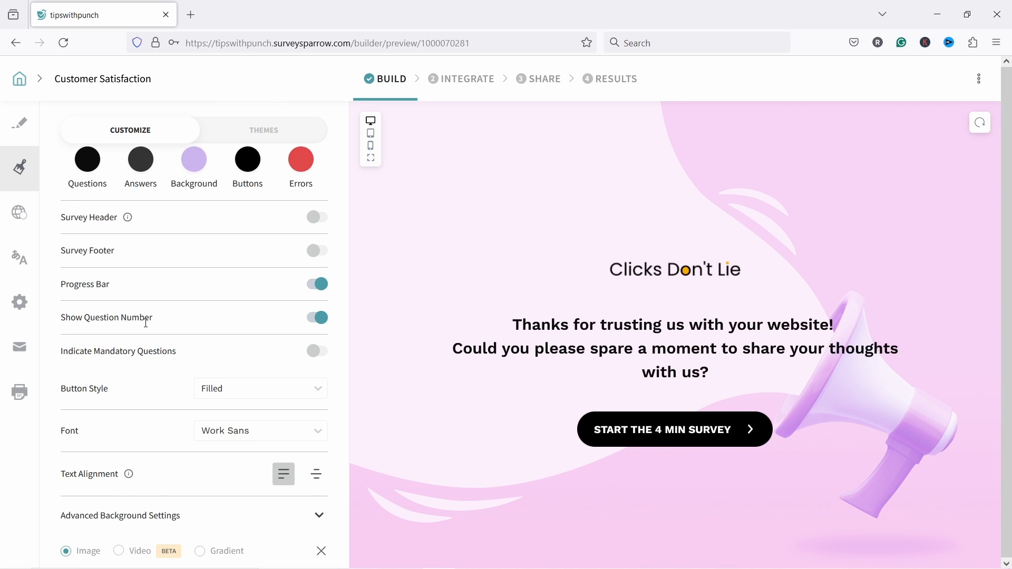
{"action": "scroll", "coordinate": [220, 249], "scroll_direction": "down", "scroll_amount": 1}
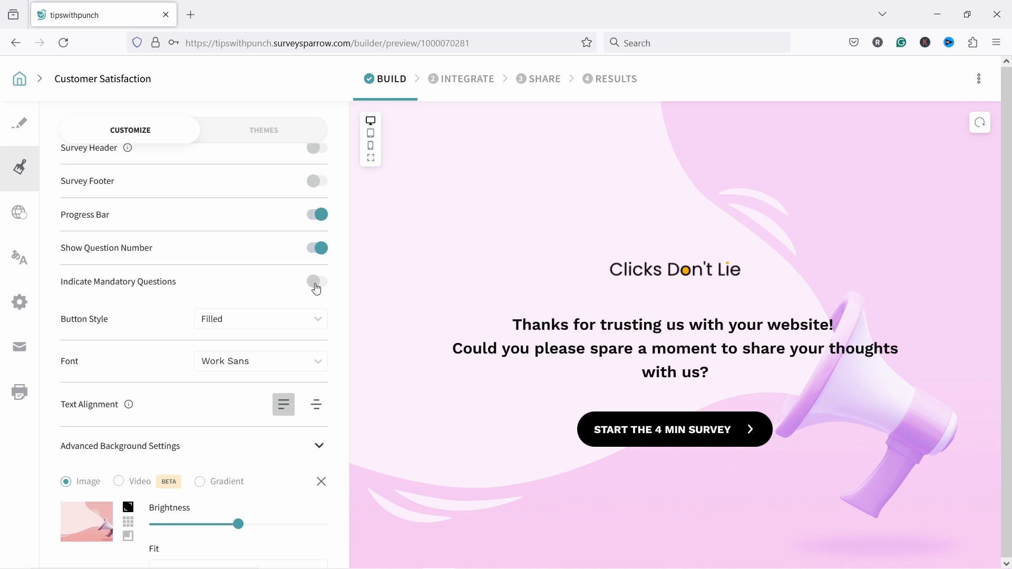
{"action": "left_click", "coordinate": [316, 284]}
{"action": "scroll", "coordinate": [230, 280], "scroll_direction": "down", "scroll_amount": 3}
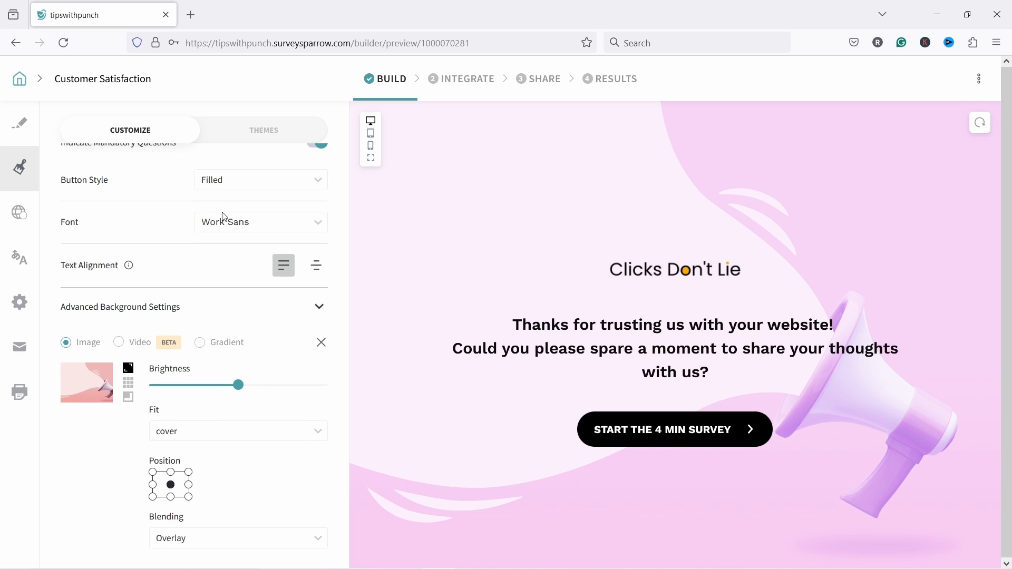
Set the survey font to Roboto and expand White labelling, with branding off
{"action": "left_click", "coordinate": [228, 223]}
{"action": "left_click", "coordinate": [228, 224]}
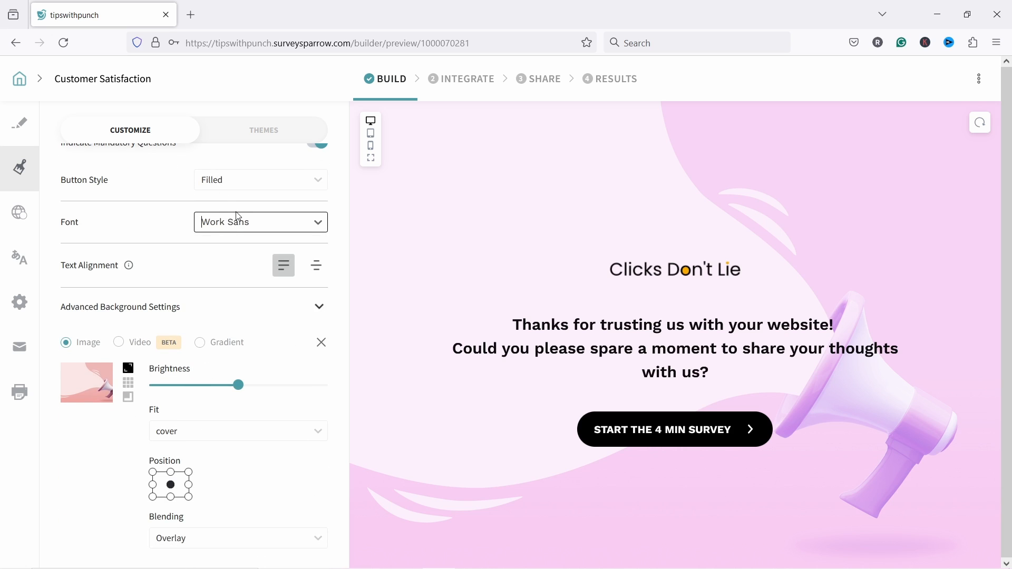
{"action": "left_click", "coordinate": [237, 216]}
{"action": "scroll", "coordinate": [211, 290], "scroll_direction": "down", "scroll_amount": 3}
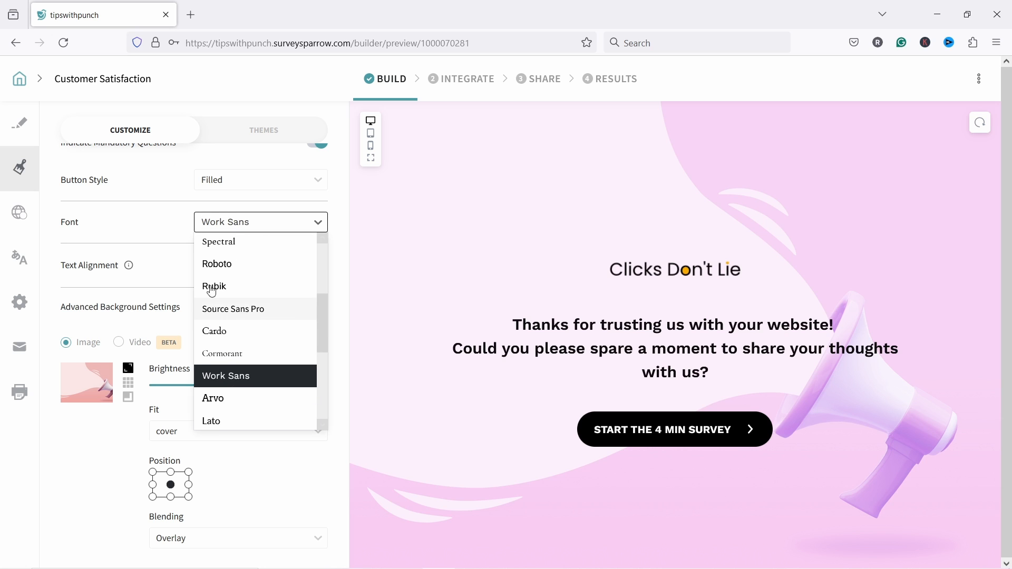
{"action": "left_click", "coordinate": [217, 269]}
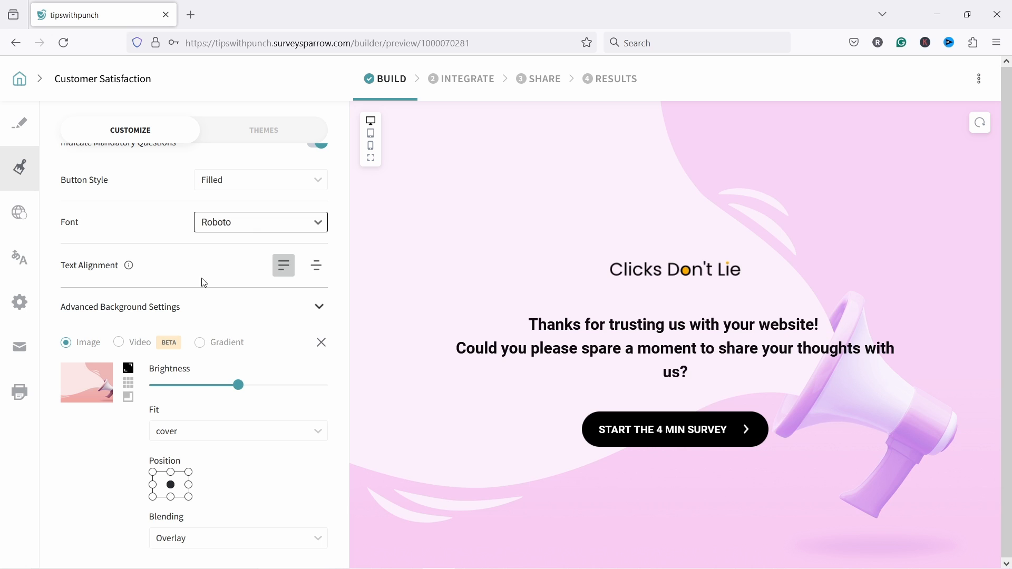
{"action": "scroll", "coordinate": [199, 267], "scroll_direction": "down", "scroll_amount": 3}
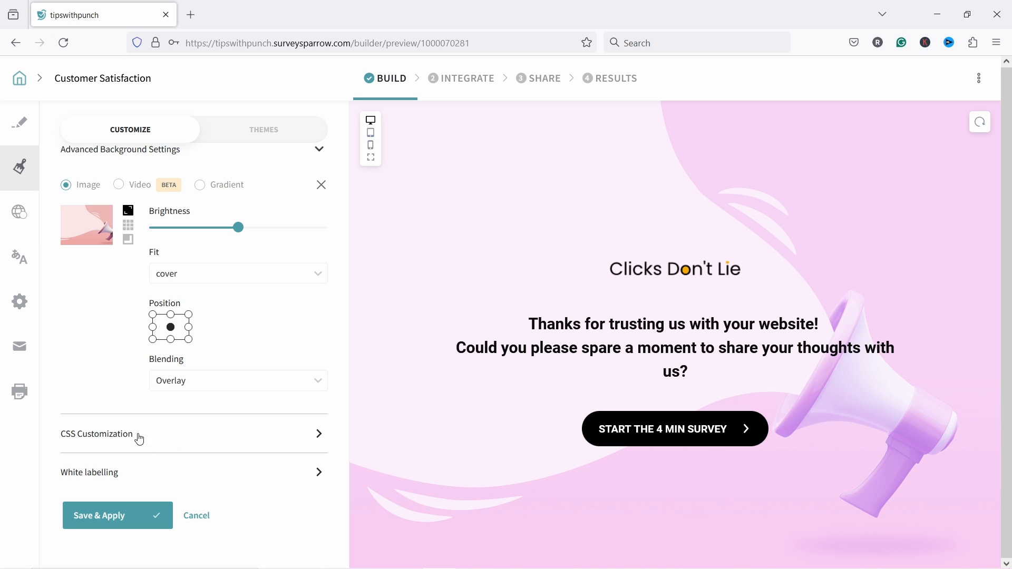
{"action": "left_click", "coordinate": [127, 479]}
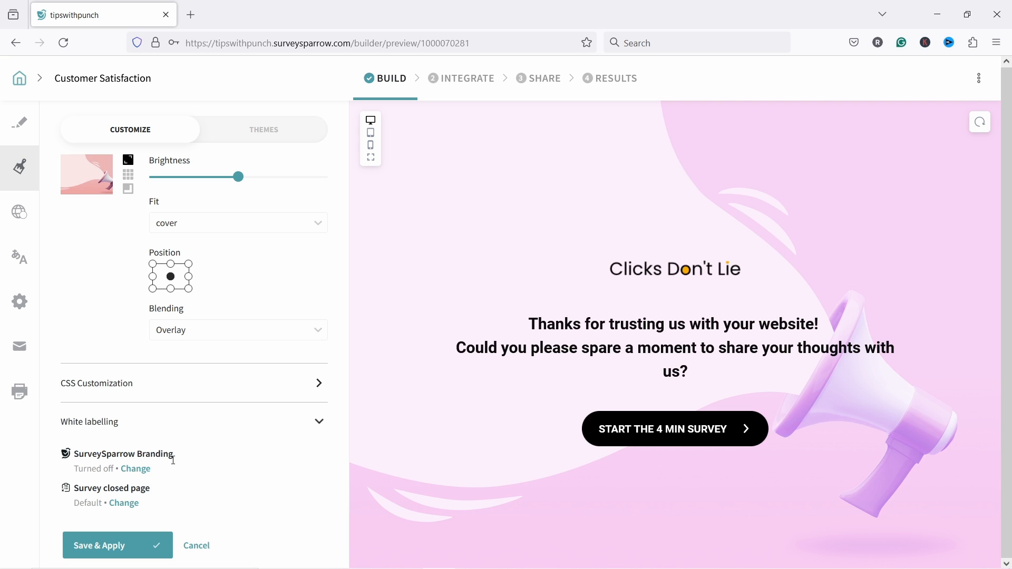
Save and apply the theme, check the Expressions and Variables tabs, then open Languages
{"action": "left_click", "coordinate": [108, 546]}
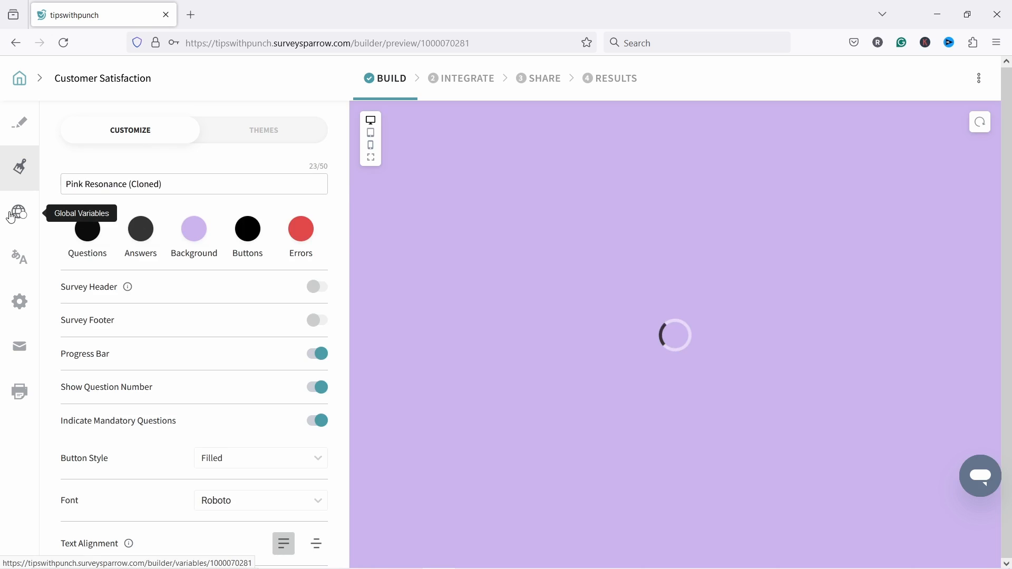
{"action": "left_click", "coordinate": [10, 217]}
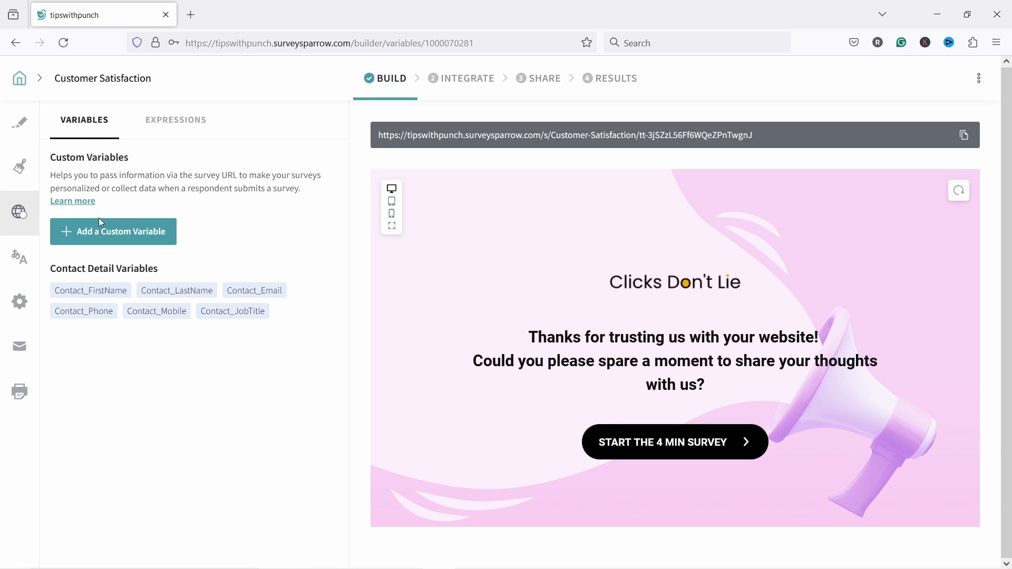
{"action": "left_click", "coordinate": [169, 131]}
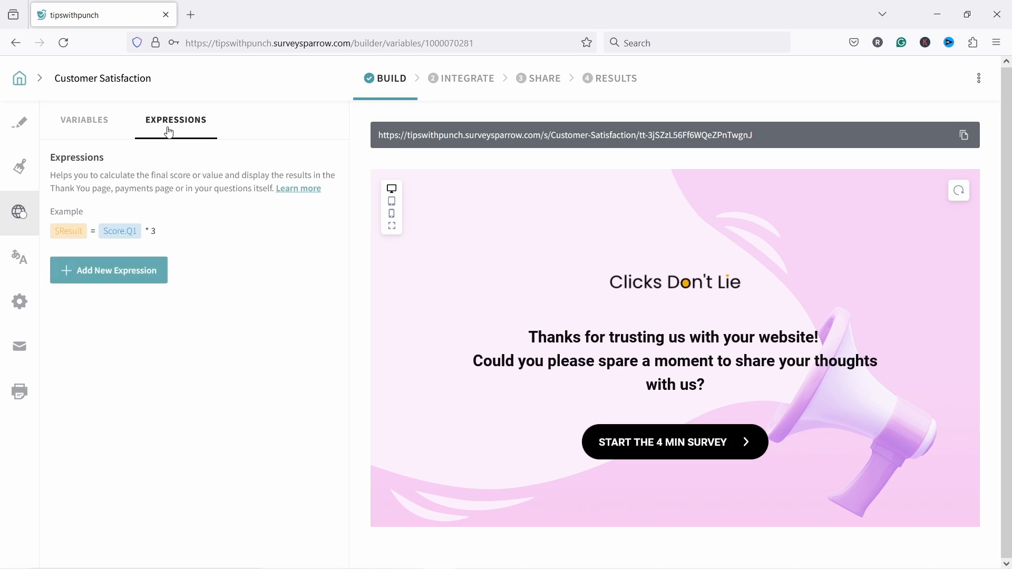
{"action": "left_click", "coordinate": [108, 126]}
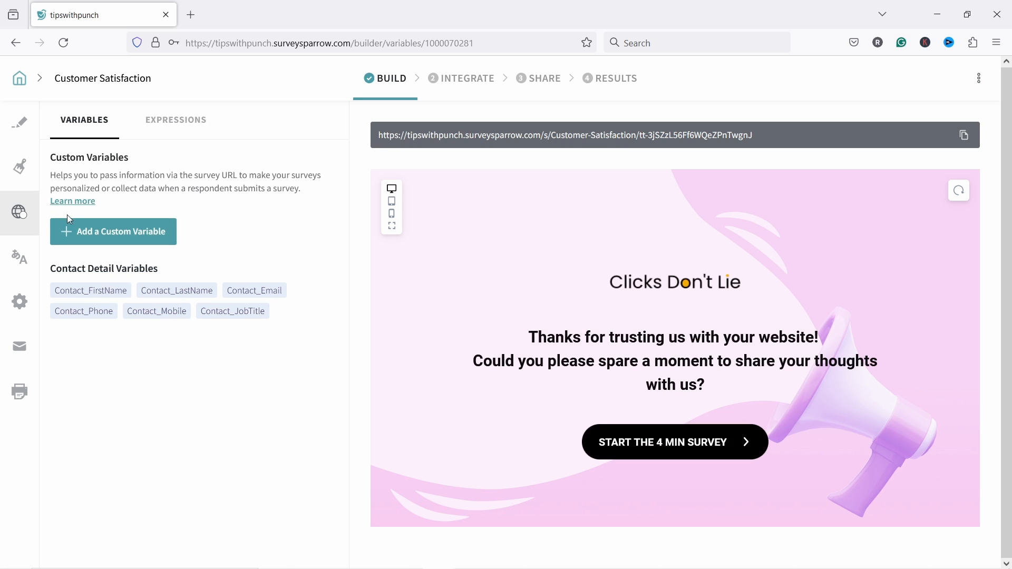
{"action": "left_click", "coordinate": [19, 258]}
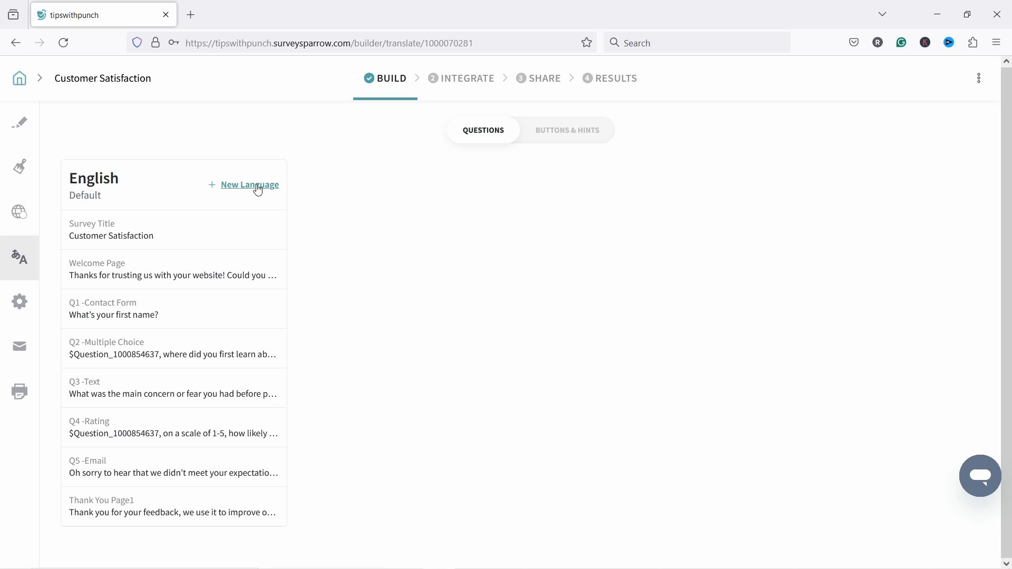
Add Spanish as a new language, auto-translated with Google Translate
{"action": "left_click", "coordinate": [240, 189]}
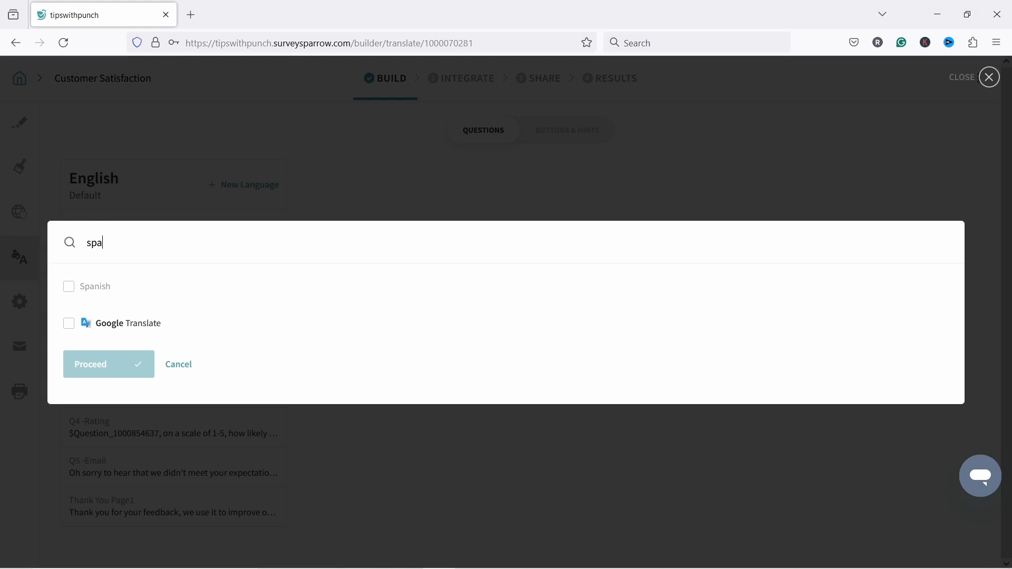
{"action": "type", "text": "spansi"}
{"action": "left_click", "coordinate": [72, 291]}
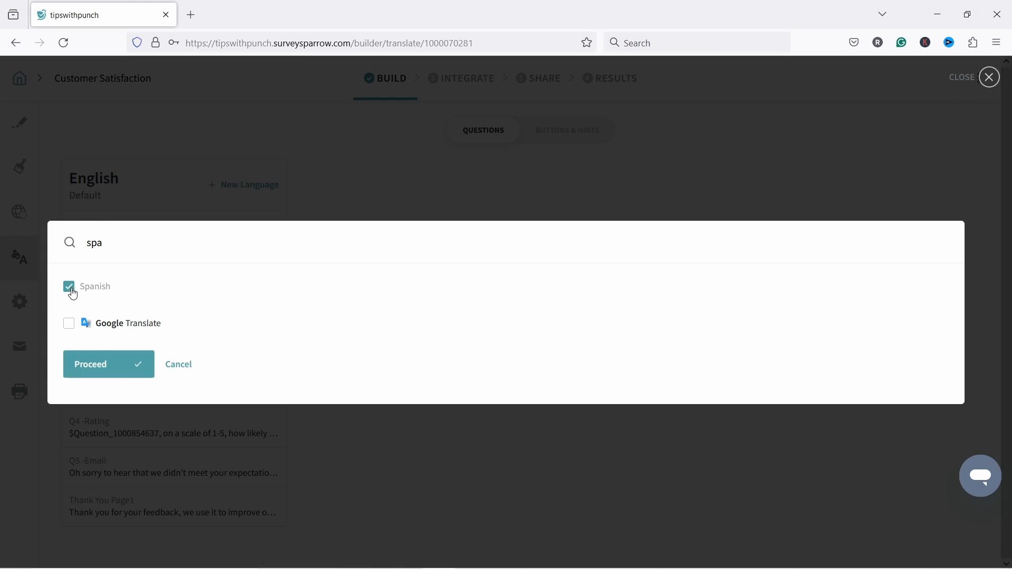
{"action": "left_click", "coordinate": [69, 325]}
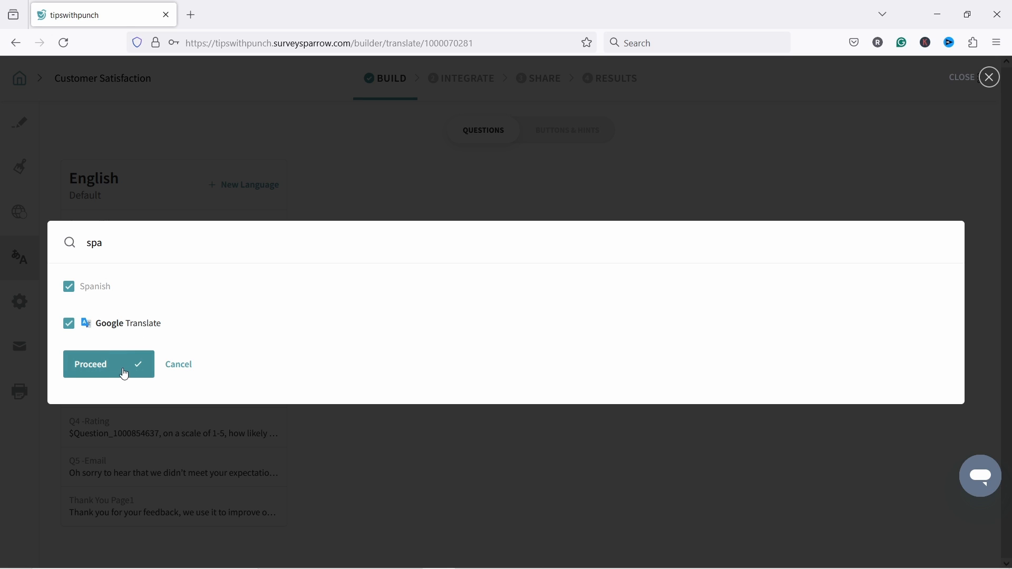
{"action": "left_click", "coordinate": [105, 372]}
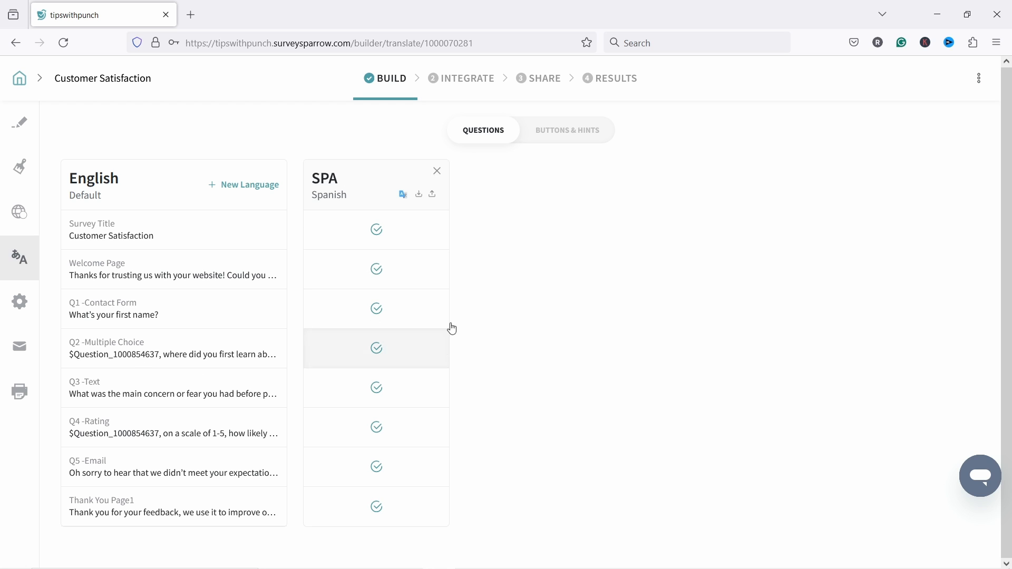
Review the Spanish title, Welcome Page, Q1 and Q2 translations, save, and return to the overview
{"action": "left_click", "coordinate": [379, 233]}
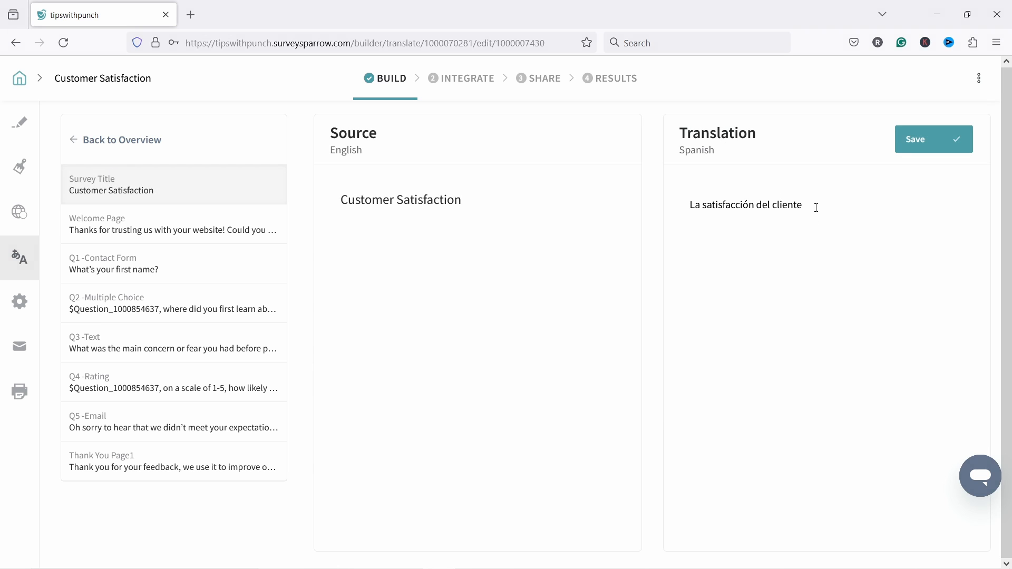
{"action": "left_click_drag", "start_coordinate": [835, 209], "coordinate": [683, 208]}
{"action": "left_click", "coordinate": [743, 219]}
{"action": "left_click", "coordinate": [226, 232]}
{"action": "left_click", "coordinate": [206, 270]}
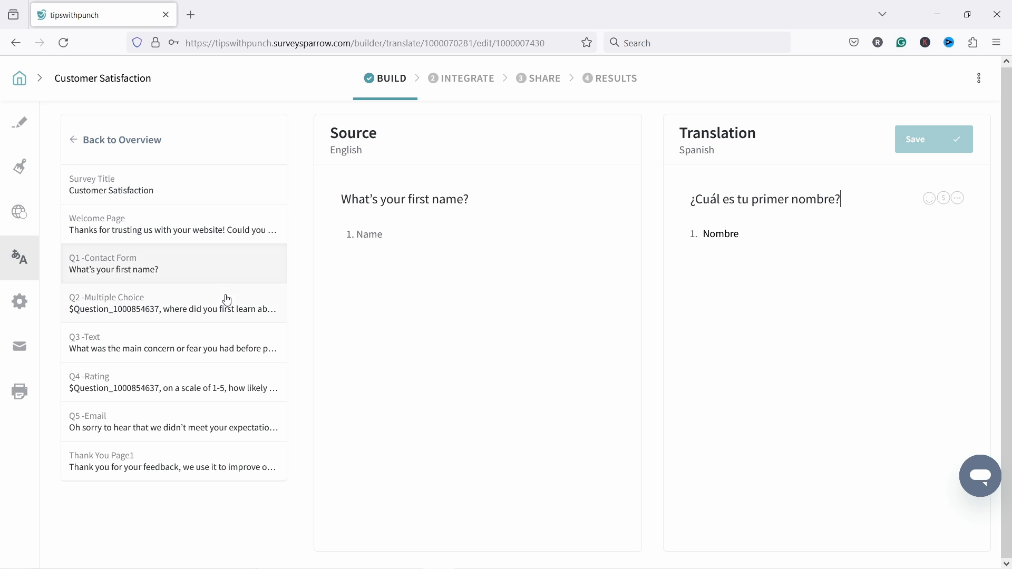
{"action": "left_click", "coordinate": [196, 305]}
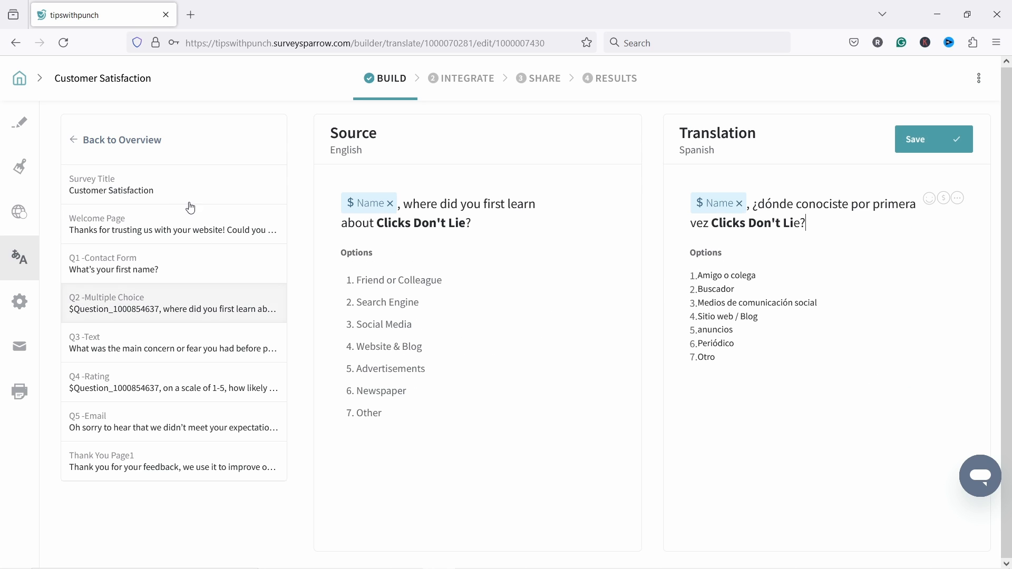
{"action": "left_click", "coordinate": [166, 208]}
{"action": "left_click", "coordinate": [938, 140]}
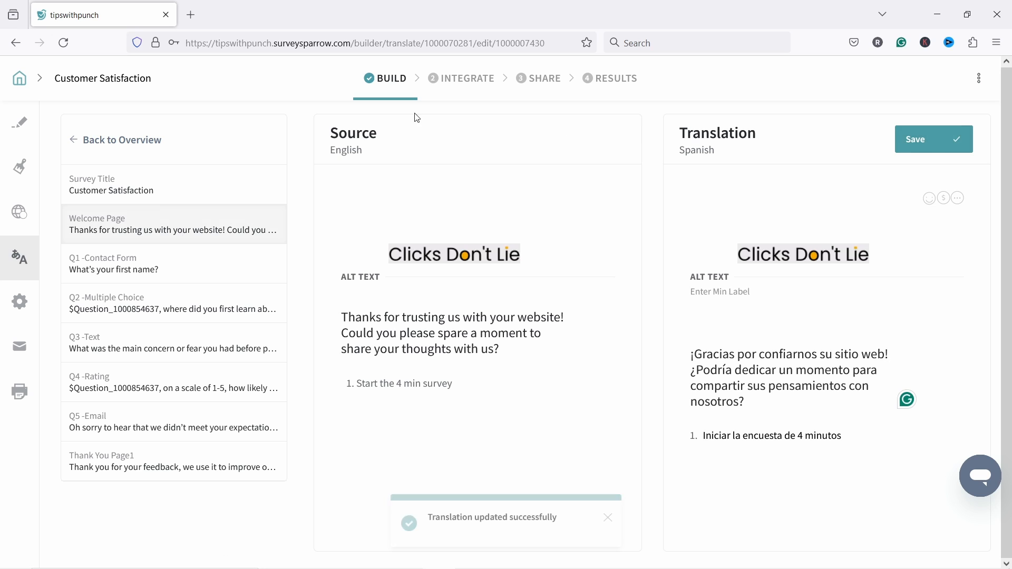
{"action": "left_click", "coordinate": [77, 141]}
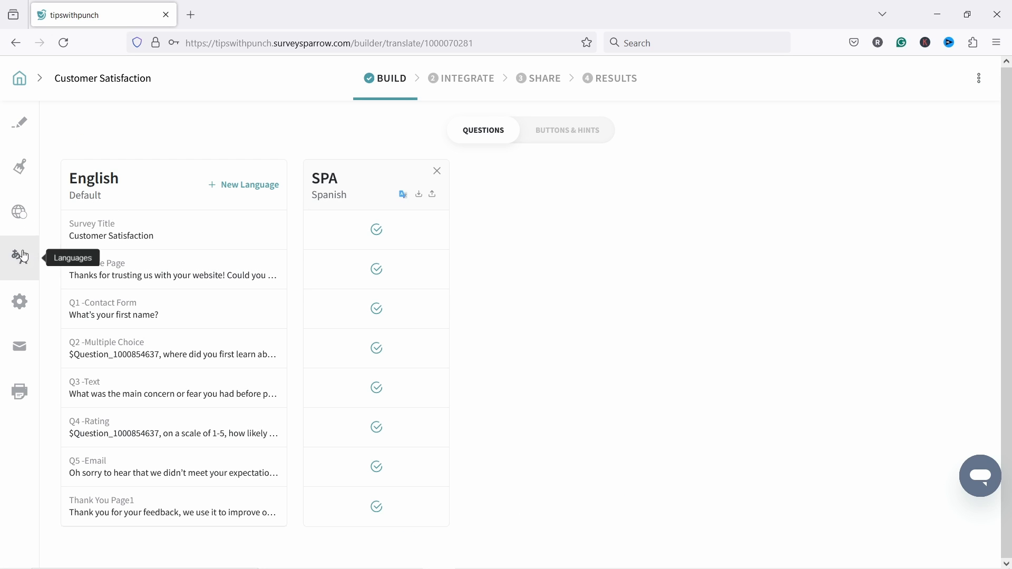
Preview the welcome page in the builder and confirm its language menu offers English and Spanish
{"action": "left_click", "coordinate": [19, 123]}
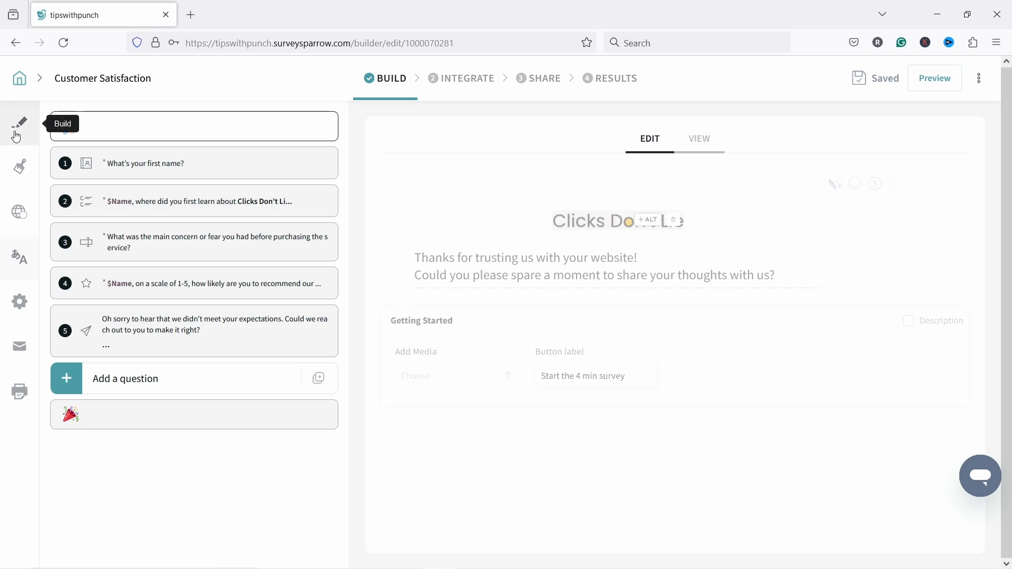
{"action": "left_click", "coordinate": [707, 144]}
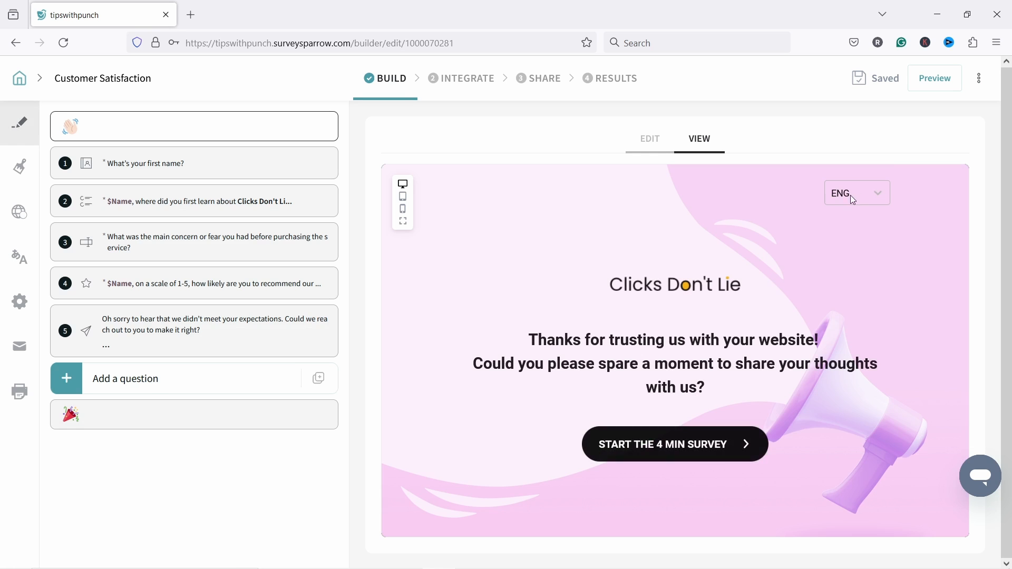
{"action": "left_click", "coordinate": [853, 198]}
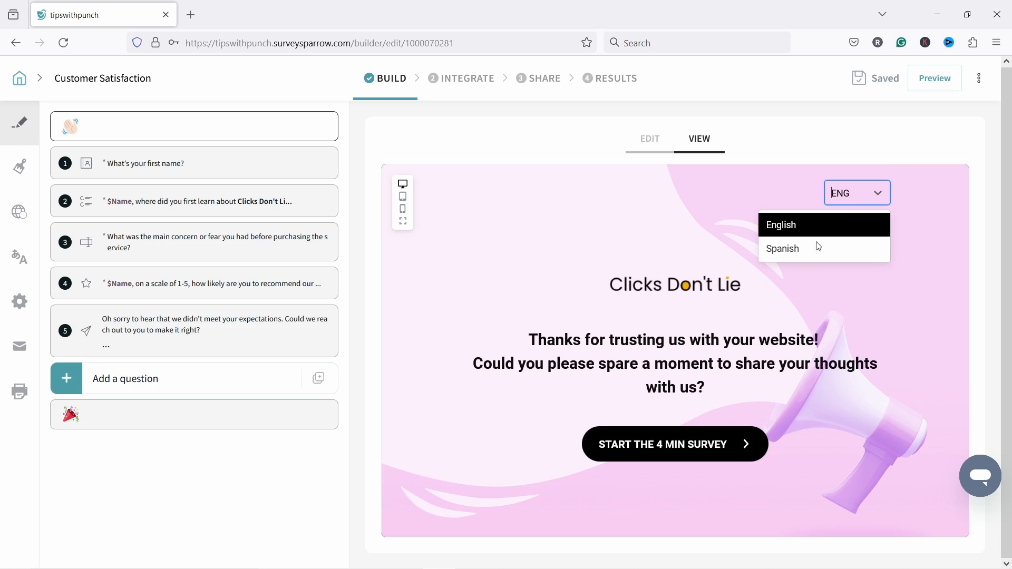
{"action": "left_click", "coordinate": [796, 203]}
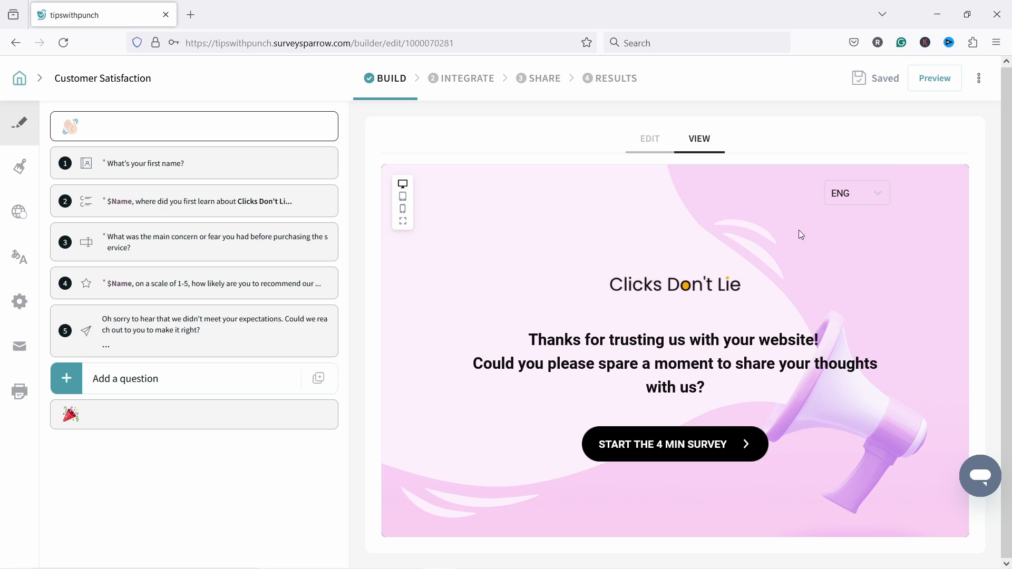
{"action": "left_click", "coordinate": [21, 304]}
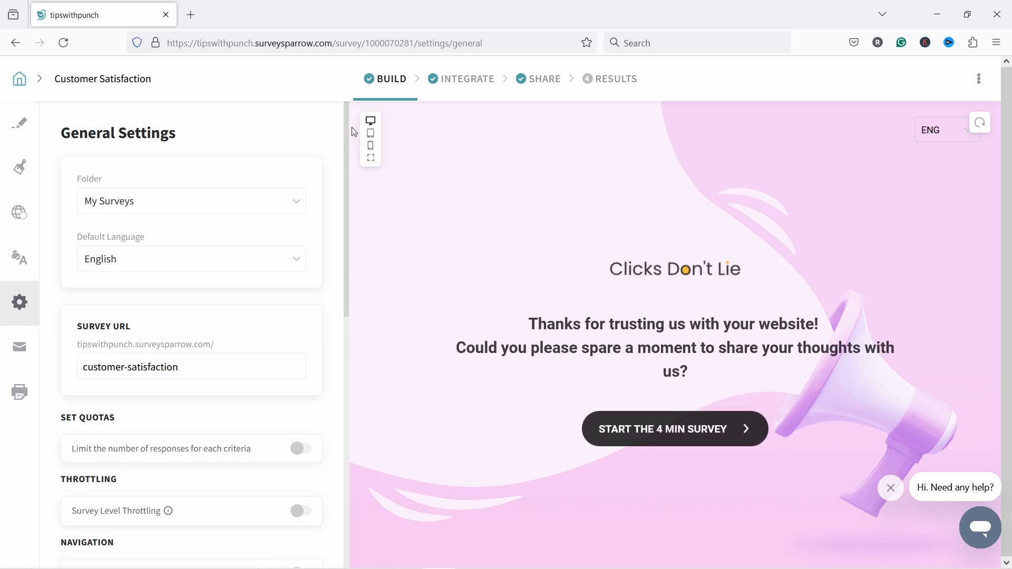
Scroll through General Settings, then go to the Email Notifications page
{"action": "left_click_drag", "start_coordinate": [346, 135], "coordinate": [335, 394]}
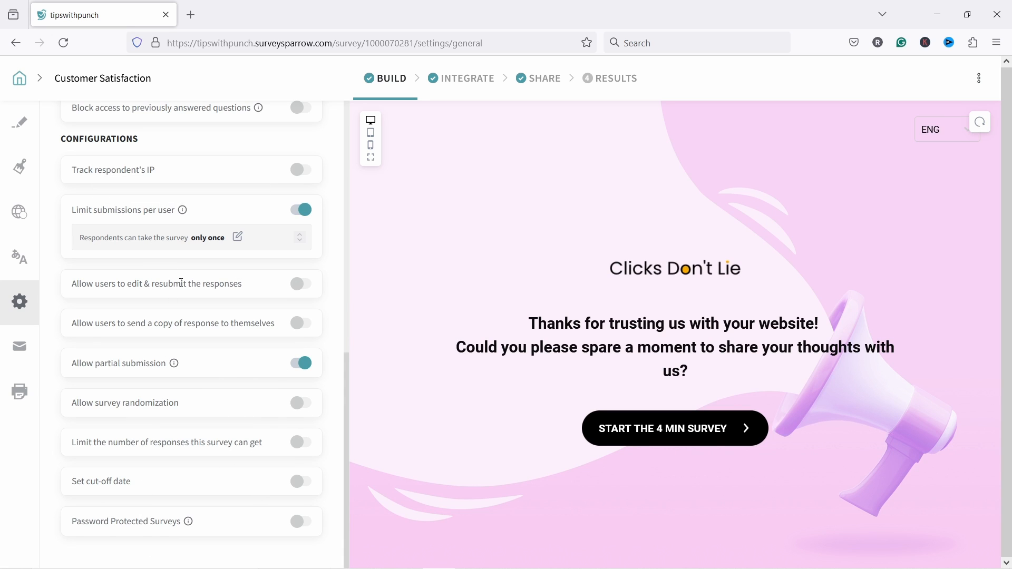
{"action": "left_click", "coordinate": [15, 344]}
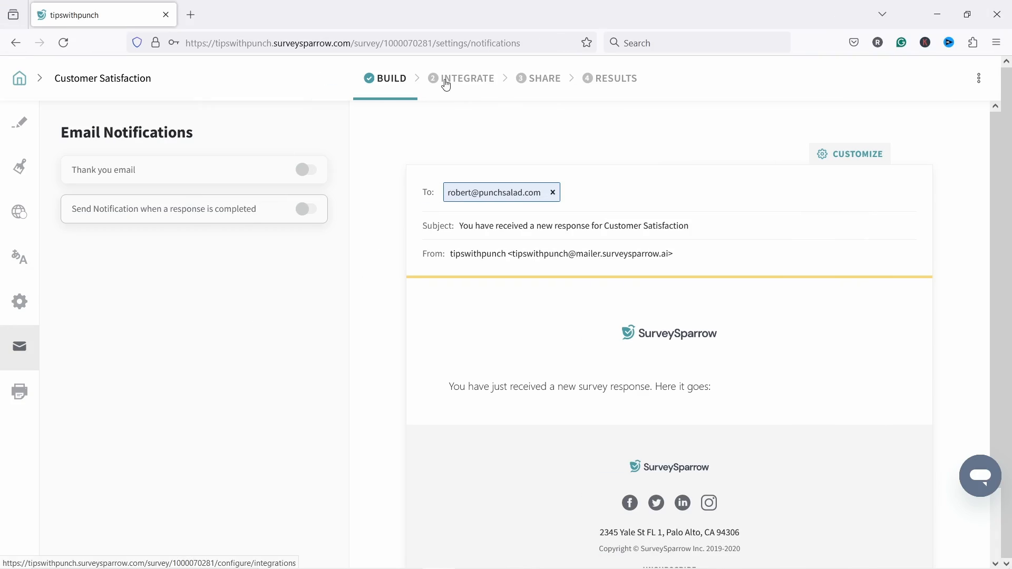
Browse the integrations, search 'zap' to find Zapier, then go to the Workflows page
{"action": "left_click", "coordinate": [446, 80]}
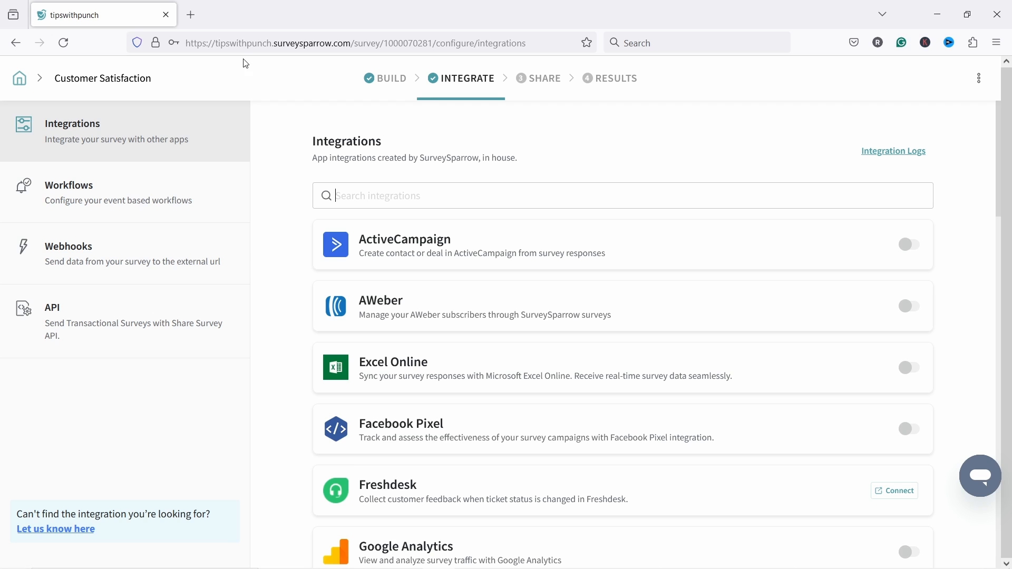
{"action": "scroll", "coordinate": [997, 178], "scroll_direction": "down", "scroll_amount": 1}
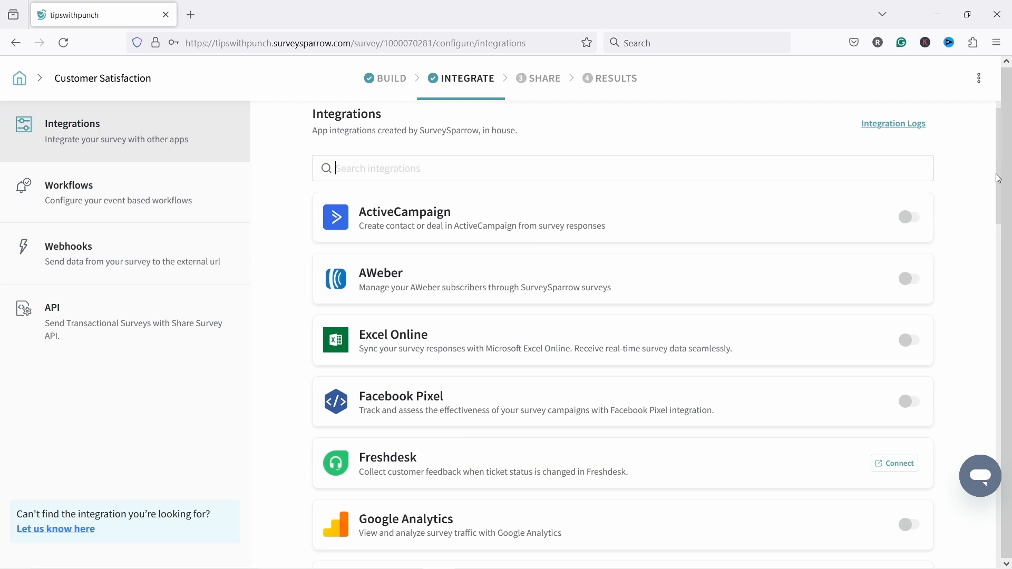
{"action": "left_click", "coordinate": [318, 172]}
{"action": "scroll", "coordinate": [452, 280], "scroll_direction": "down", "scroll_amount": 5}
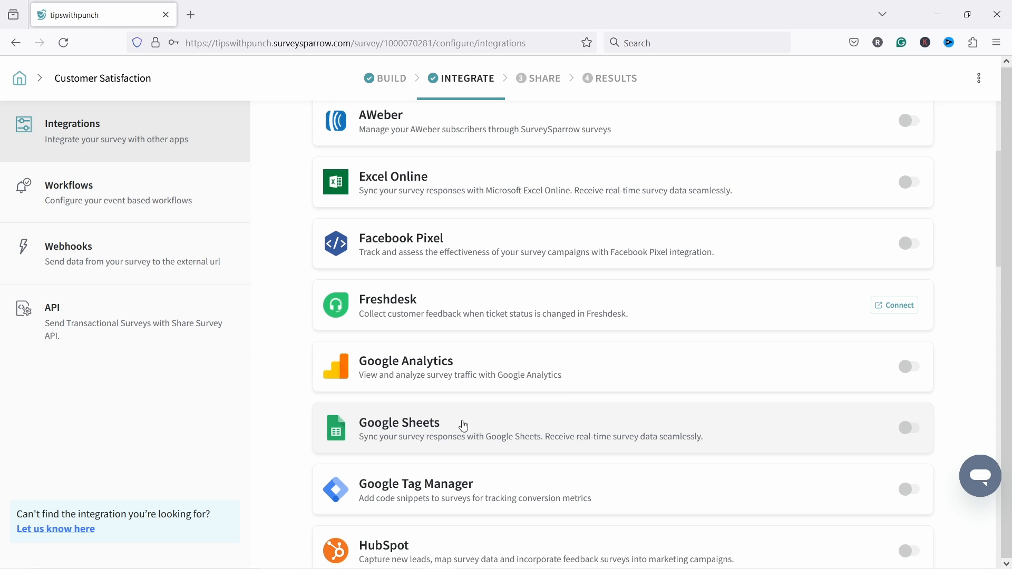
{"action": "scroll", "coordinate": [434, 421], "scroll_direction": "down", "scroll_amount": 9}
{"action": "scroll", "coordinate": [499, 474], "scroll_direction": "down", "scroll_amount": 4}
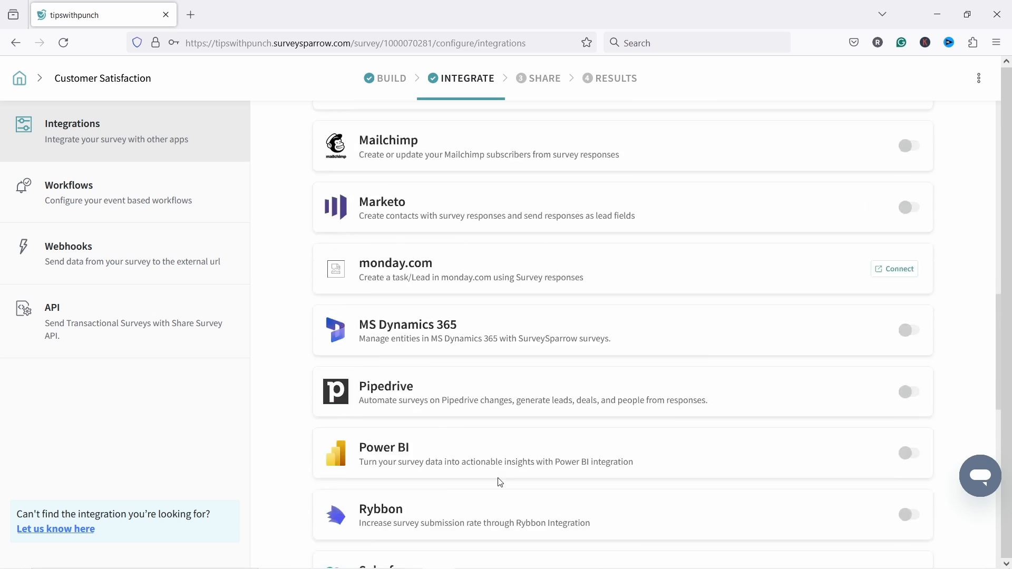
{"action": "scroll", "coordinate": [545, 409], "scroll_direction": "up", "scroll_amount": 15}
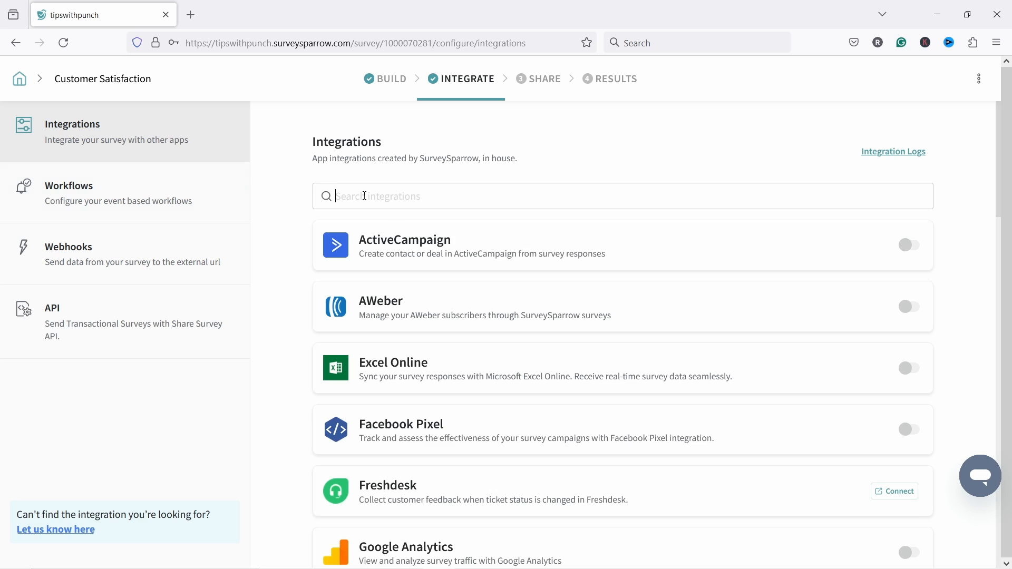
{"action": "type", "text": "zapier"}
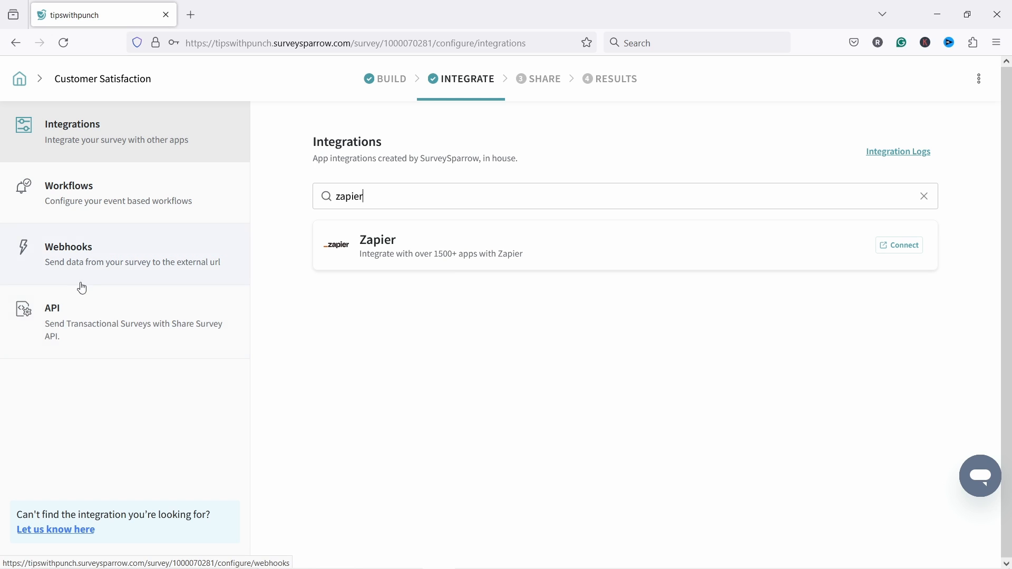
{"action": "left_click", "coordinate": [71, 196]}
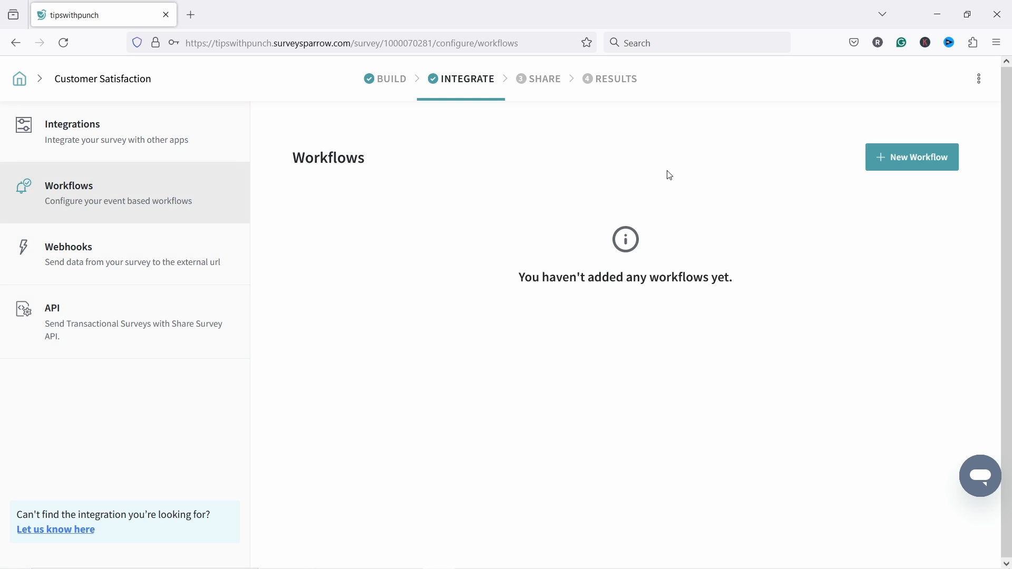
Start a new workflow and reuse its name 'Bad review' as the description
{"action": "left_click", "coordinate": [904, 163]}
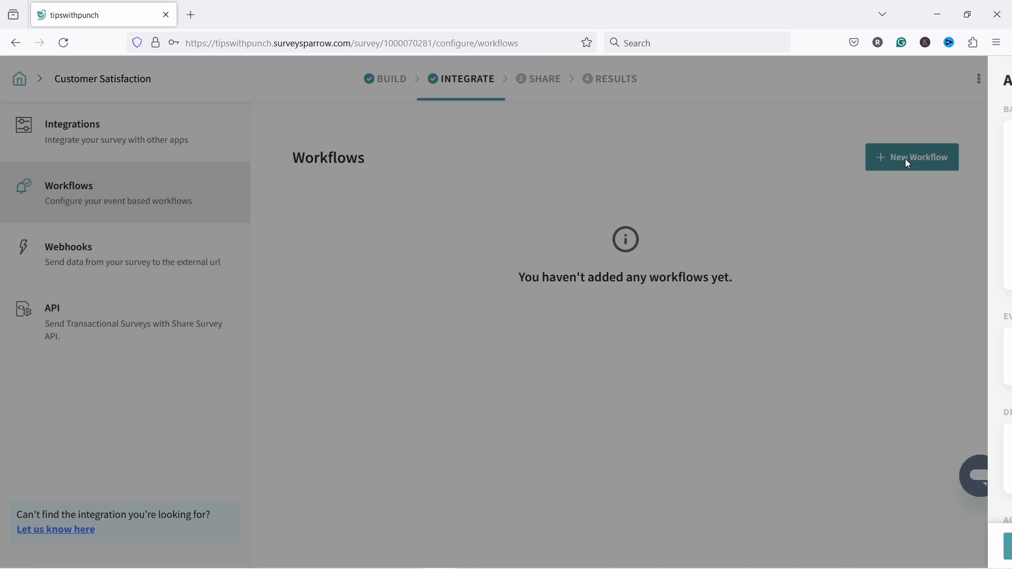
{"action": "left_click", "coordinate": [625, 166]}
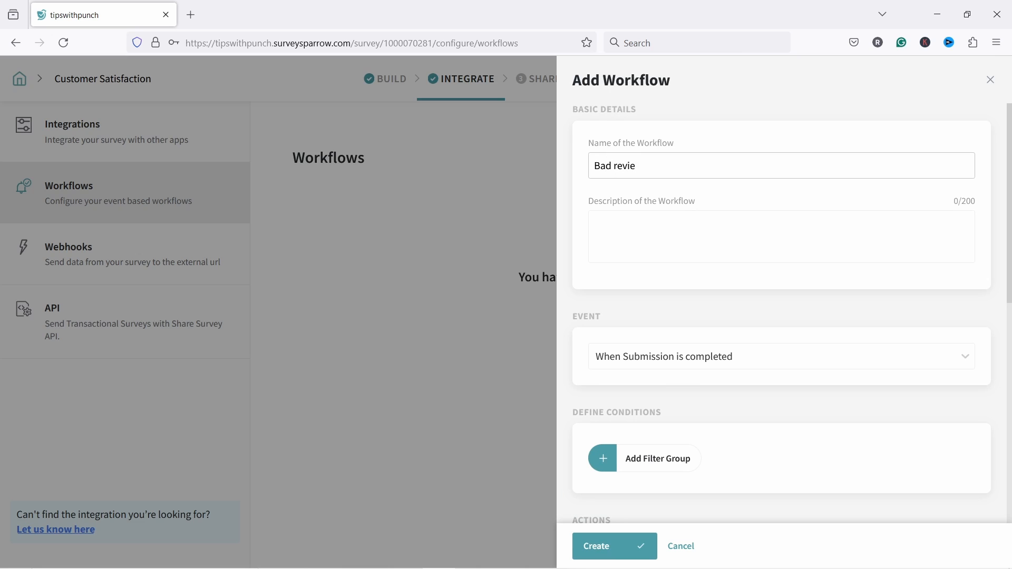
{"action": "key", "text": "ctrl+a"}
{"action": "key", "text": "ctrl+c"}
{"action": "left_click", "coordinate": [623, 228]}
{"action": "key", "text": "ctrl+v"}
{"action": "scroll", "coordinate": [649, 205], "scroll_direction": "down", "scroll_amount": 1}
{"action": "scroll", "coordinate": [649, 205], "scroll_direction": "down", "scroll_amount": 3}
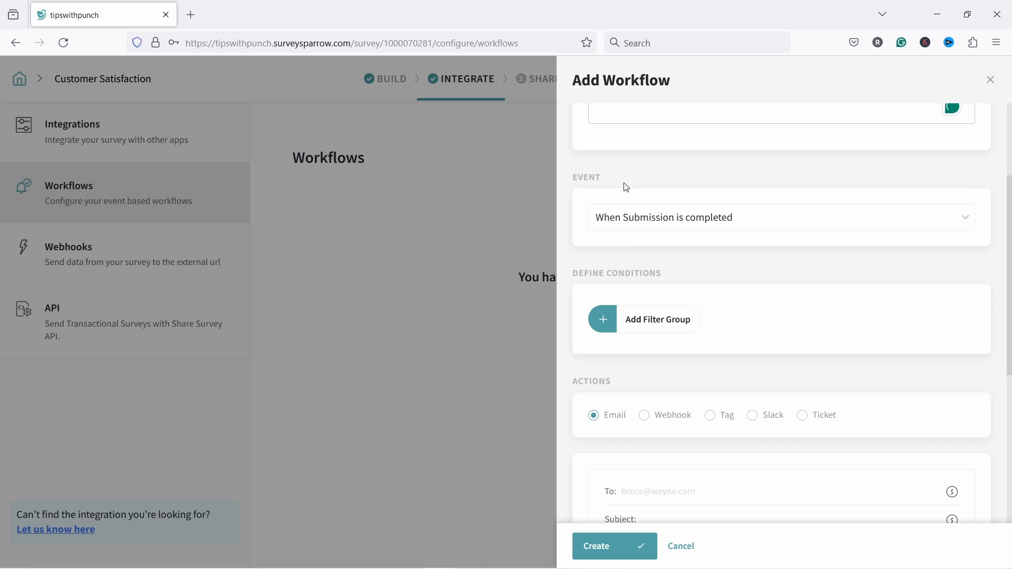
Trigger on completed submissions and add a Question And Answer filter on the 1–5 recommendation question
{"action": "left_click", "coordinate": [630, 222]}
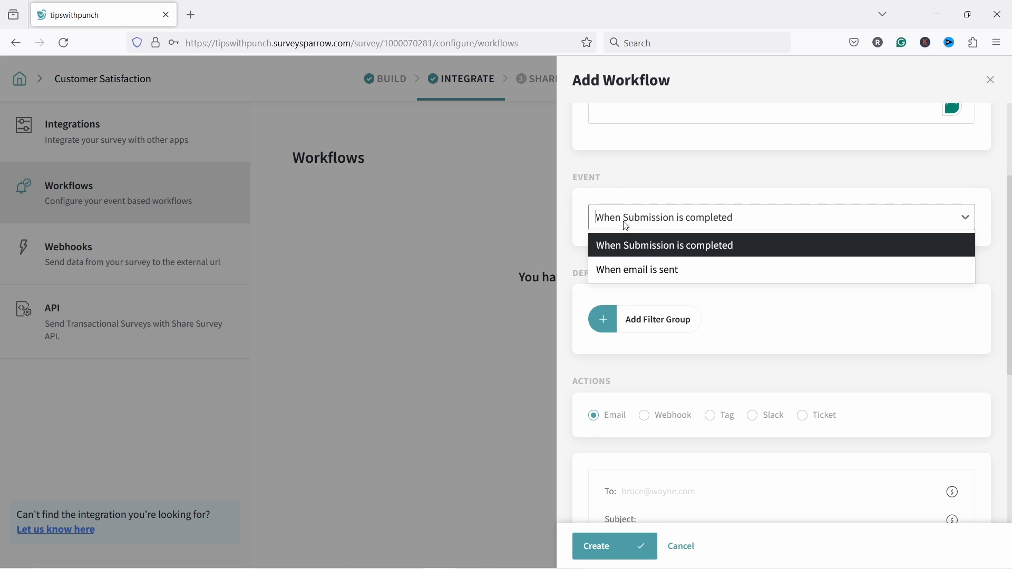
{"action": "left_click", "coordinate": [675, 247]}
{"action": "scroll", "coordinate": [642, 197], "scroll_direction": "down", "scroll_amount": 3}
{"action": "left_click", "coordinate": [642, 184]}
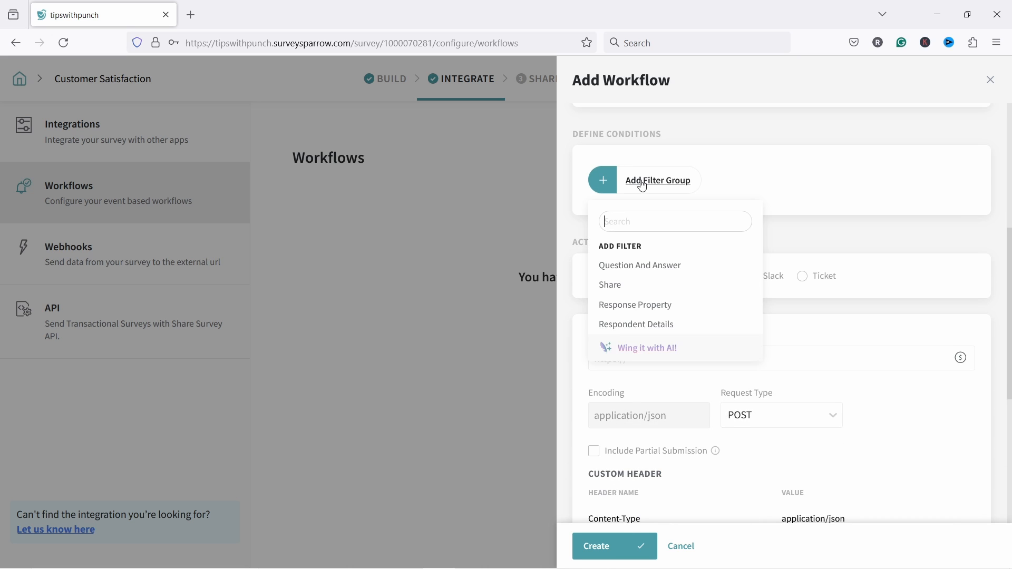
{"action": "left_click", "coordinate": [633, 267]}
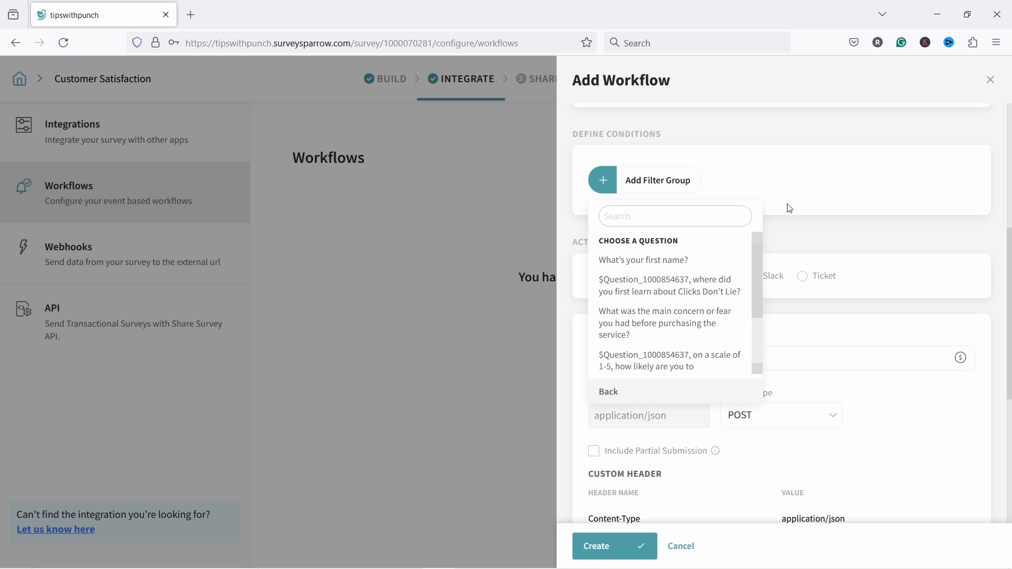
{"action": "scroll", "coordinate": [677, 263], "scroll_direction": "down", "scroll_amount": 2}
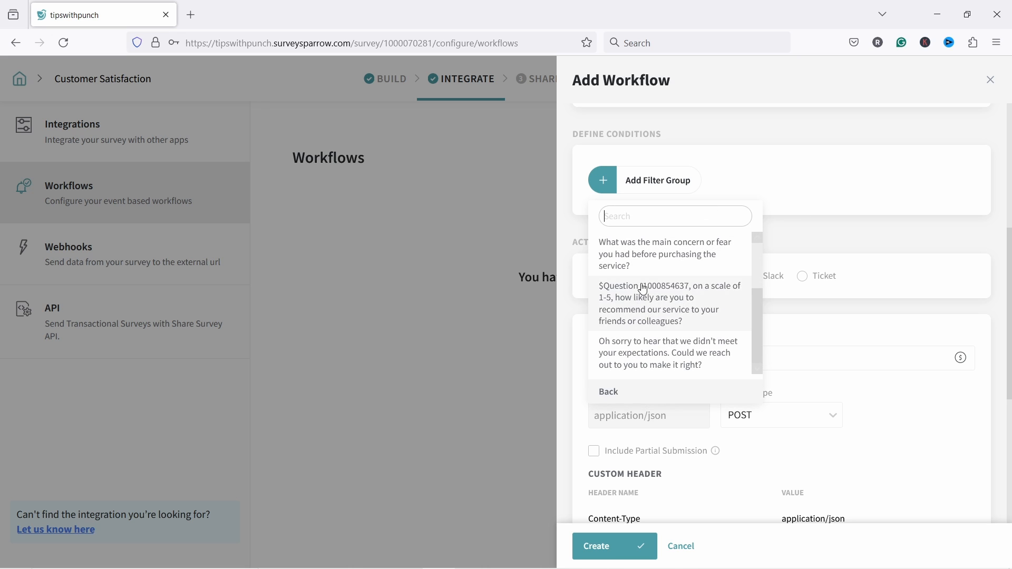
{"action": "scroll", "coordinate": [676, 264], "scroll_direction": "up", "scroll_amount": 2}
{"action": "scroll", "coordinate": [662, 295], "scroll_direction": "down", "scroll_amount": 2}
{"action": "left_click", "coordinate": [622, 308]}
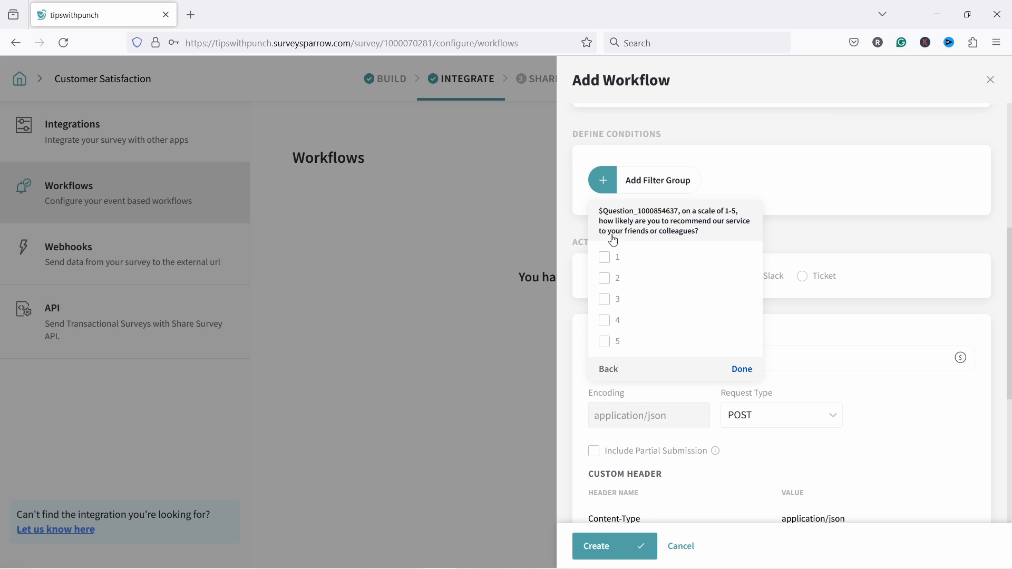
Limit the condition to recommendation ratings 1, 2 and 3
{"action": "left_click", "coordinate": [605, 257]}
{"action": "left_click", "coordinate": [605, 278]}
{"action": "left_click", "coordinate": [605, 300]}
{"action": "left_click", "coordinate": [741, 369]}
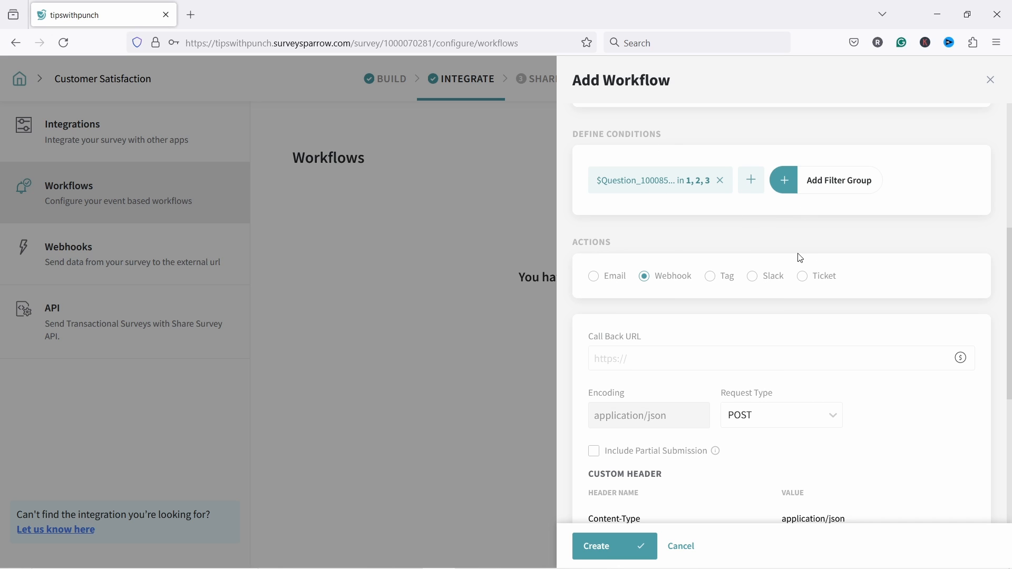
Compare the Webhook, Tag and Ticket action types, then settle on Email as the action
{"action": "scroll", "coordinate": [665, 210], "scroll_direction": "down", "scroll_amount": 2}
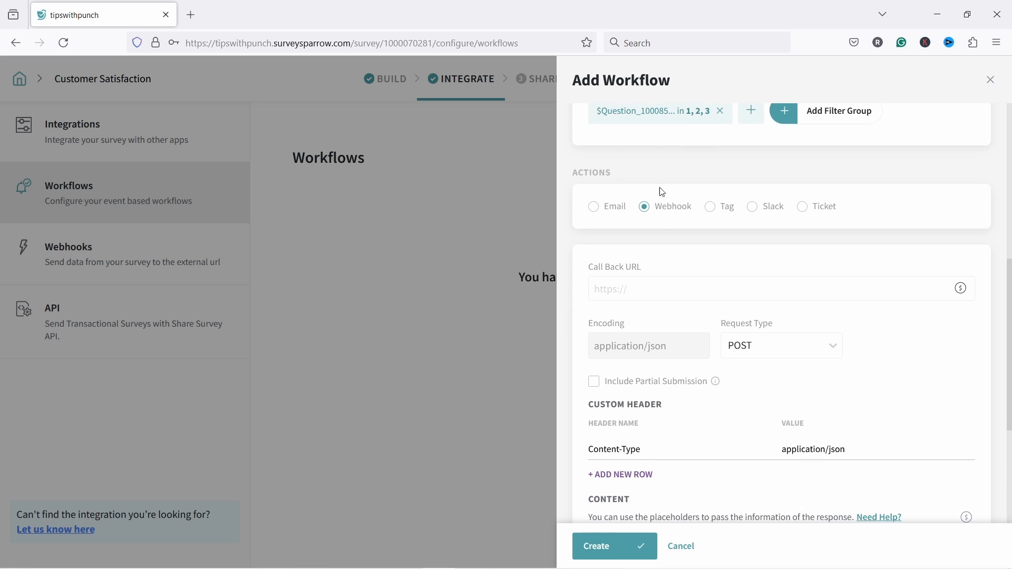
{"action": "left_click", "coordinate": [594, 207]}
{"action": "left_click", "coordinate": [652, 230]}
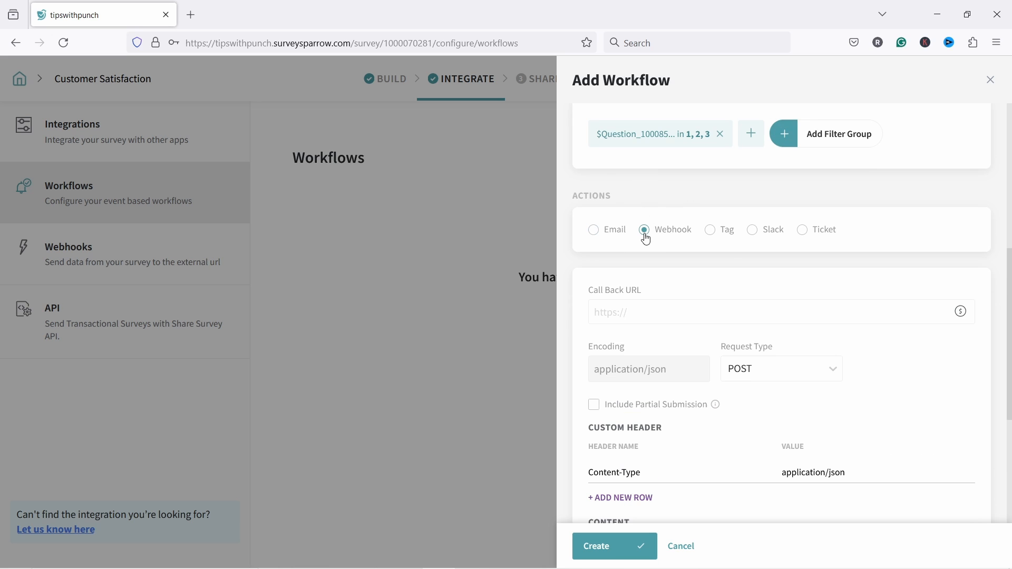
{"action": "left_click", "coordinate": [711, 231]}
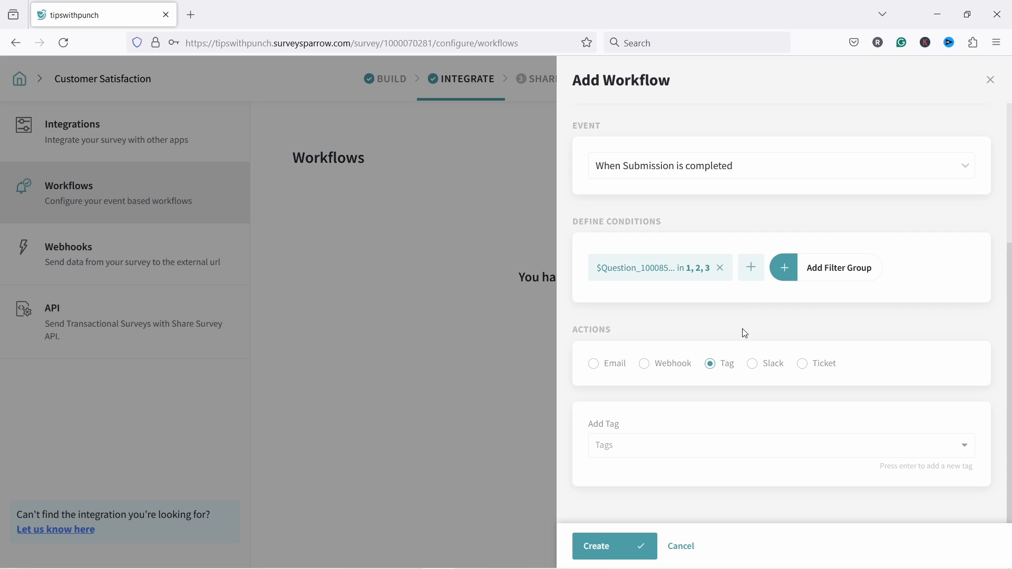
{"action": "left_click", "coordinate": [803, 366]}
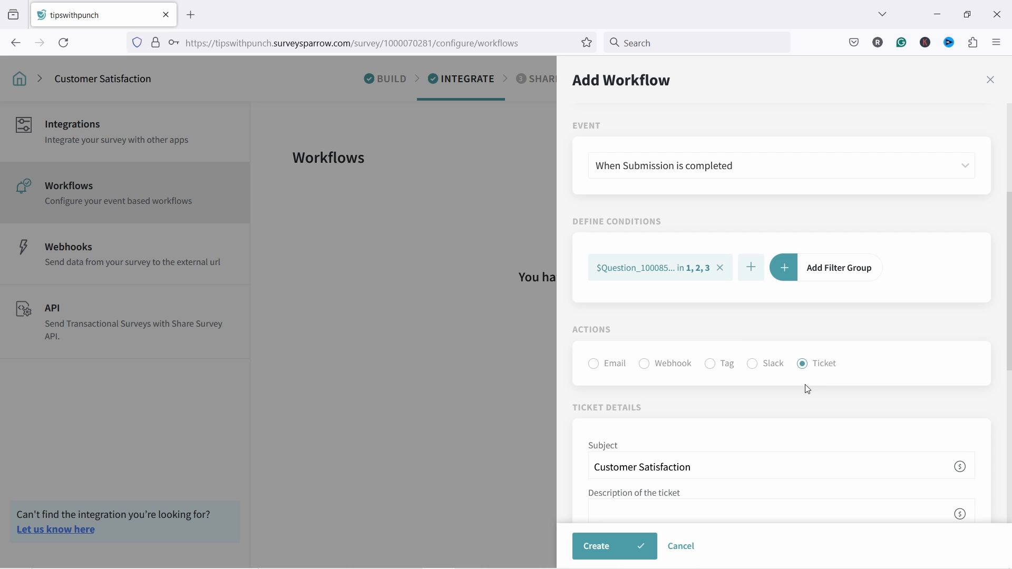
{"action": "left_click", "coordinate": [594, 364]}
{"action": "scroll", "coordinate": [683, 211], "scroll_direction": "down", "scroll_amount": 3}
{"action": "scroll", "coordinate": [682, 195], "scroll_direction": "down", "scroll_amount": 2}
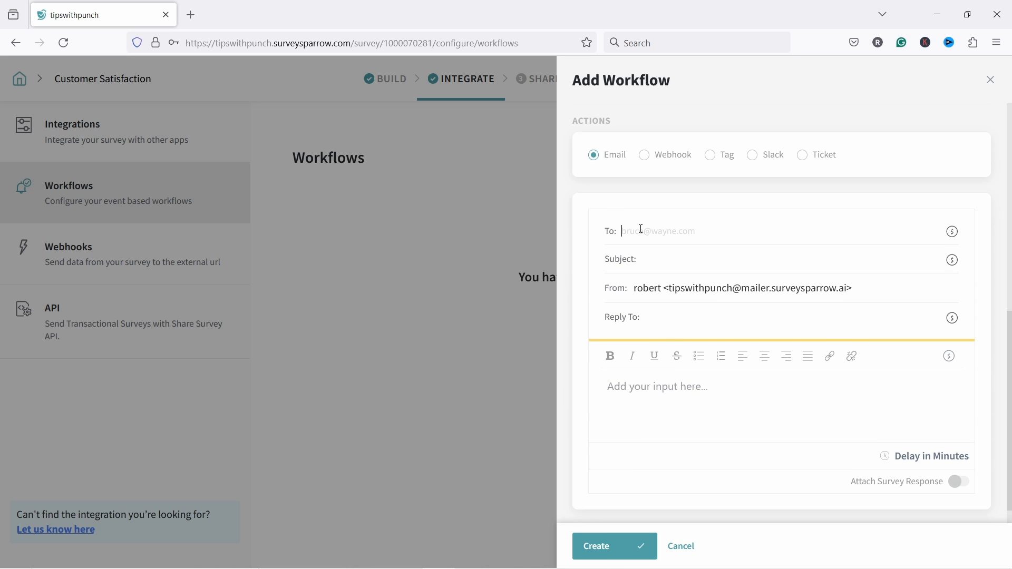
{"action": "left_click", "coordinate": [953, 230]}
{"action": "scroll", "coordinate": [876, 297], "scroll_direction": "down", "scroll_amount": 5}
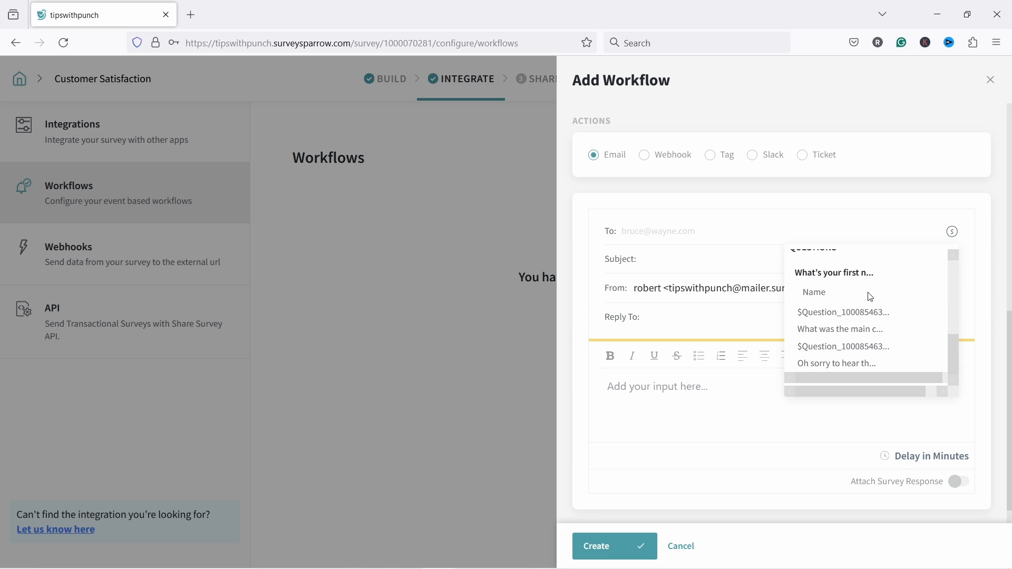
{"action": "scroll", "coordinate": [864, 296], "scroll_direction": "down", "scroll_amount": 1}
{"action": "left_click", "coordinate": [843, 348]}
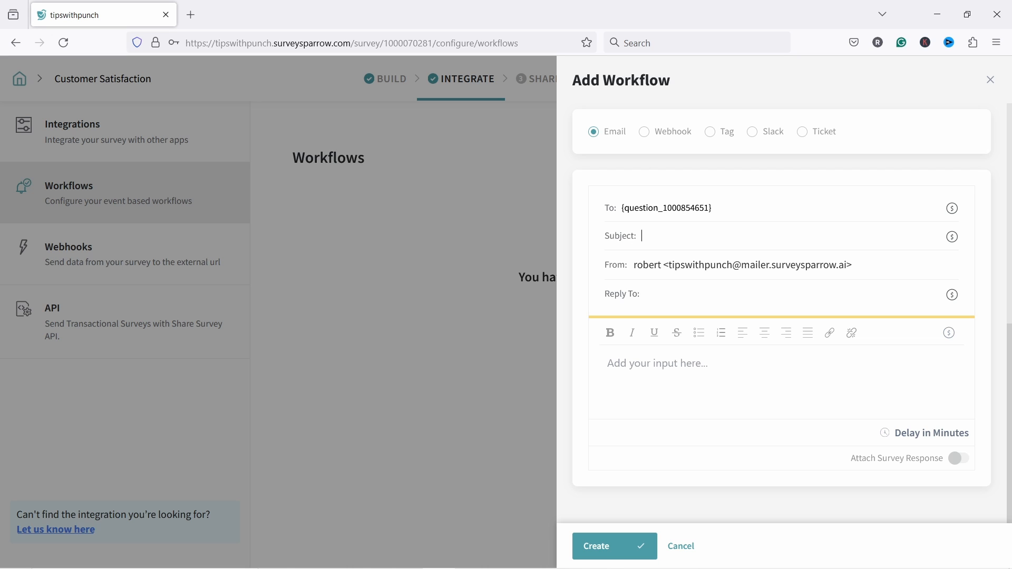
Set the subject to '{contact.firstName}, sorry to hear about your bad experience with YOURBRAND'
{"action": "key", "text": "ctrl+v"}
{"action": "left_click_drag", "start_coordinate": [672, 237], "coordinate": [641, 235]}
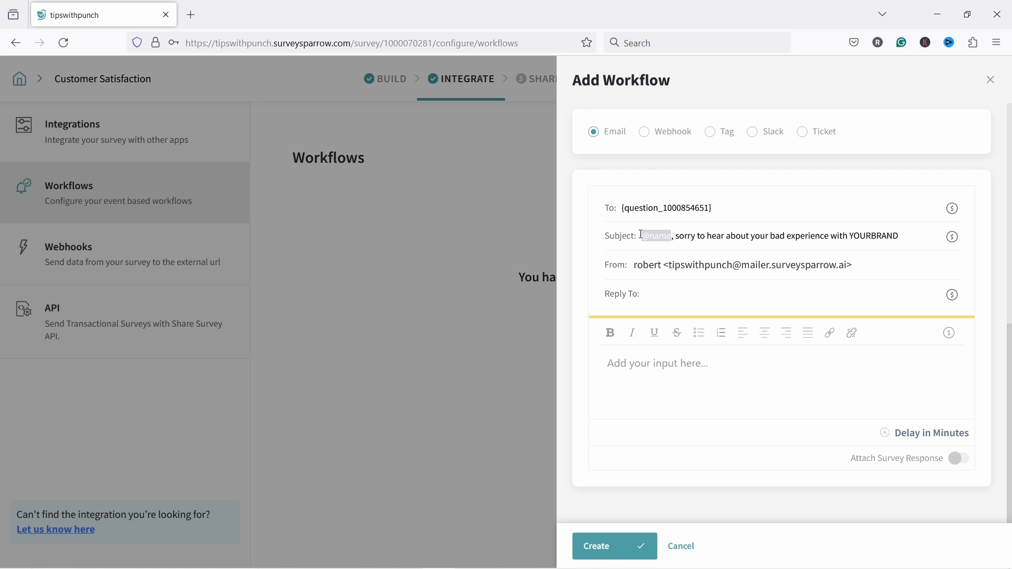
{"action": "key", "text": "BackSpace"}
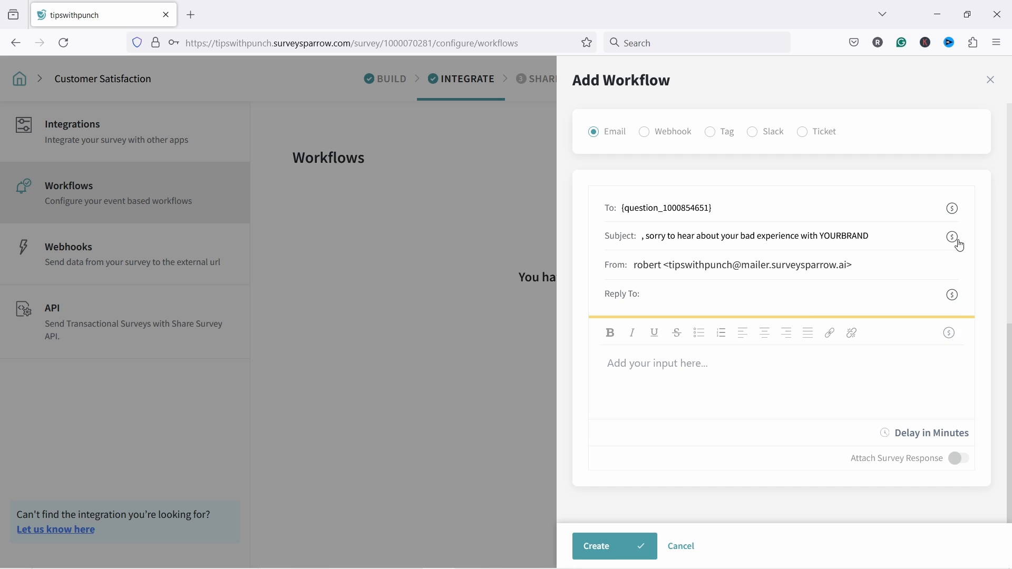
{"action": "left_click", "coordinate": [951, 236]}
{"action": "scroll", "coordinate": [833, 353], "scroll_direction": "down", "scroll_amount": 3}
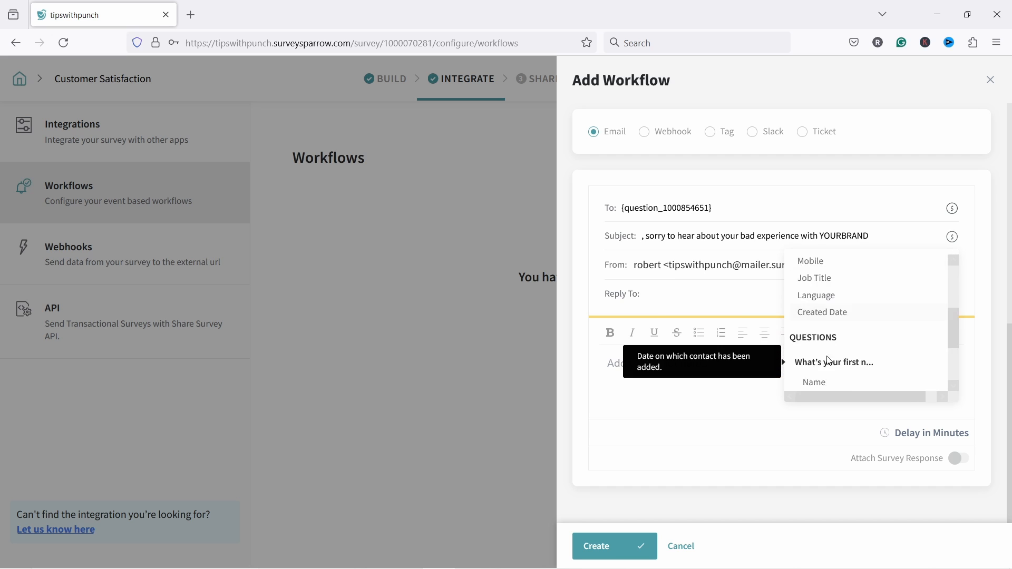
{"action": "left_click_drag", "start_coordinate": [955, 312], "coordinate": [953, 289]}
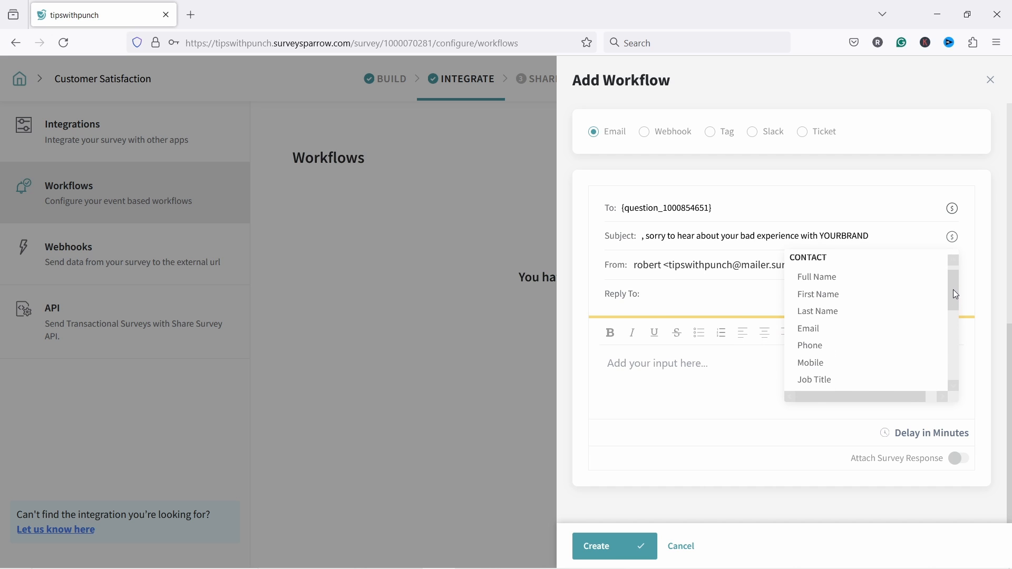
{"action": "left_click", "coordinate": [817, 305]}
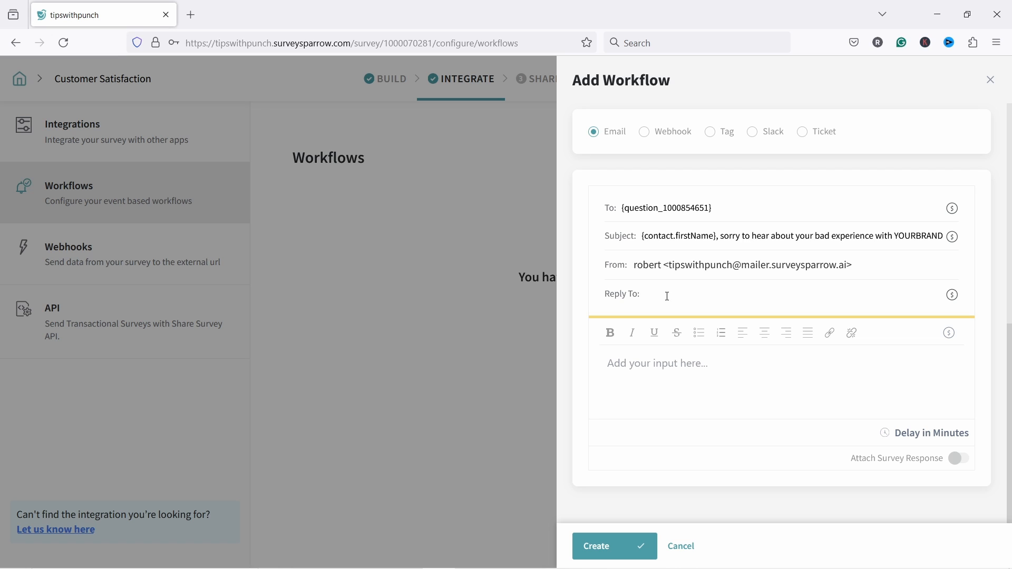
Fill in the support reply-to address, leaving the sender options unchanged
{"action": "left_click", "coordinate": [667, 297]}
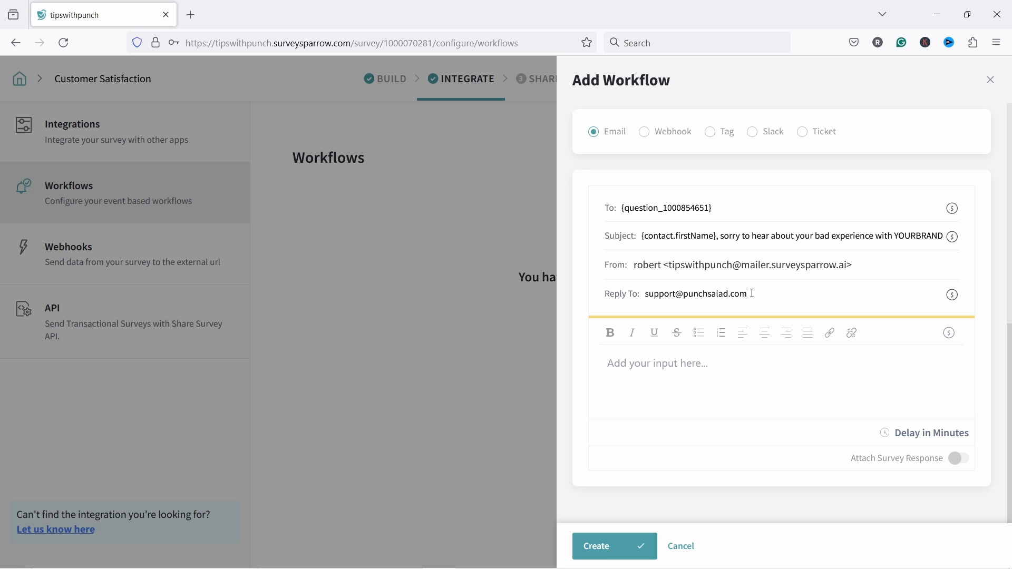
{"action": "left_click", "coordinate": [852, 267]}
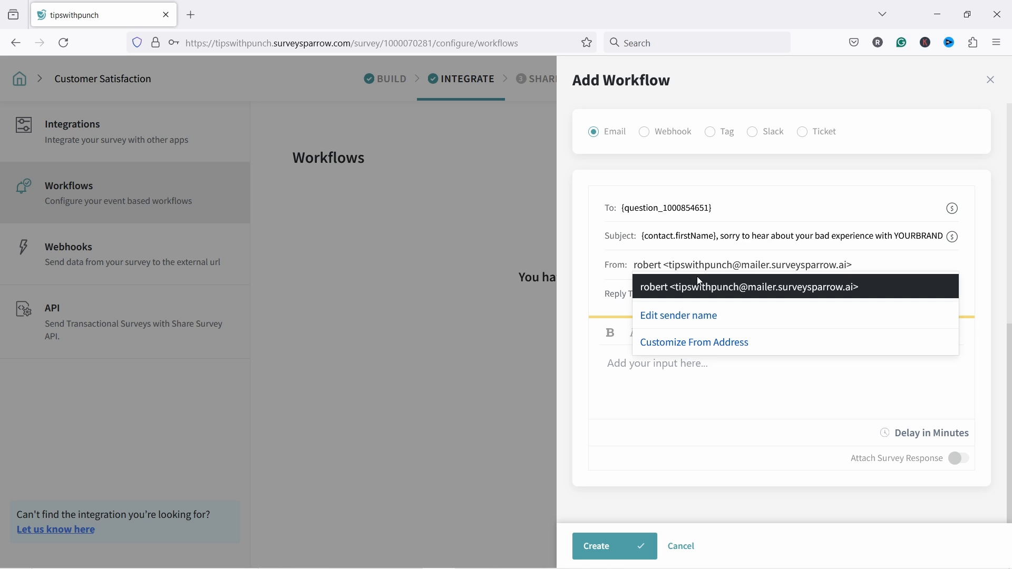
{"action": "left_click", "coordinate": [710, 266]}
{"action": "left_click", "coordinate": [709, 365]}
{"action": "left_click", "coordinate": [374, 568]}
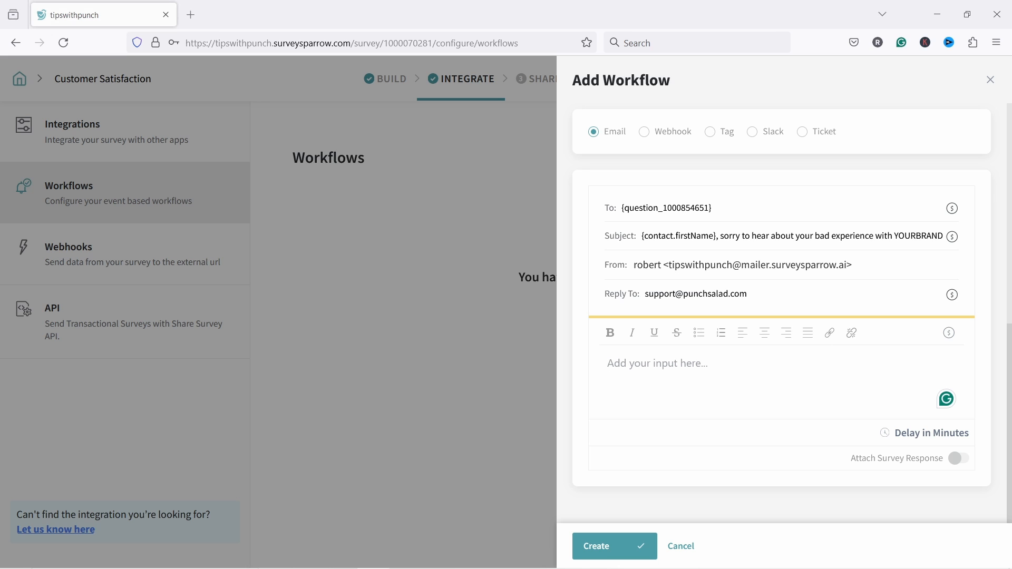
Paste the apology email body and correct the signature name
{"action": "key", "text": "ctrl+v"}
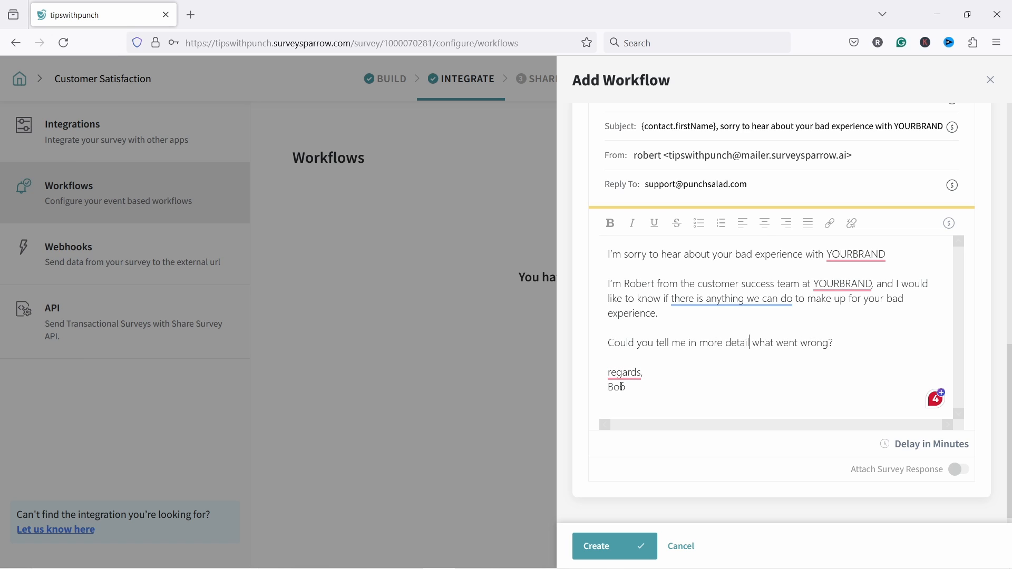
{"action": "left_click_drag", "start_coordinate": [627, 388], "coordinate": [607, 389]}
{"action": "type", "text": "Robert"}
Set the email delay in minutes to 1 and create the workflow
{"action": "left_click", "coordinate": [923, 444]}
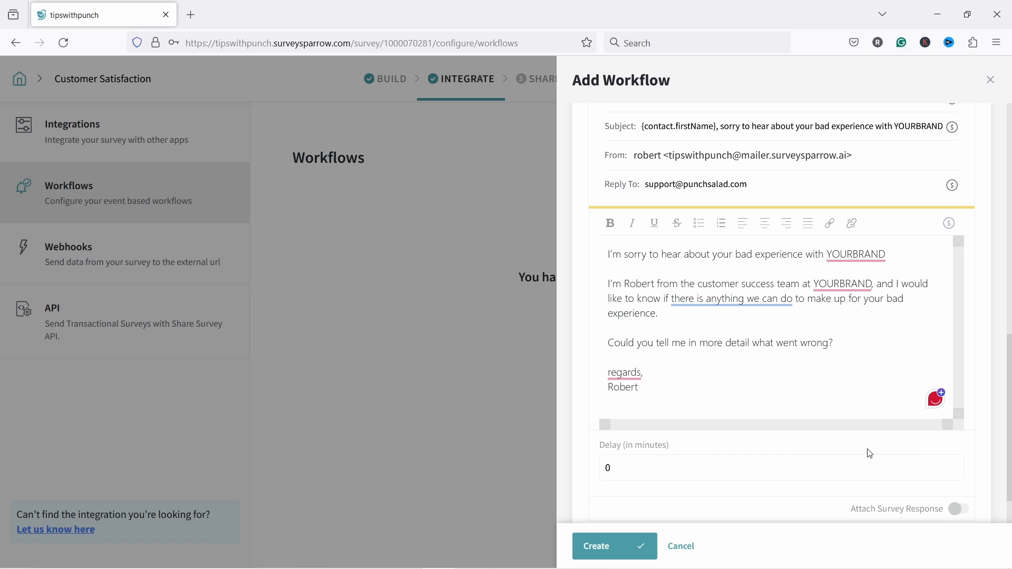
{"action": "scroll", "coordinate": [641, 407], "scroll_direction": "down", "scroll_amount": 1}
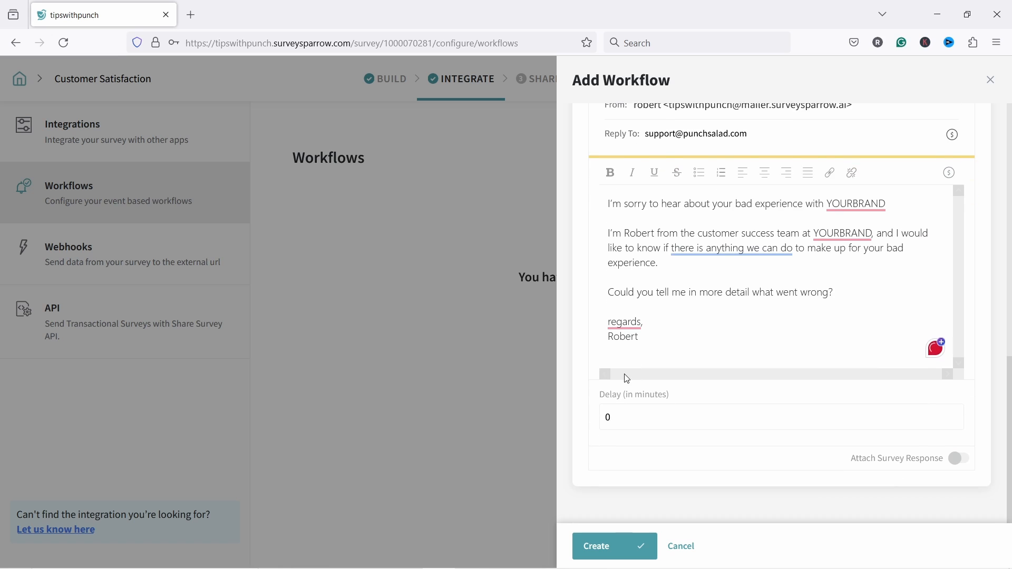
{"action": "left_click", "coordinate": [635, 428]}
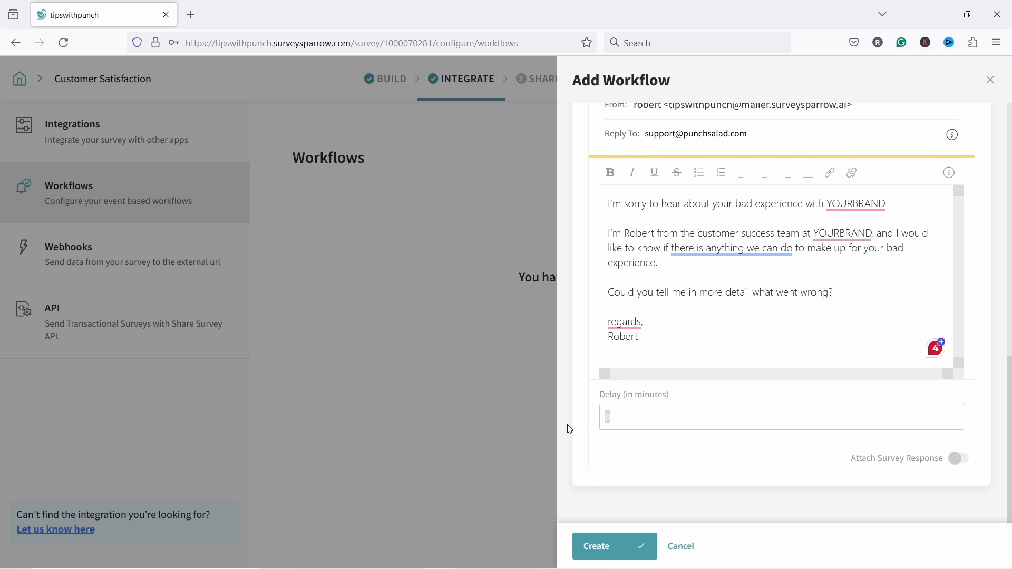
{"action": "type", "text": "11"}
{"action": "left_click", "coordinate": [600, 547]}
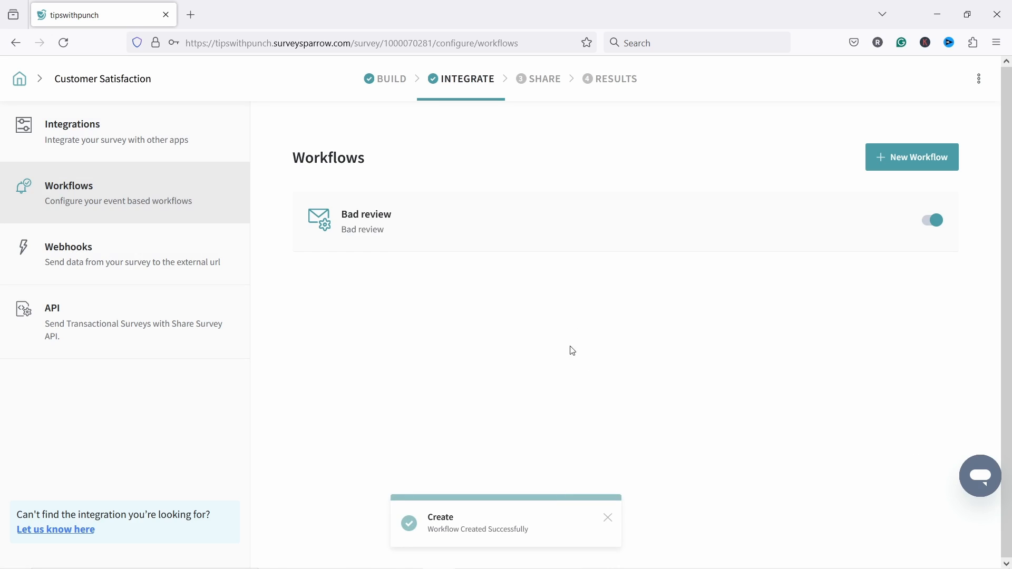
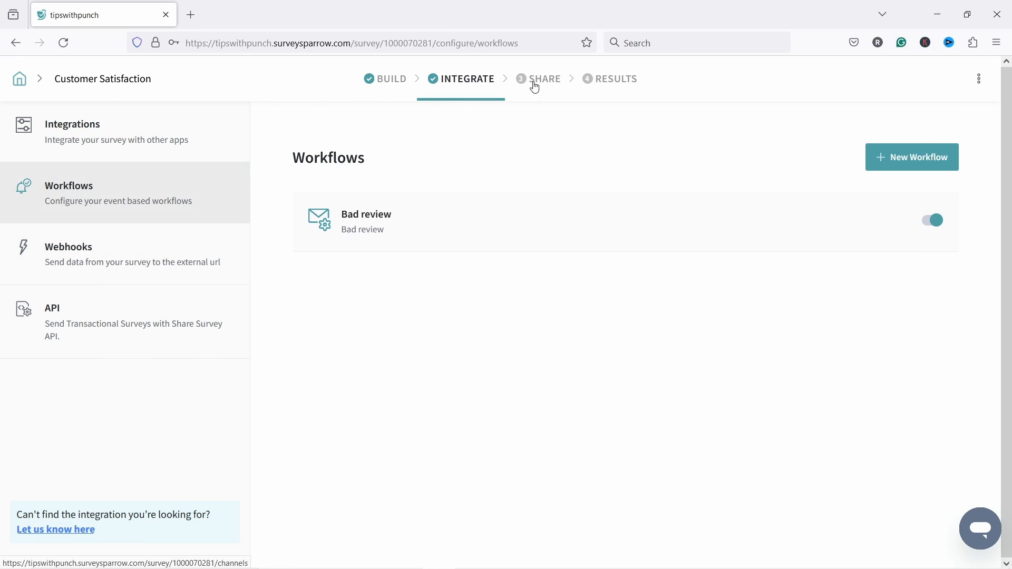
Copy the Customer Satisfaction survey's full and short share links, then open a Firefox private window
{"action": "left_click", "coordinate": [536, 87]}
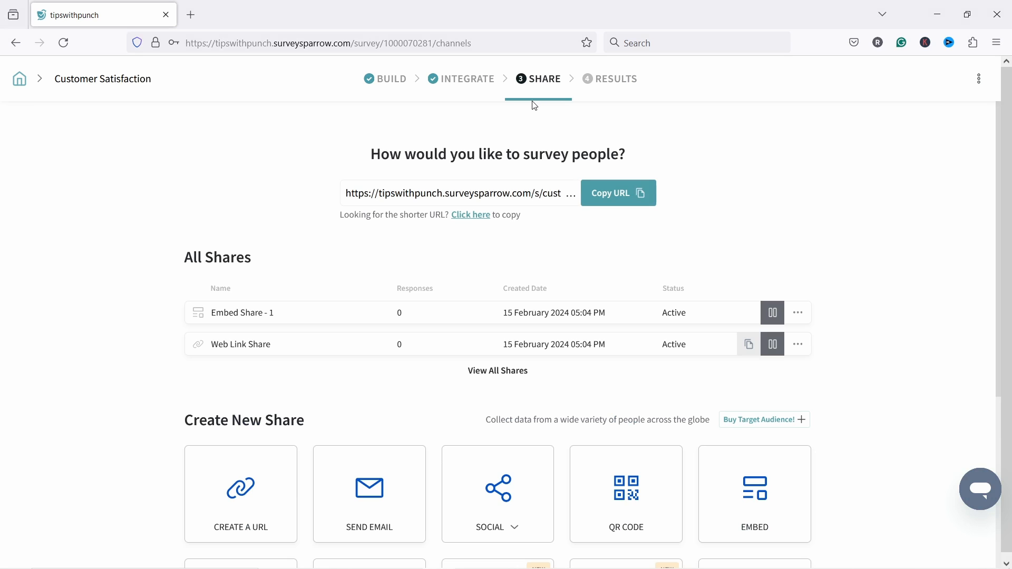
{"action": "scroll", "coordinate": [320, 220], "scroll_direction": "down", "scroll_amount": 5}
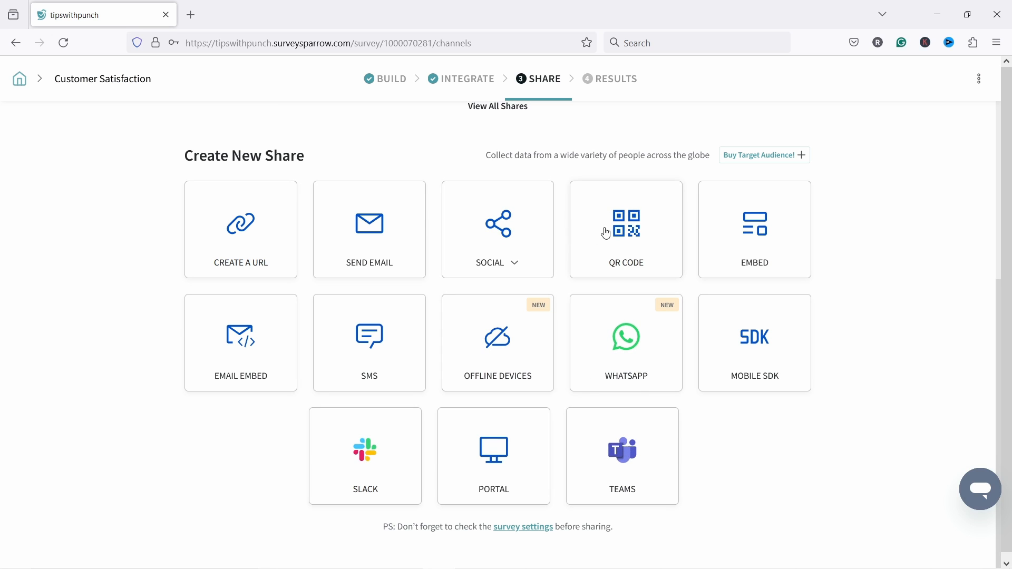
{"action": "scroll", "coordinate": [604, 228], "scroll_direction": "up", "scroll_amount": 5}
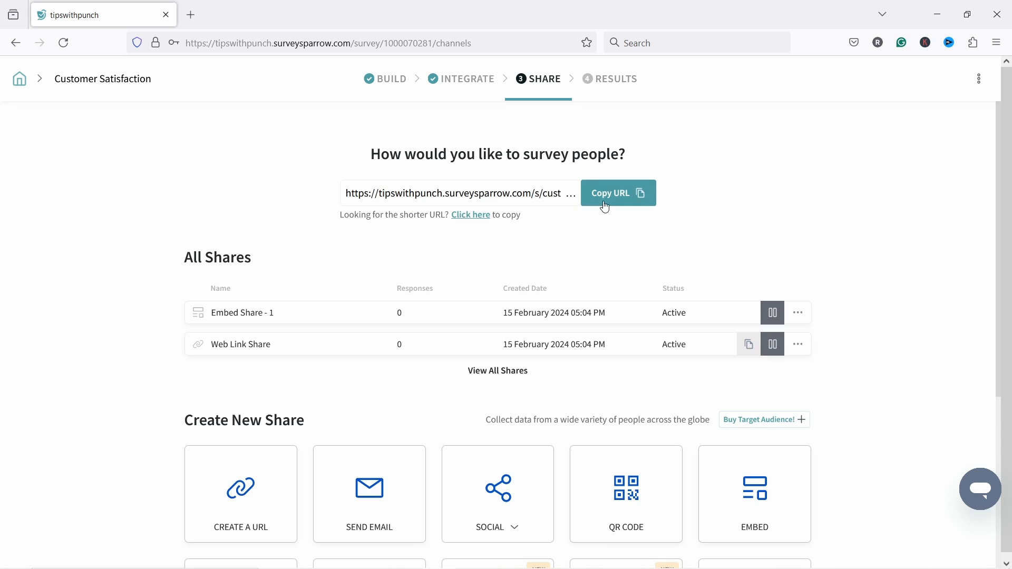
{"action": "left_click", "coordinate": [602, 204]}
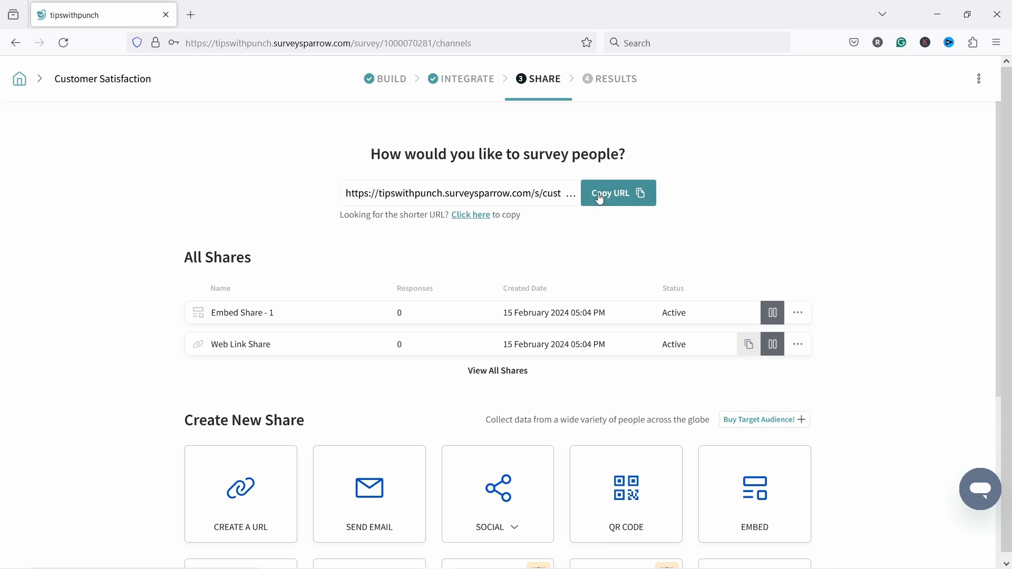
{"action": "left_click", "coordinate": [624, 205]}
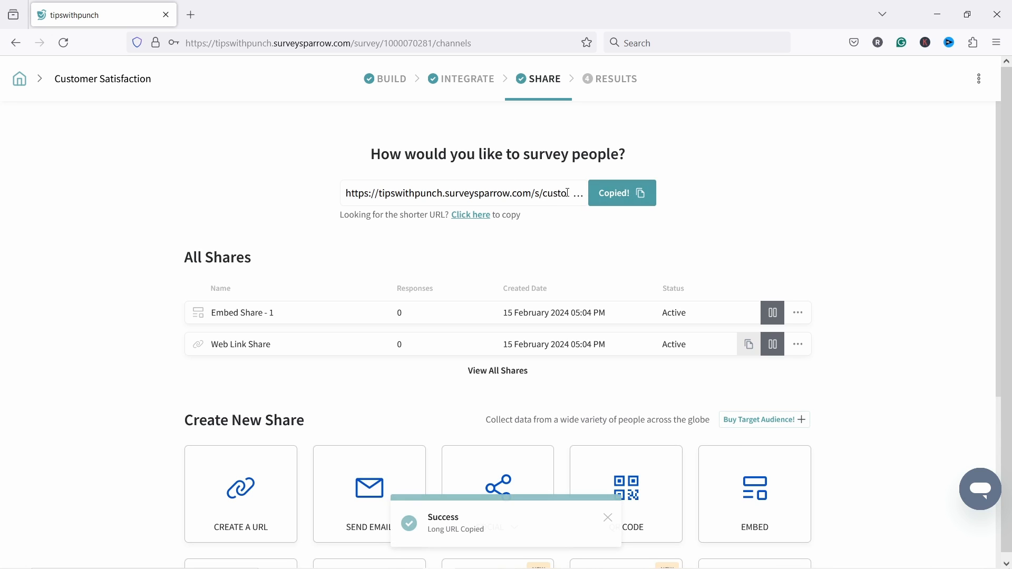
{"action": "left_click", "coordinate": [470, 220]}
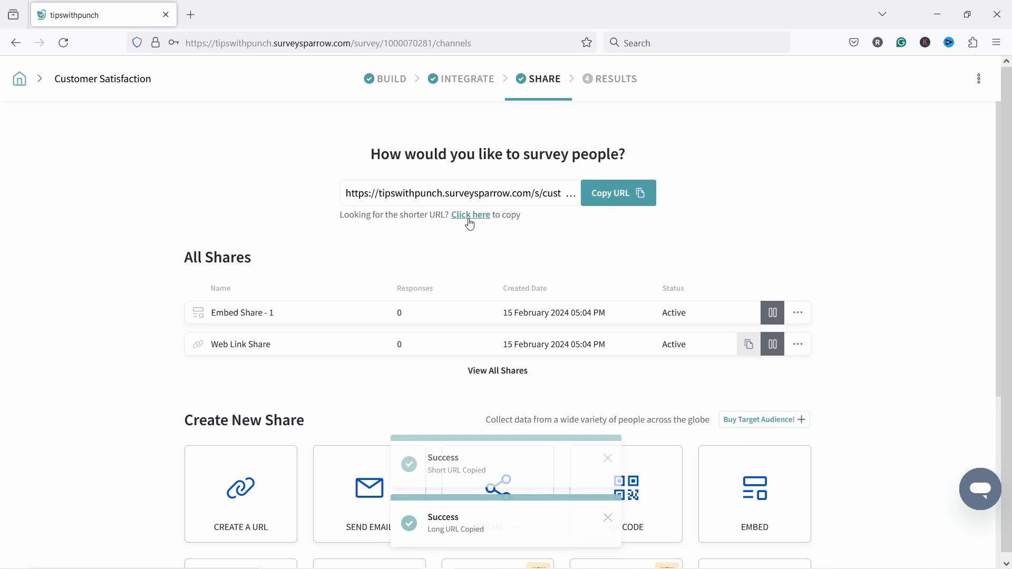
{"action": "left_click", "coordinate": [995, 43]}
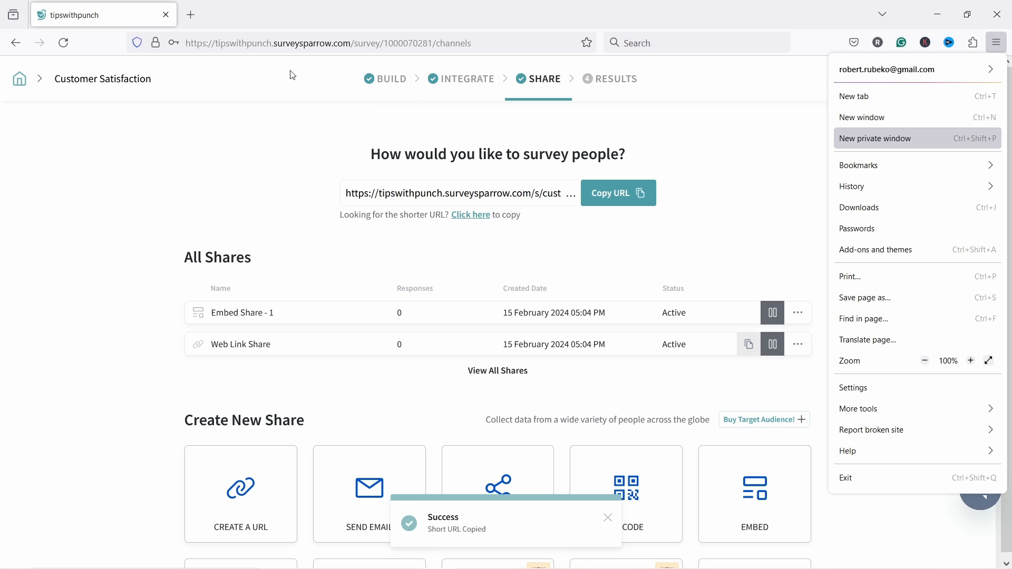
{"action": "left_click", "coordinate": [879, 140]}
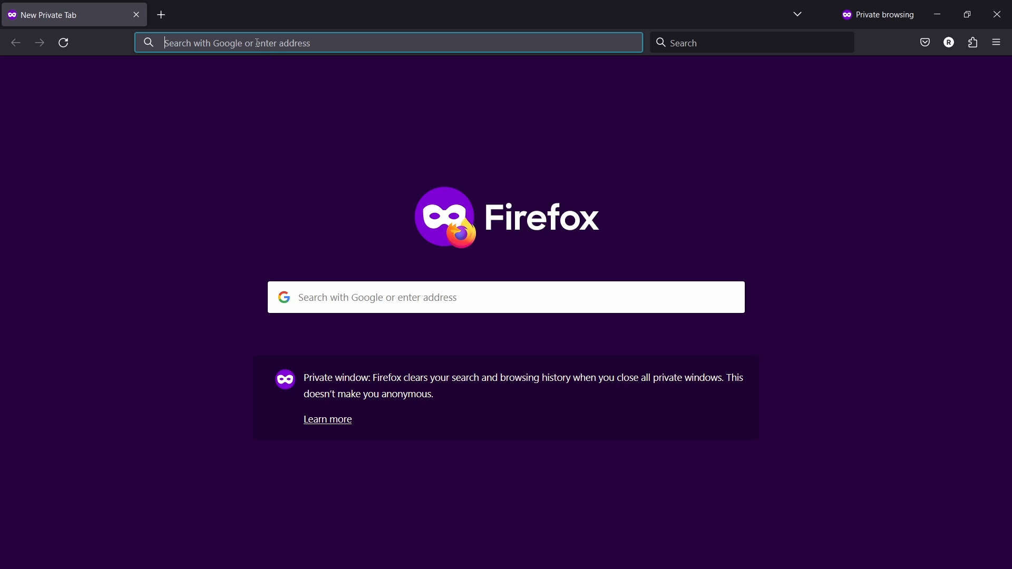
Load the copied short survey link in the private window
{"action": "key", "text": "ctrl+v"}
{"action": "left_click_drag", "start_coordinate": [185, 44], "coordinate": [348, 44]}
{"action": "left_click", "coordinate": [381, 44]}
{"action": "key", "text": "Return"}
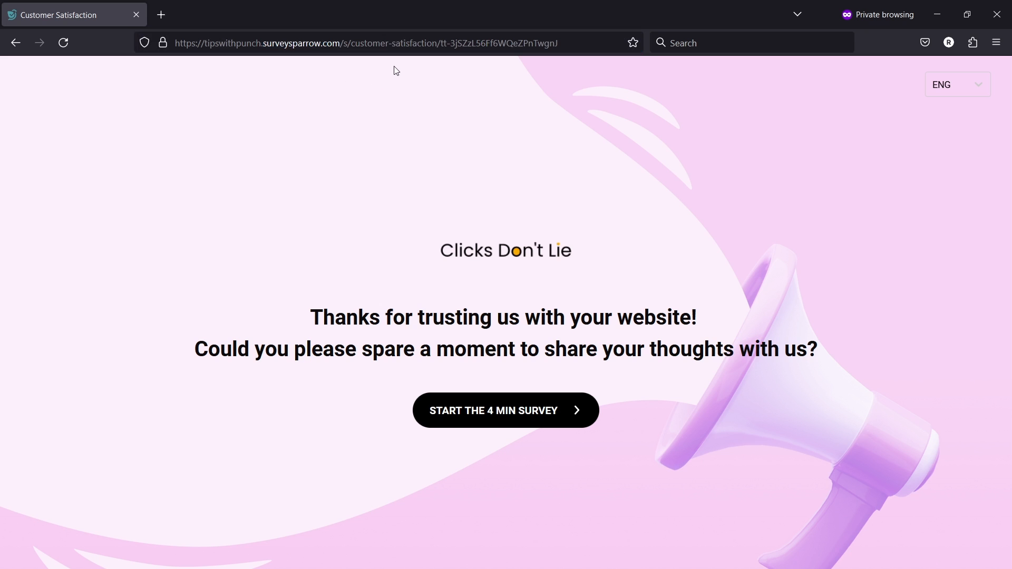
{"action": "left_click_drag", "start_coordinate": [351, 42], "coordinate": [559, 42]}
{"action": "left_click", "coordinate": [566, 43]}
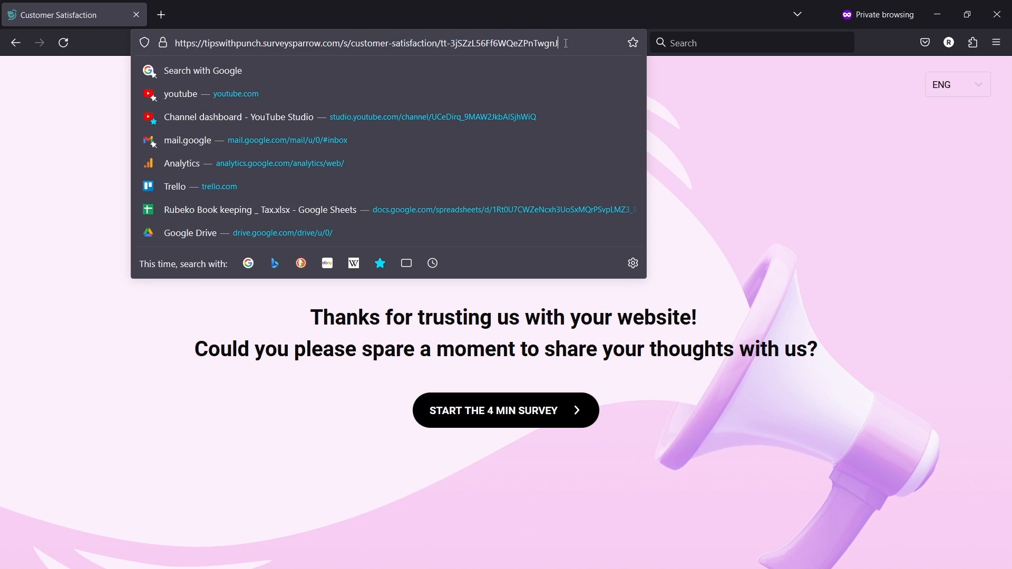
{"action": "left_click", "coordinate": [688, 95]}
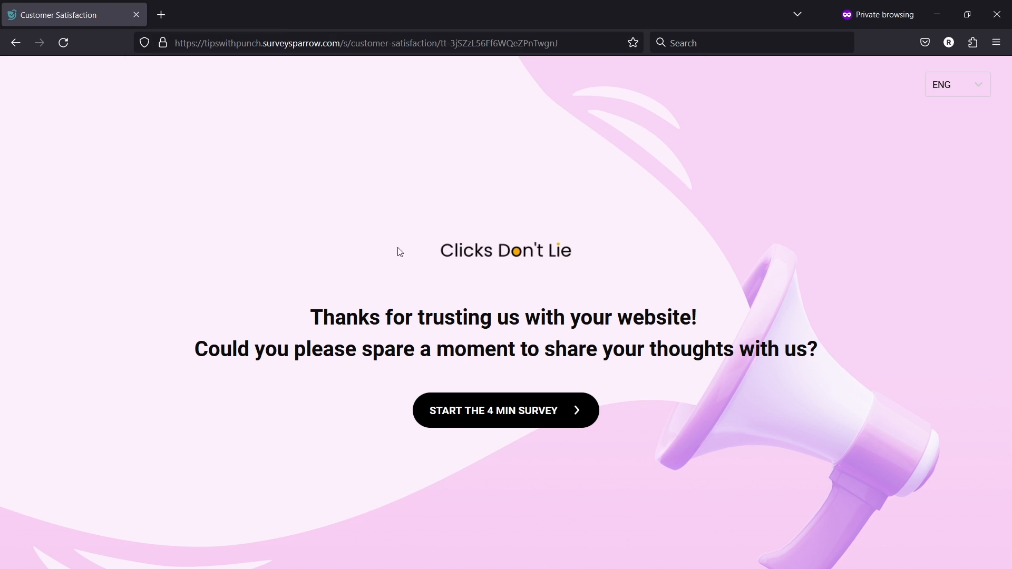
Start the 4-minute survey to reach Question 1, then switch back to the Share page
{"action": "key", "text": "alt+Tab"}
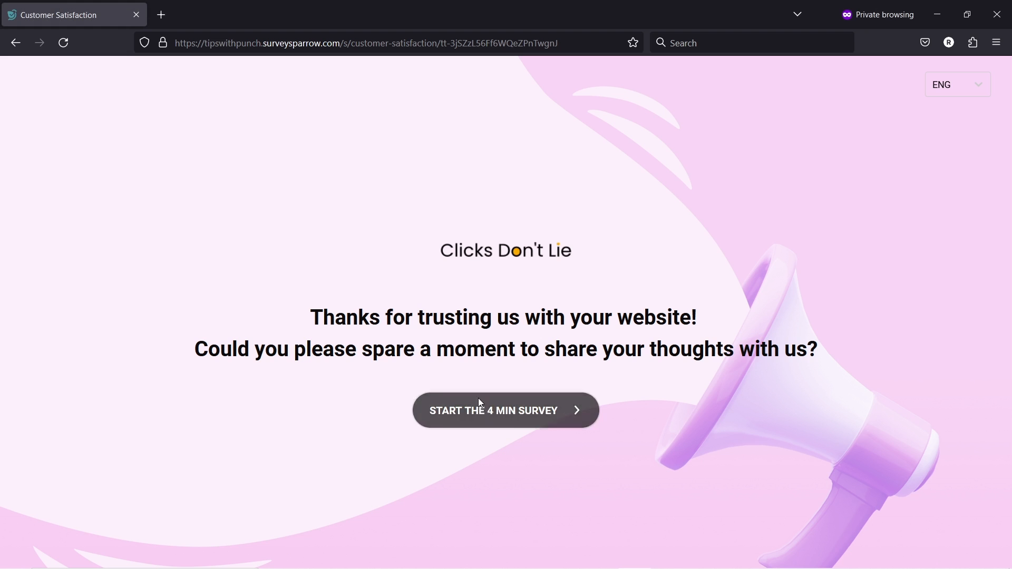
{"action": "left_click", "coordinate": [479, 402]}
{"action": "type", "text": "R"}
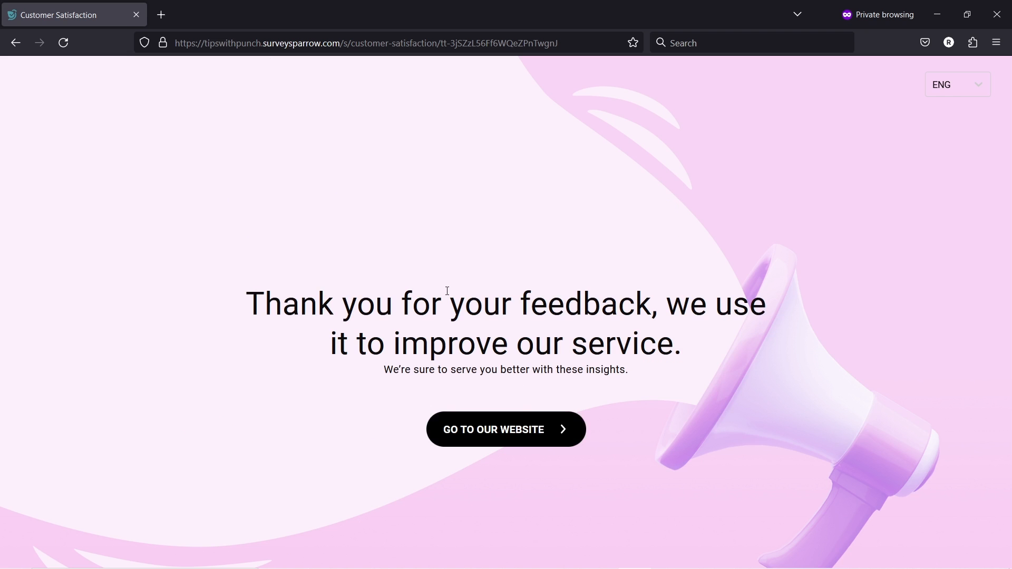
{"action": "key", "text": "alt+Tab"}
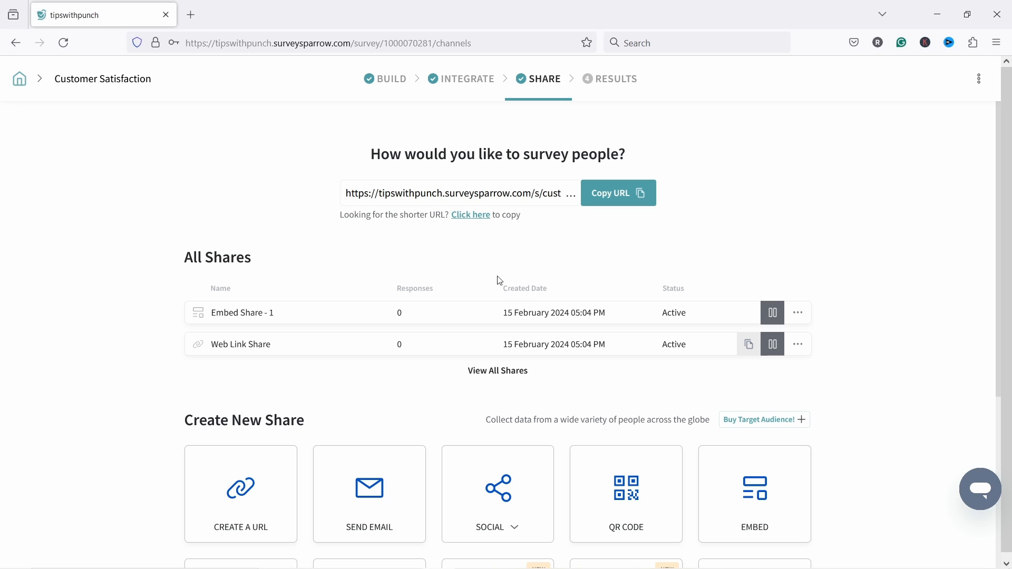
Reload the Share page so Web Link Share shows 1 response, then scroll to the Create New Share tiles
{"action": "left_click", "coordinate": [67, 45]}
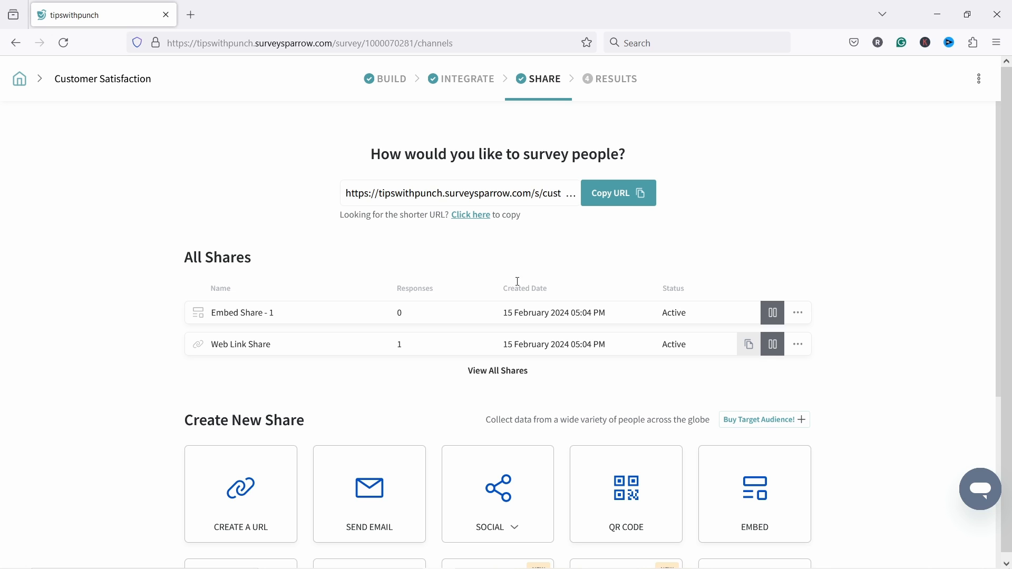
{"action": "scroll", "coordinate": [430, 280], "scroll_direction": "down", "scroll_amount": 2}
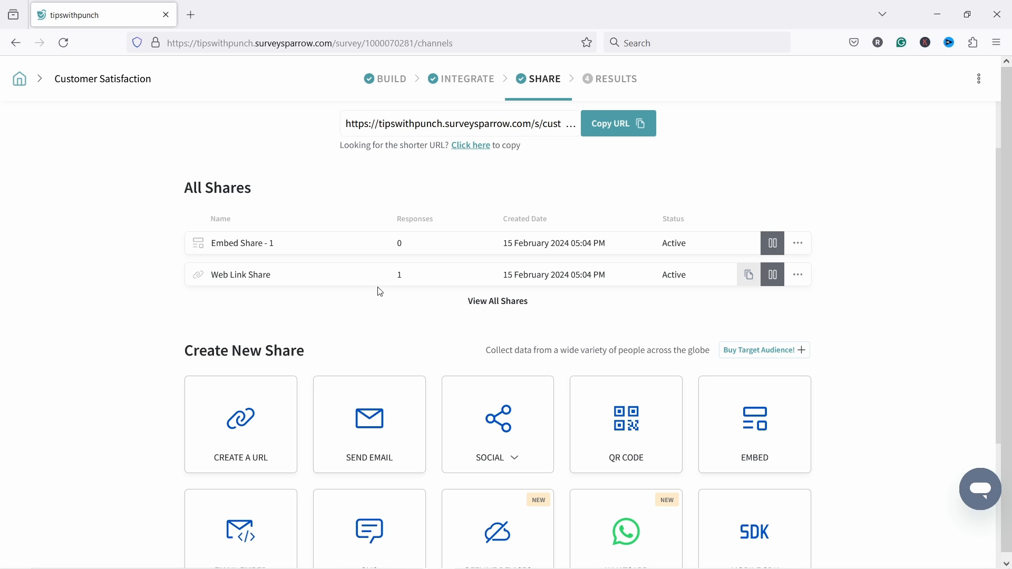
{"action": "scroll", "coordinate": [377, 289], "scroll_direction": "down", "scroll_amount": 3}
{"action": "scroll", "coordinate": [414, 216], "scroll_direction": "down", "scroll_amount": 1}
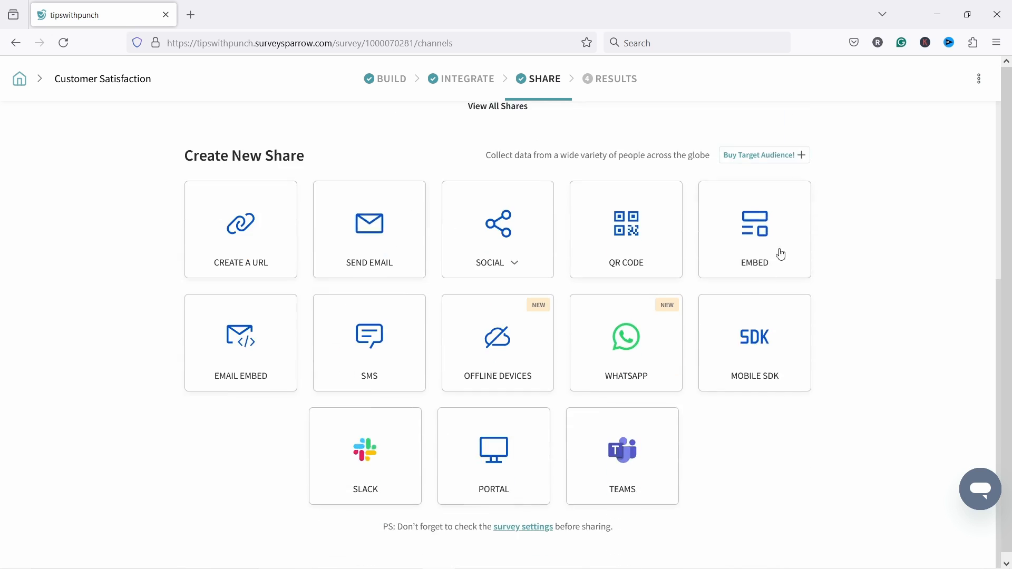
Create inline Embed Share - 2, copy its JavaScript embed code, and save it
{"action": "left_click", "coordinate": [766, 237]}
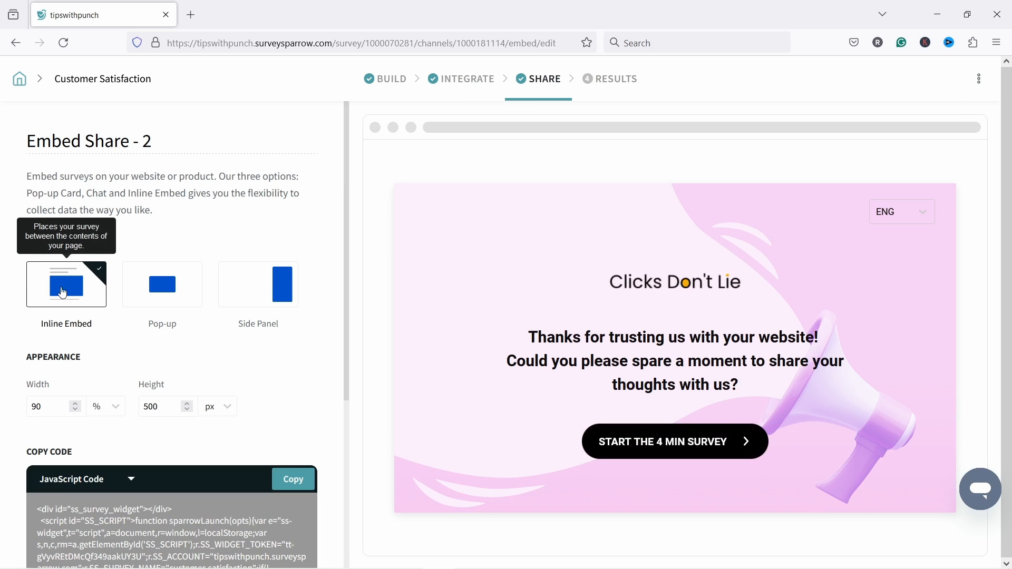
{"action": "scroll", "coordinate": [63, 311], "scroll_direction": "down", "scroll_amount": 3}
{"action": "scroll", "coordinate": [111, 360], "scroll_direction": "down", "scroll_amount": 2}
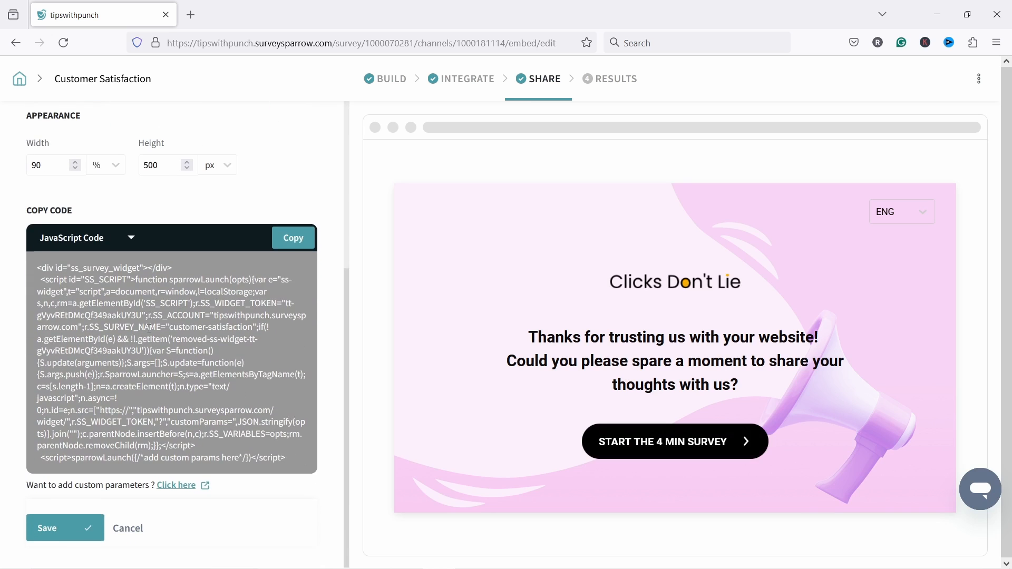
{"action": "left_click", "coordinate": [291, 246]}
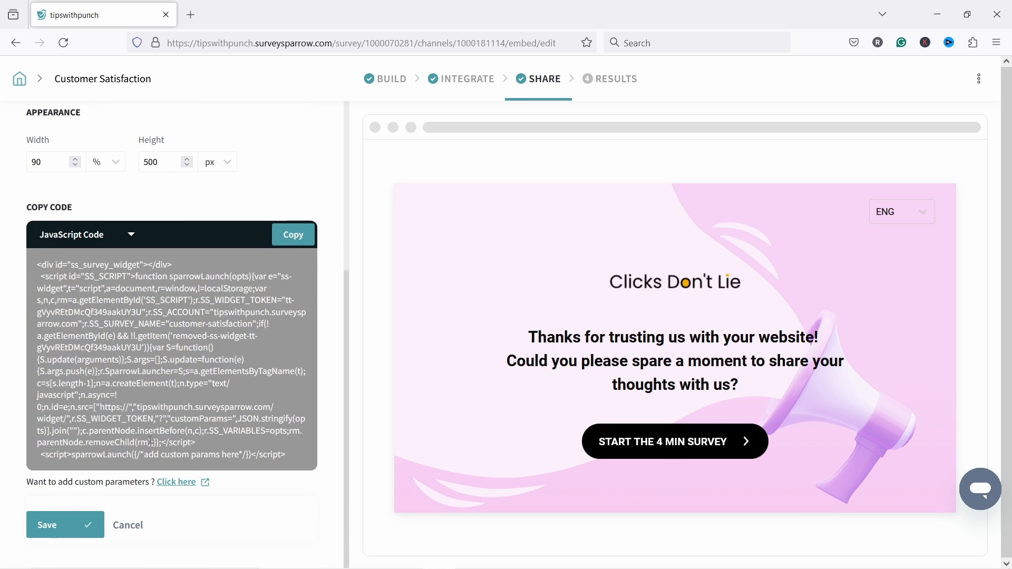
{"action": "left_click", "coordinate": [65, 523]}
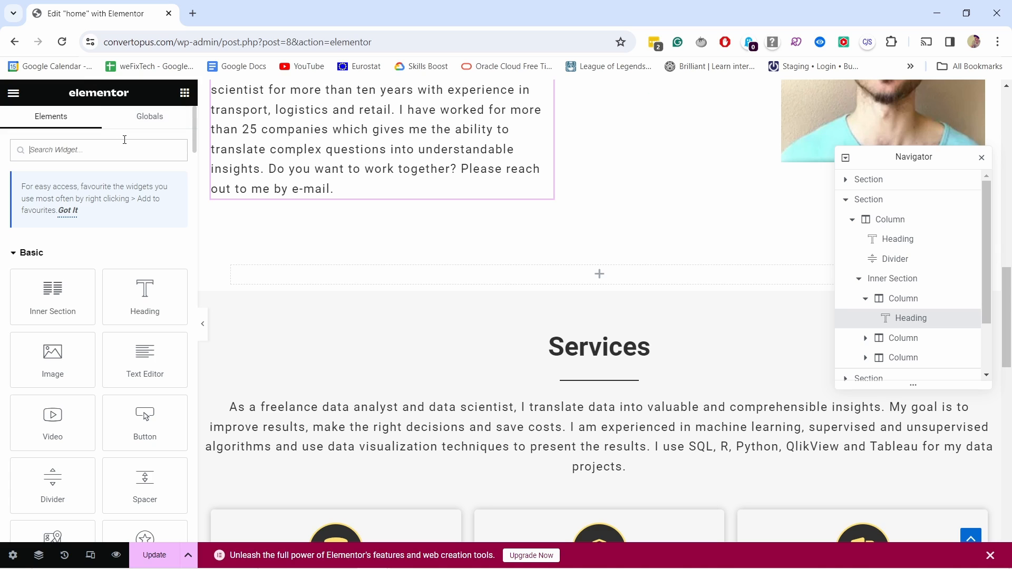
Place an HTML widget above Services holding the pasted SurveySparrow embed code, then preview the page
{"action": "type", "text": "html"}
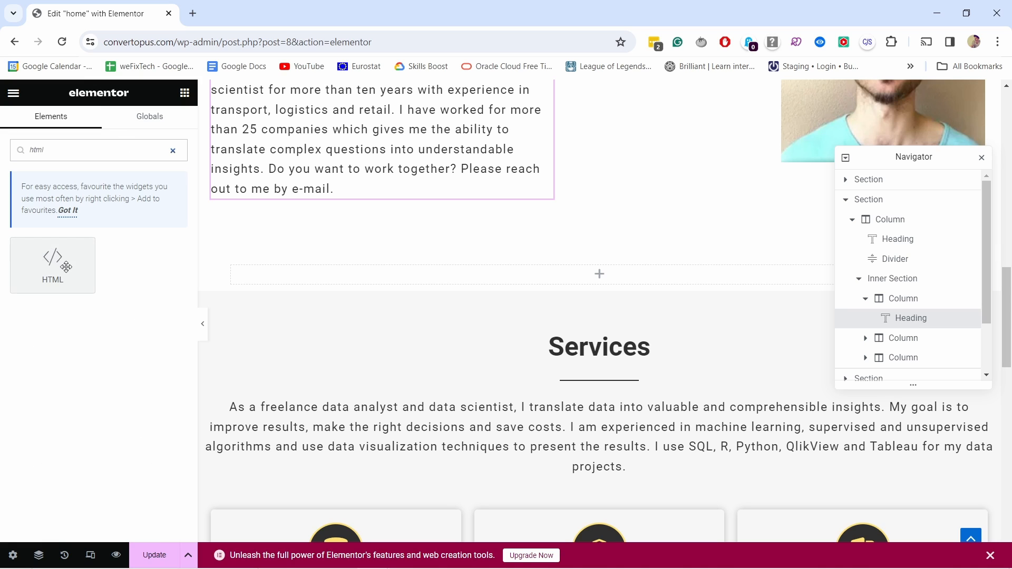
{"action": "left_click_drag", "start_coordinate": [60, 261], "coordinate": [492, 274]}
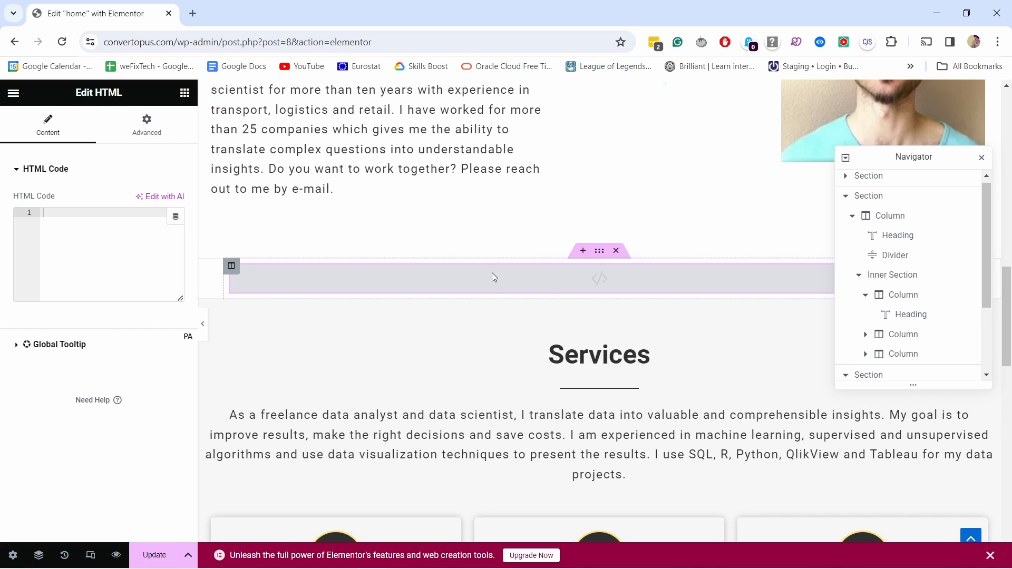
{"action": "left_click", "coordinate": [60, 217]}
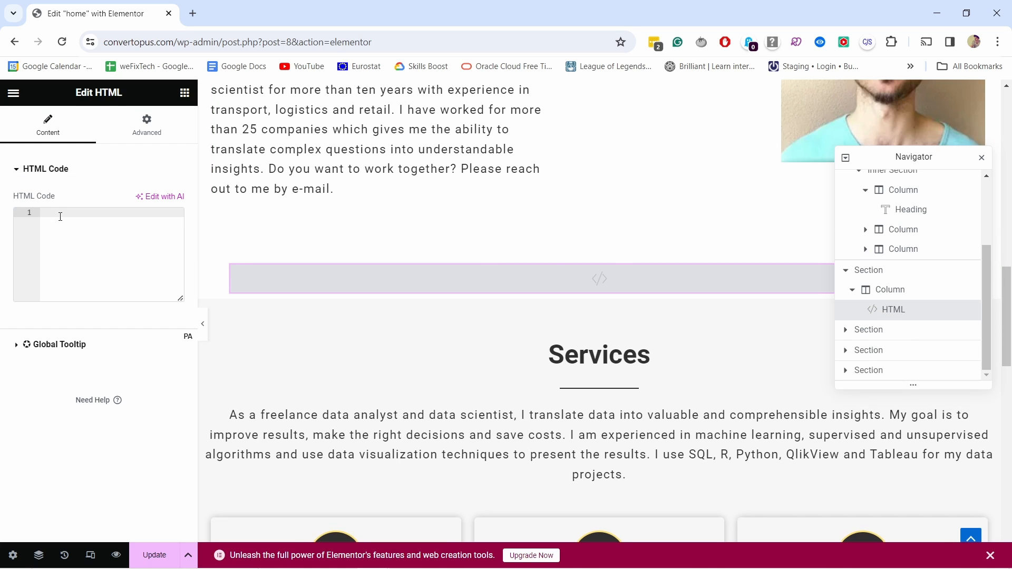
{"action": "key", "text": "ctrl+v"}
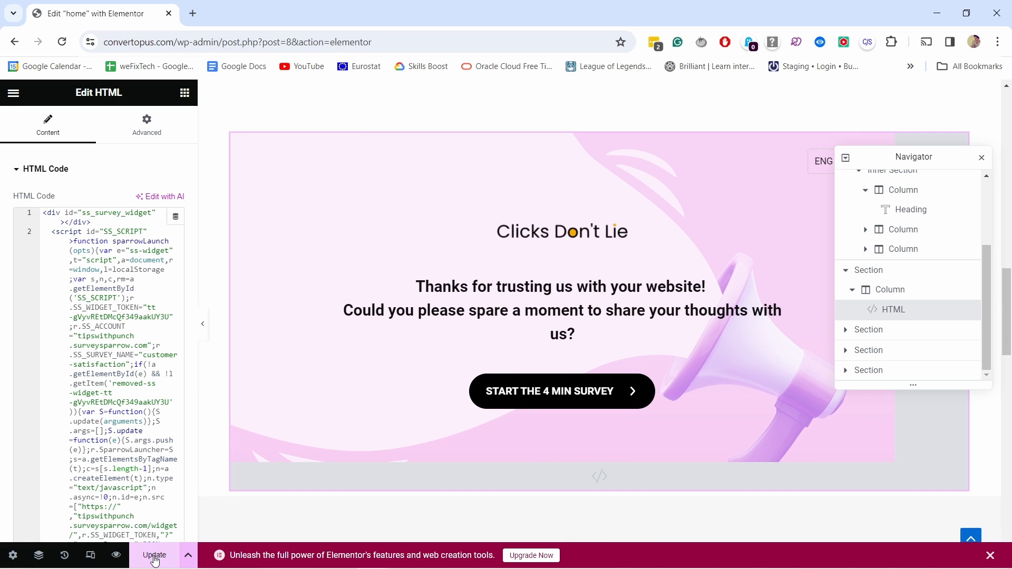
{"action": "left_click", "coordinate": [116, 556]}
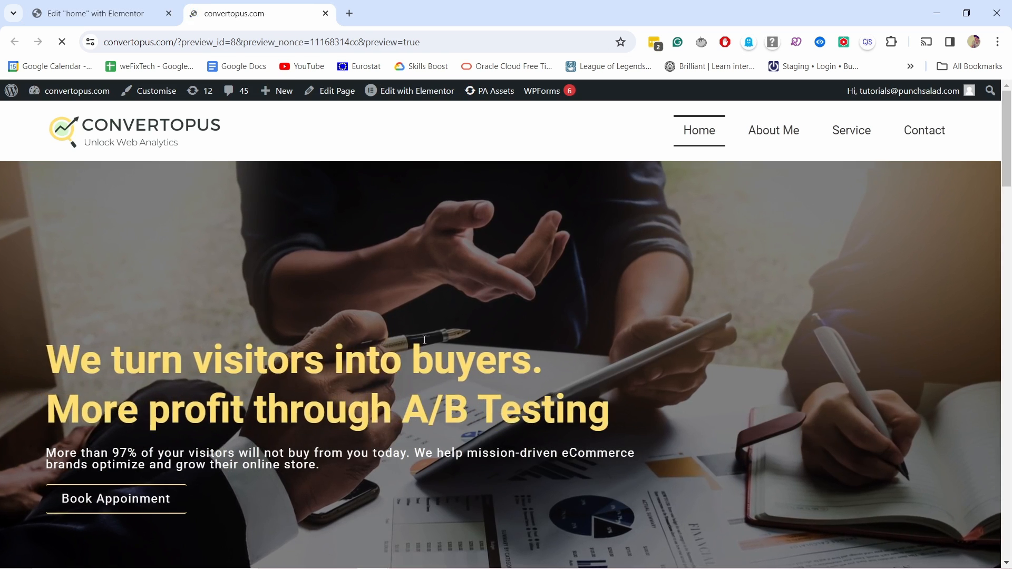
Start the embedded survey on the previewed home page to reach the first-name question
{"action": "scroll", "coordinate": [417, 321], "scroll_direction": "down", "scroll_amount": 15}
{"action": "scroll", "coordinate": [405, 284], "scroll_direction": "up", "scroll_amount": 1}
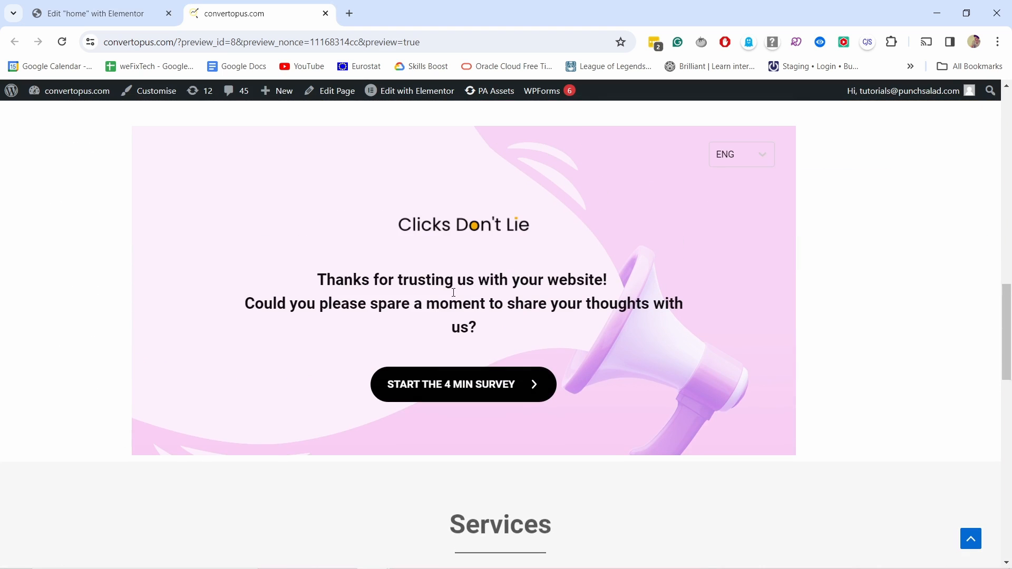
{"action": "left_click", "coordinate": [487, 403]}
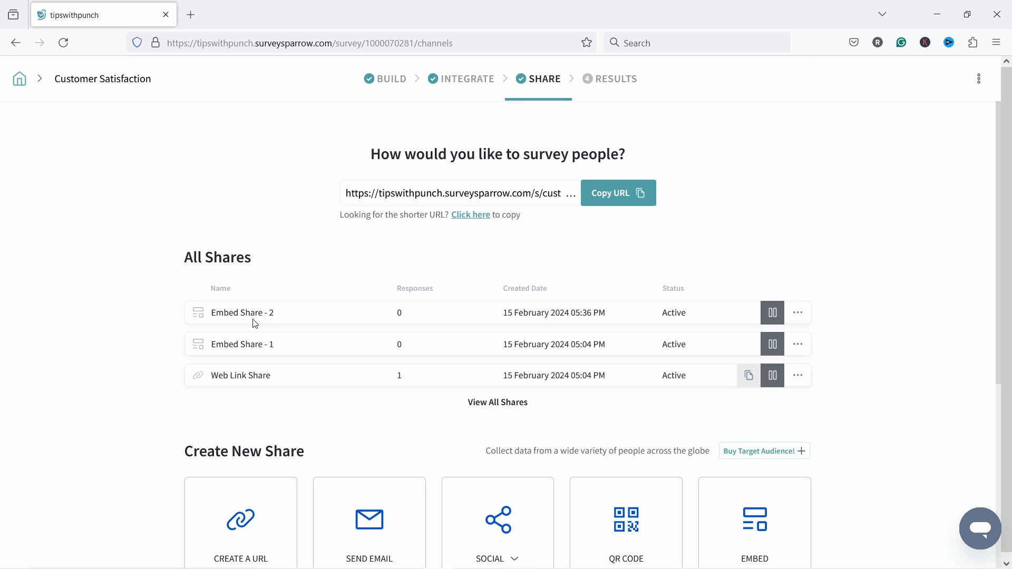
Check that Embed Share - 2 is listed as active, then scroll down to the Create New Share tiles
{"action": "left_click_drag", "start_coordinate": [222, 316], "coordinate": [362, 320]}
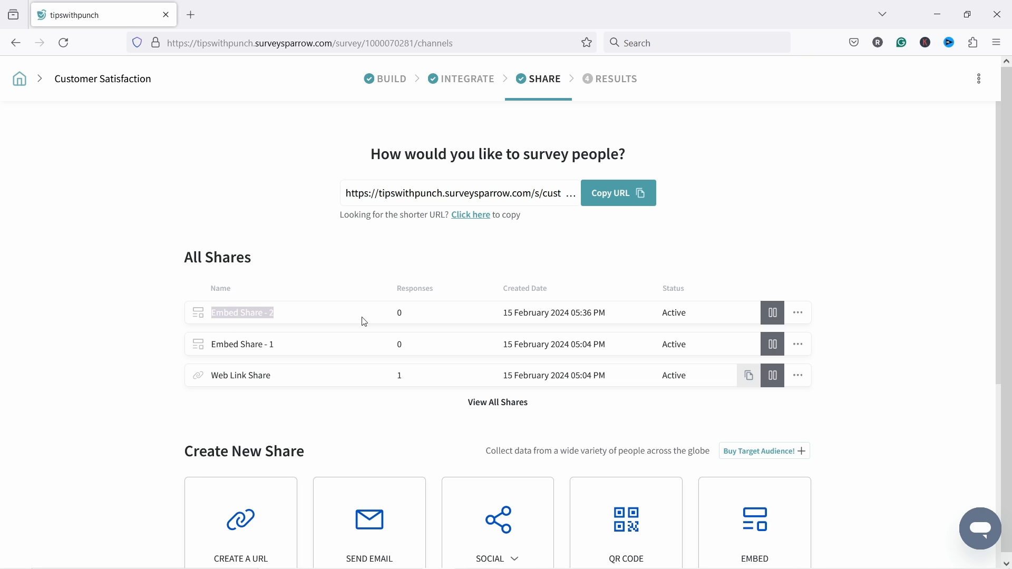
{"action": "left_click", "coordinate": [417, 317]}
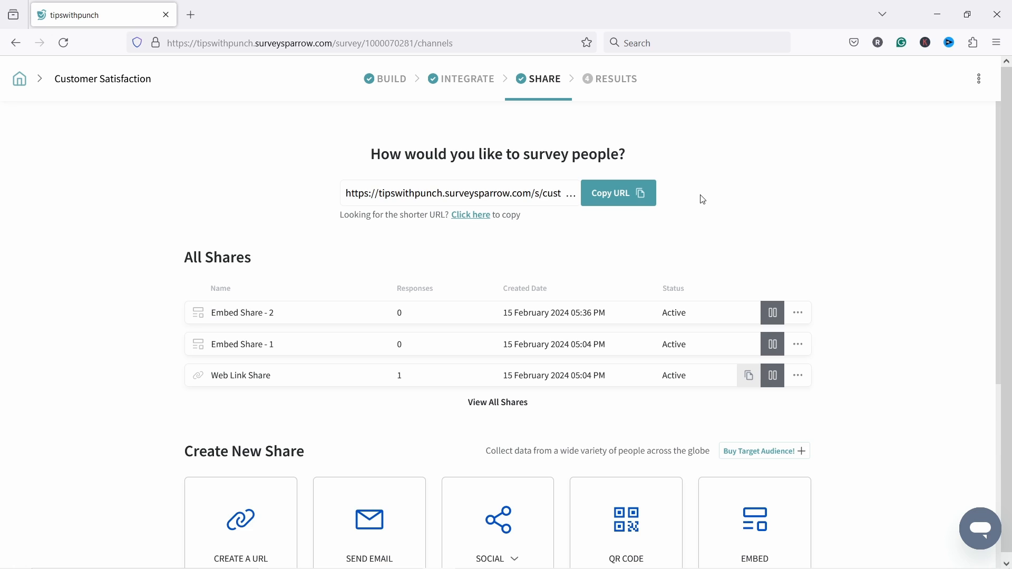
{"action": "scroll", "coordinate": [700, 201], "scroll_direction": "down", "scroll_amount": 5}
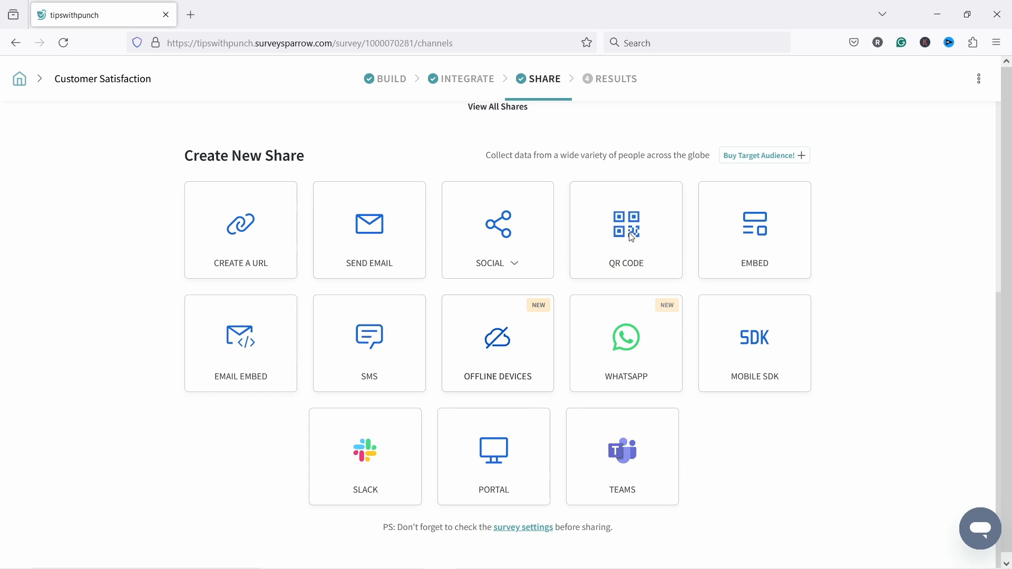
Create QR CODE Share - 1 for the Customer Satisfaction survey and return to its share list
{"action": "left_click", "coordinate": [639, 249]}
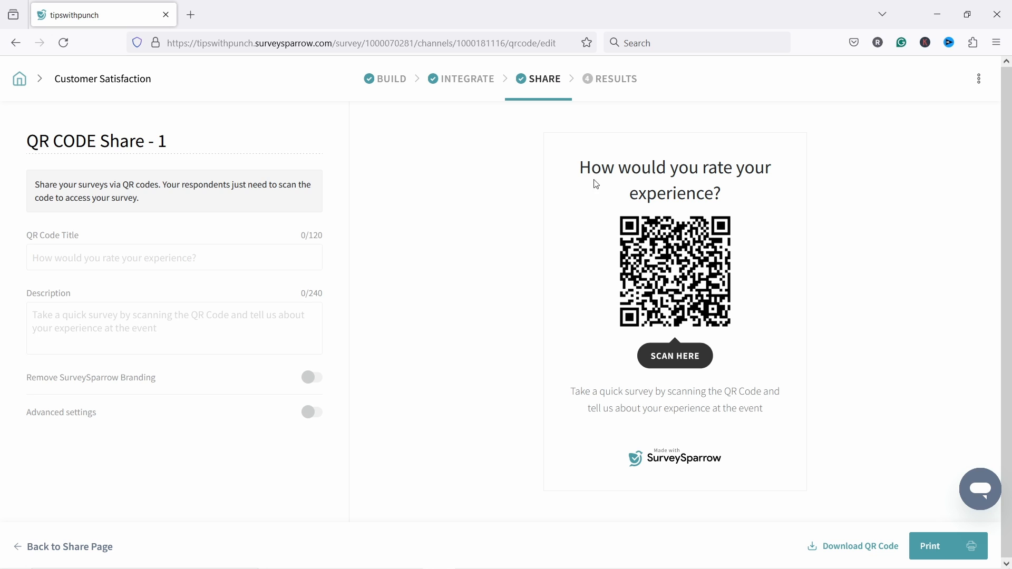
{"action": "left_click", "coordinate": [533, 89]}
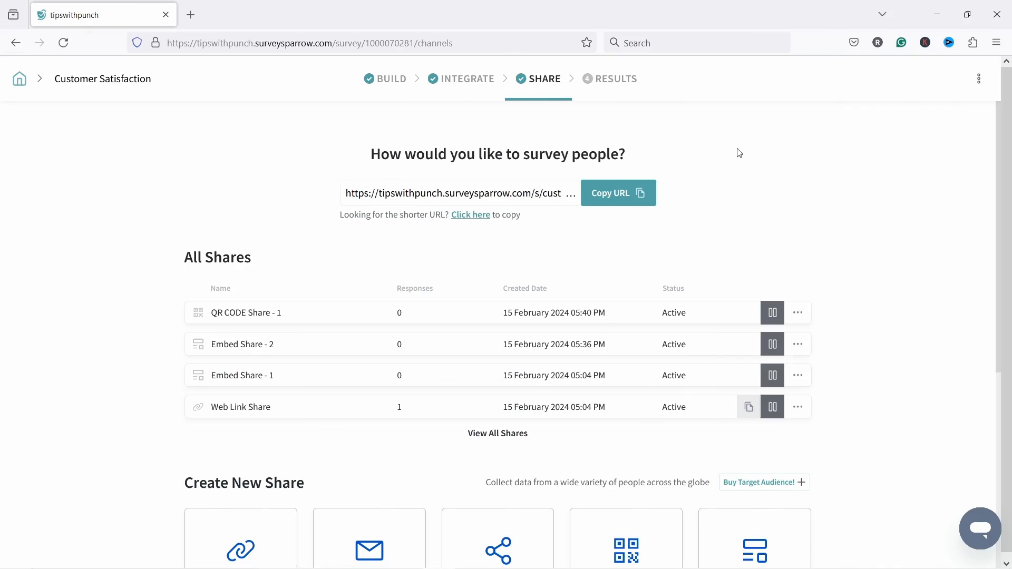
View the Customer Satisfaction survey's results, then go back to My Surveys
{"action": "left_click", "coordinate": [595, 80]}
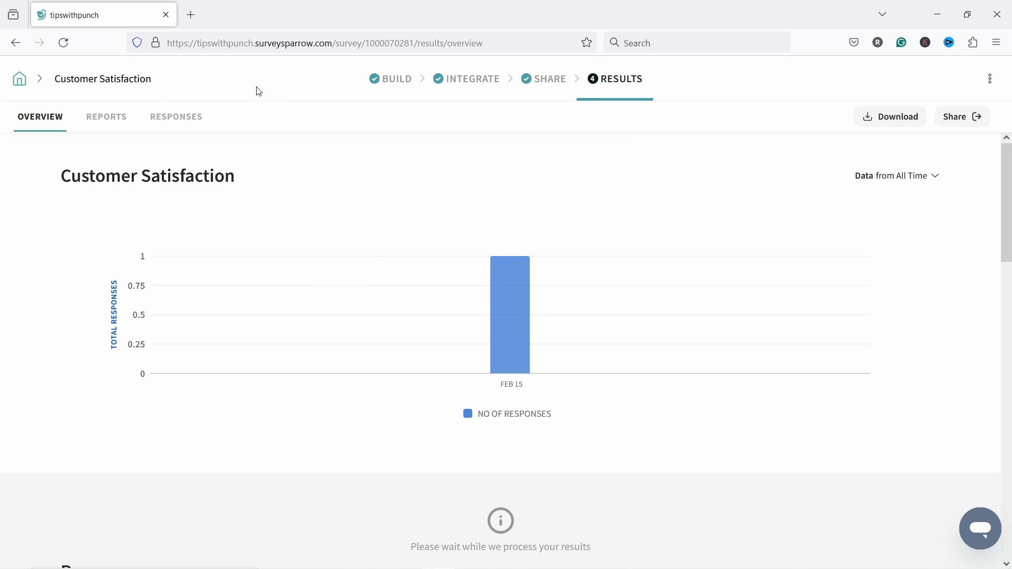
{"action": "left_click", "coordinate": [23, 79]}
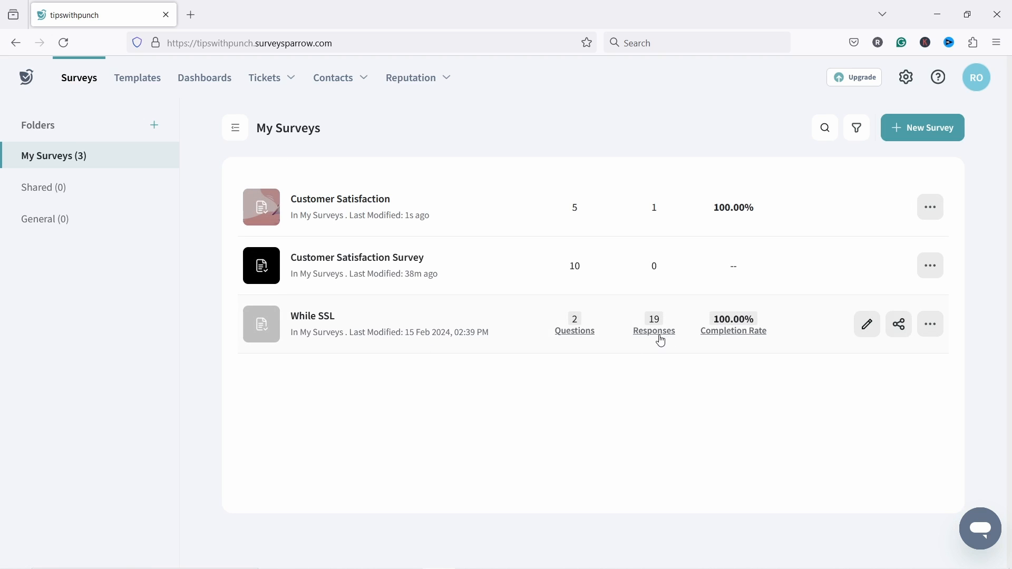
Open the While SSL survey's Responses tab and scroll through its 19 anonymous responses
{"action": "left_click", "coordinate": [654, 337]}
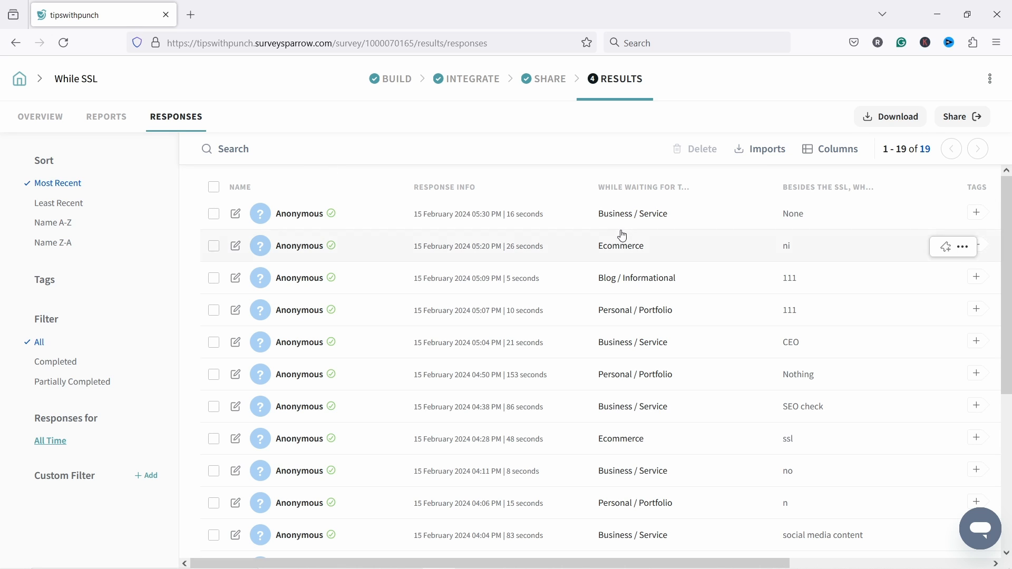
{"action": "mouse_move", "coordinate": [1008, 204]}
{"action": "left_mouse_down"}
{"action": "mouse_move", "coordinate": [1009, 253]}
{"action": "mouse_move", "coordinate": [1009, 216]}
{"action": "left_mouse_up"}
{"action": "scroll", "coordinate": [642, 185], "scroll_direction": "up", "scroll_amount": 1}
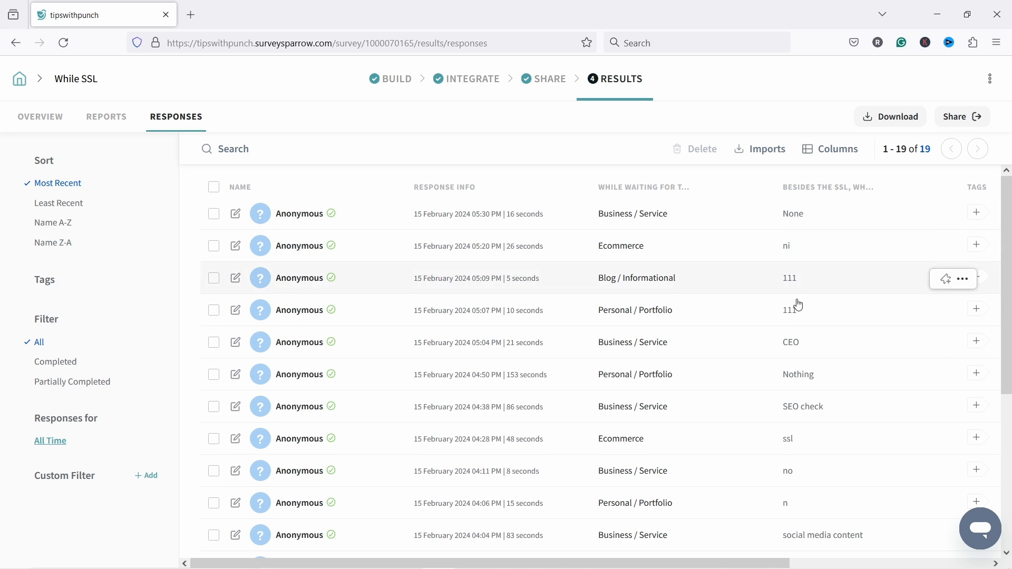
{"action": "scroll", "coordinate": [796, 395], "scroll_direction": "down", "scroll_amount": 3}
{"action": "scroll", "coordinate": [801, 458], "scroll_direction": "down", "scroll_amount": 1}
{"action": "scroll", "coordinate": [814, 421], "scroll_direction": "down", "scroll_amount": 1}
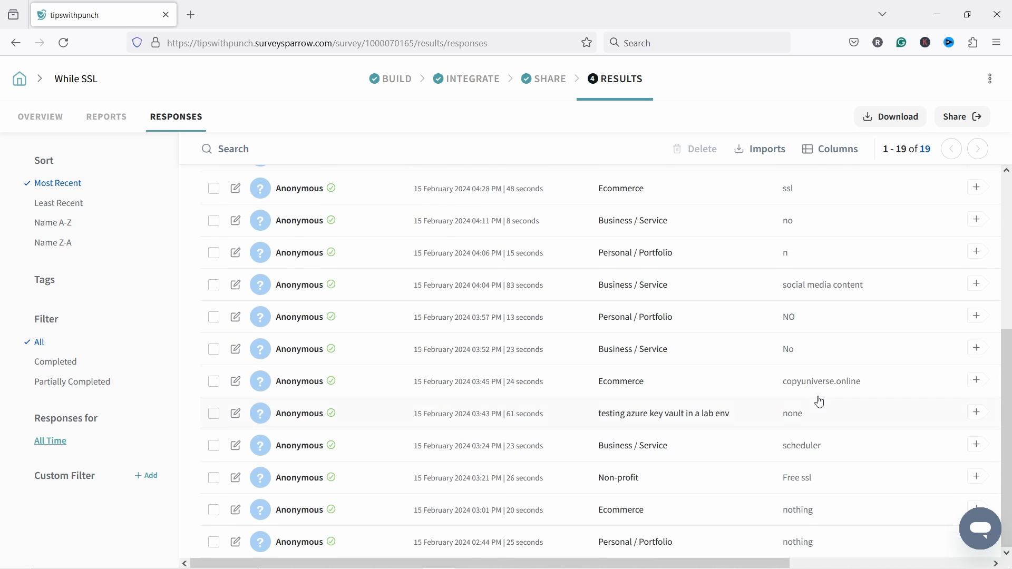
{"action": "scroll", "coordinate": [825, 353], "scroll_direction": "up", "scroll_amount": 5}
{"action": "scroll", "coordinate": [822, 337], "scroll_direction": "down", "scroll_amount": 4}
{"action": "scroll", "coordinate": [763, 363], "scroll_direction": "up", "scroll_amount": 4}
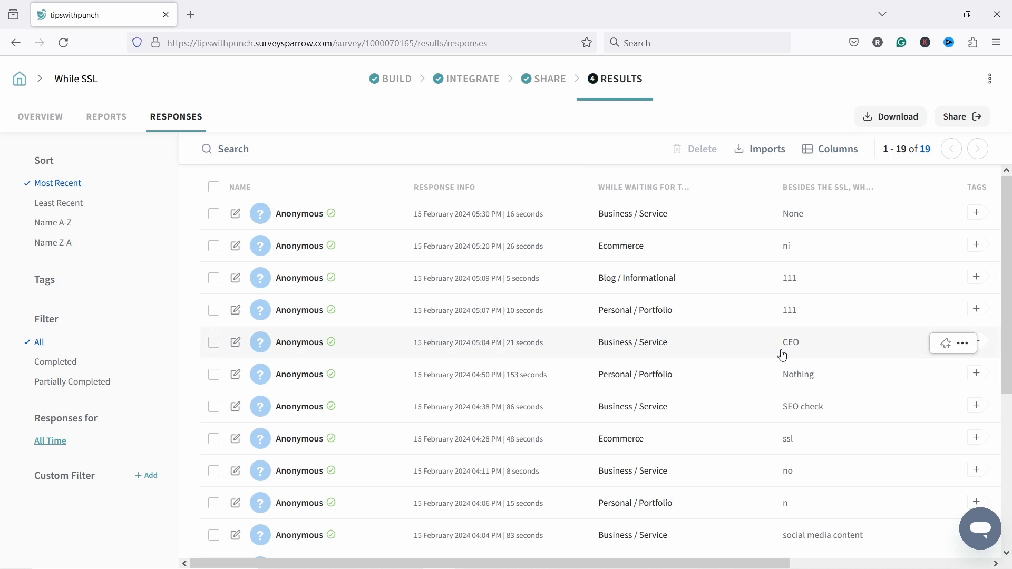
Review the While SSL Default Report: 115 visited, 19 completed, 100.00% completion, 36s average
{"action": "left_click", "coordinate": [117, 117]}
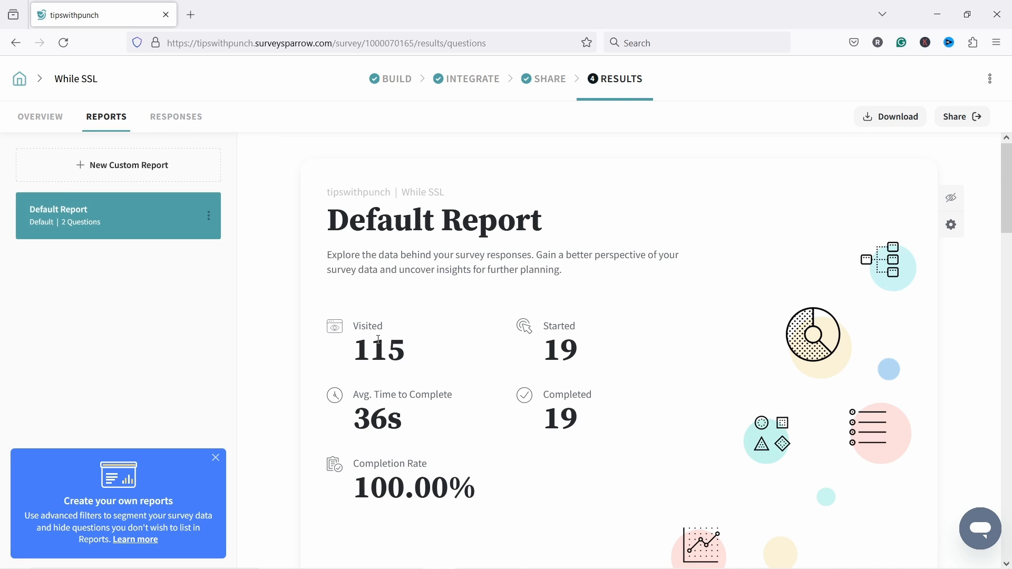
{"action": "scroll", "coordinate": [543, 316], "scroll_direction": "down", "scroll_amount": 10}
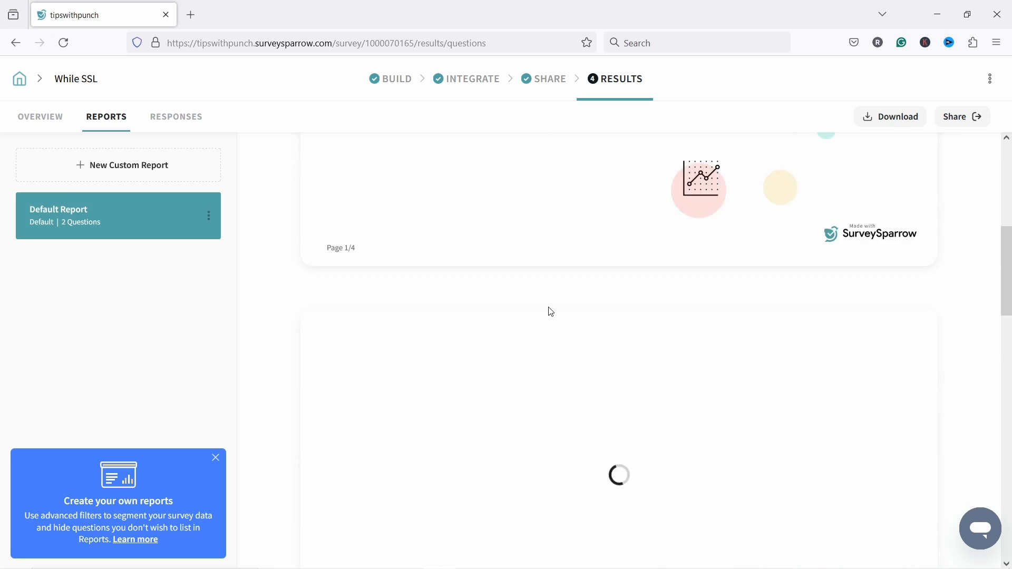
{"action": "scroll", "coordinate": [573, 288], "scroll_direction": "up", "scroll_amount": 3}
{"action": "scroll", "coordinate": [573, 288], "scroll_direction": "down", "scroll_amount": 3}
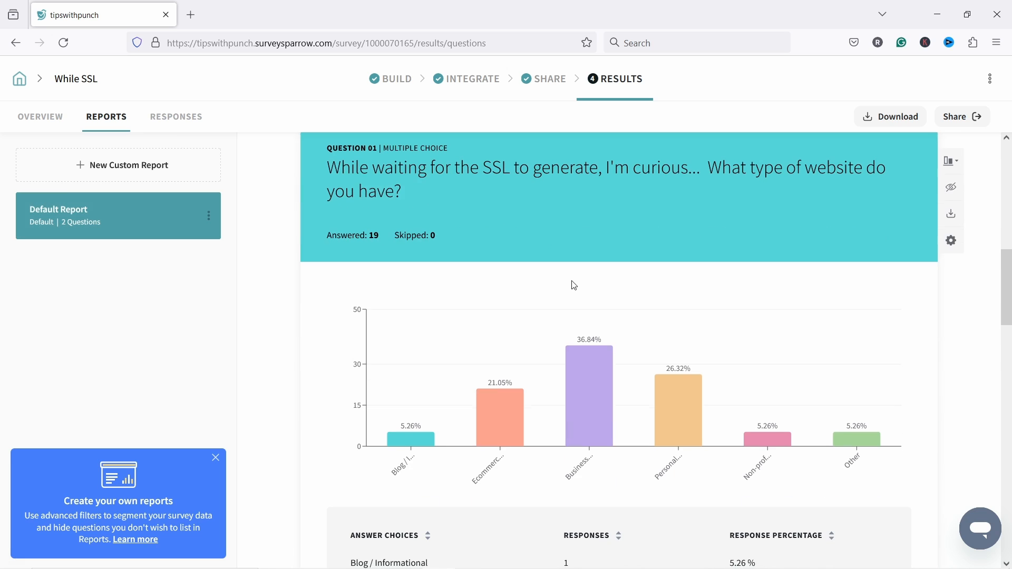
{"action": "mouse_move", "coordinate": [604, 406]}
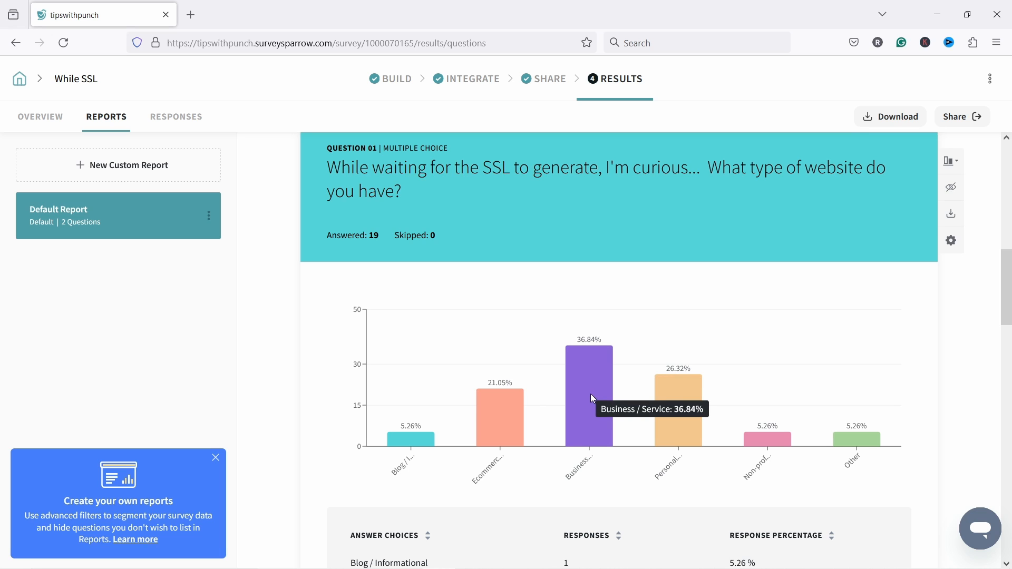
{"action": "scroll", "coordinate": [592, 393], "scroll_direction": "down", "scroll_amount": 5}
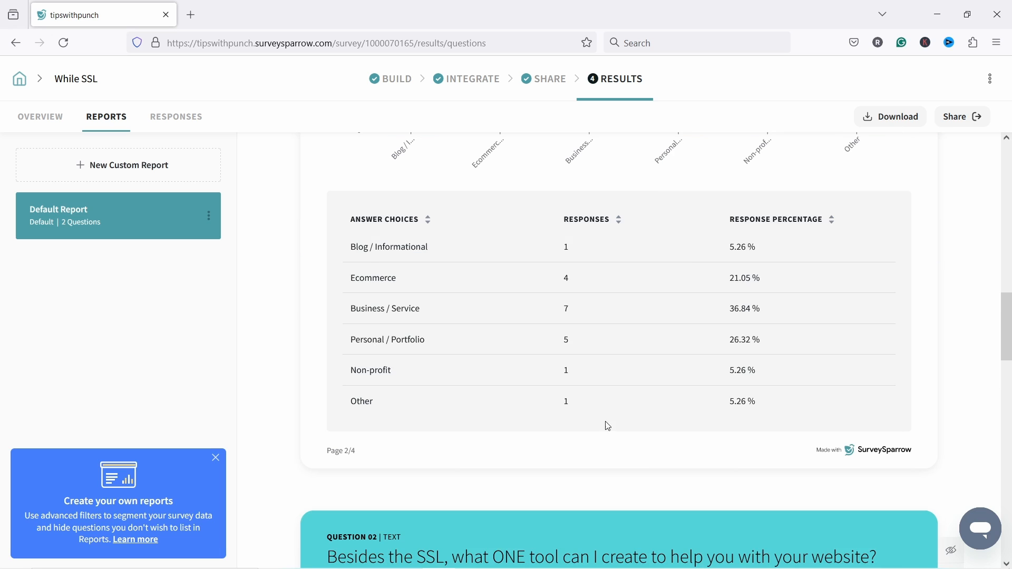
{"action": "scroll", "coordinate": [545, 314], "scroll_direction": "down", "scroll_amount": 8}
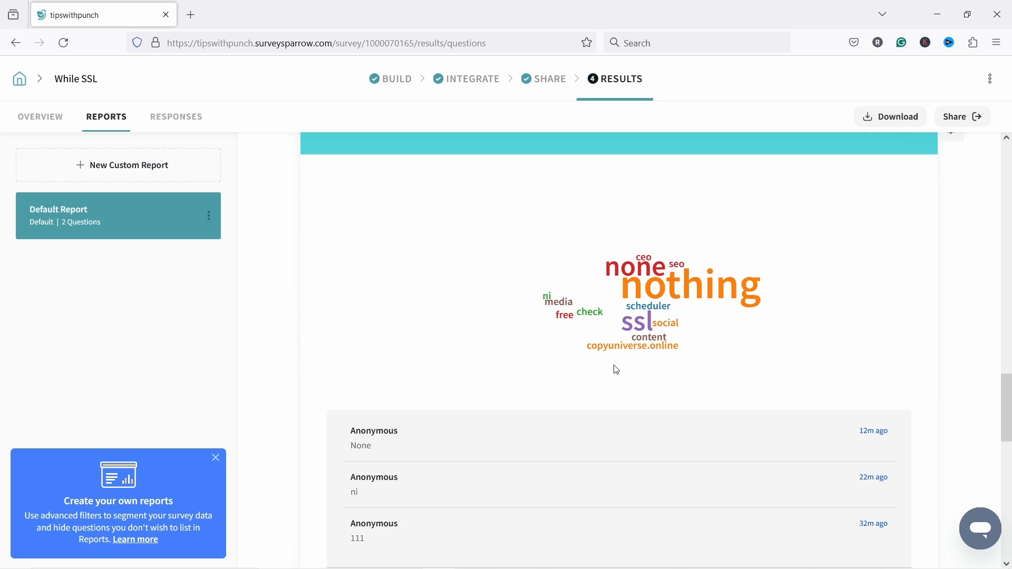
{"action": "scroll", "coordinate": [706, 339], "scroll_direction": "up", "scroll_amount": 2}
{"action": "scroll", "coordinate": [706, 369], "scroll_direction": "down", "scroll_amount": 15}
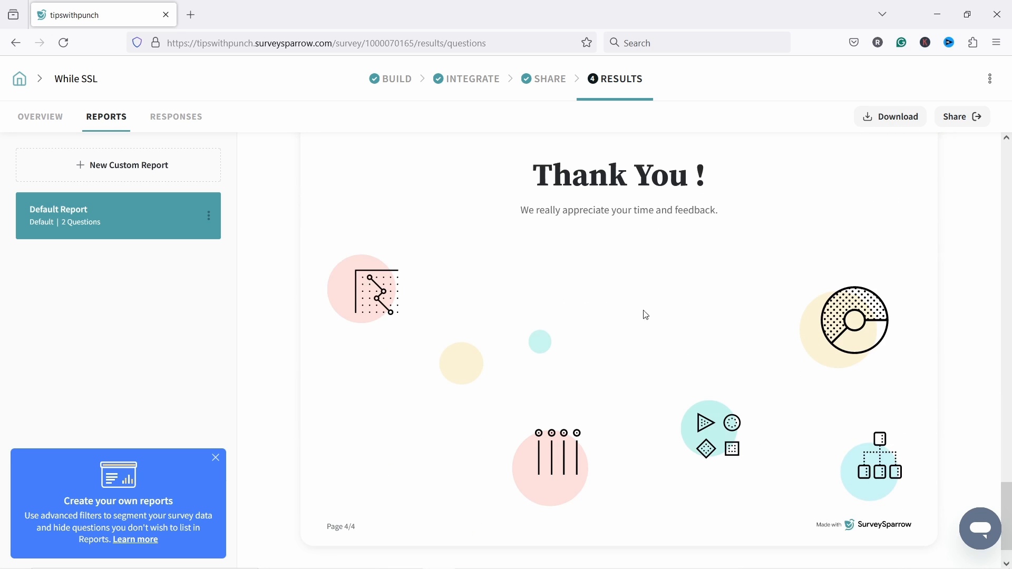
{"action": "scroll", "coordinate": [645, 315], "scroll_direction": "up", "scroll_amount": 20}
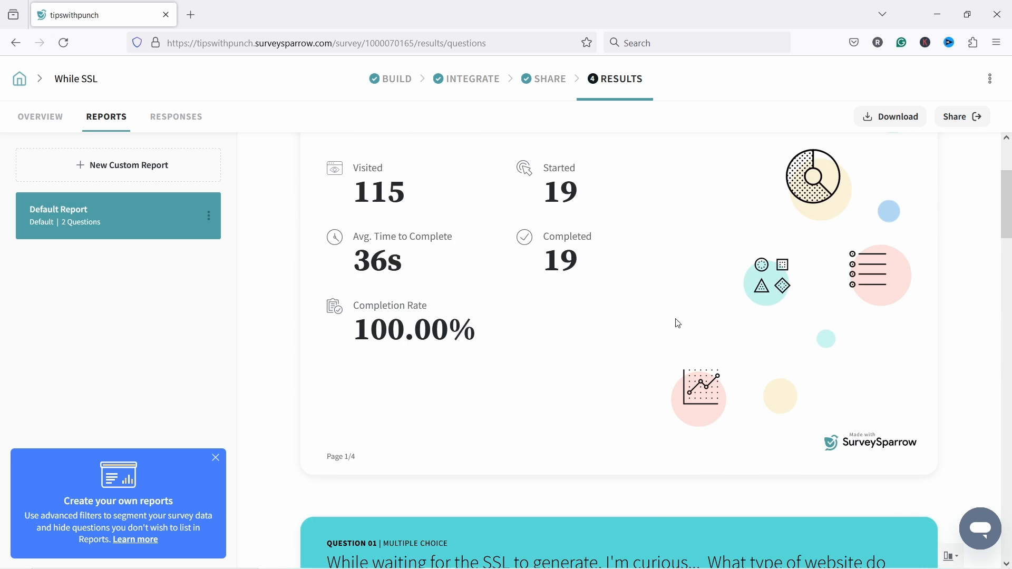
{"action": "scroll", "coordinate": [678, 323], "scroll_direction": "up", "scroll_amount": 3}
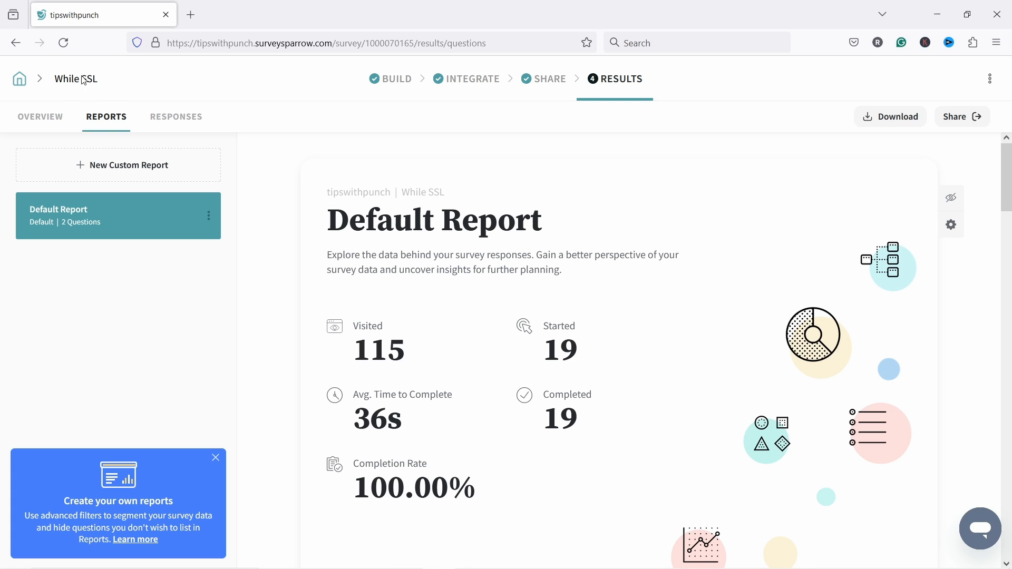
Look over the While SSL results Overview with its response breakdowns
{"action": "left_click", "coordinate": [40, 117]}
{"action": "scroll", "coordinate": [361, 240], "scroll_direction": "down", "scroll_amount": 8}
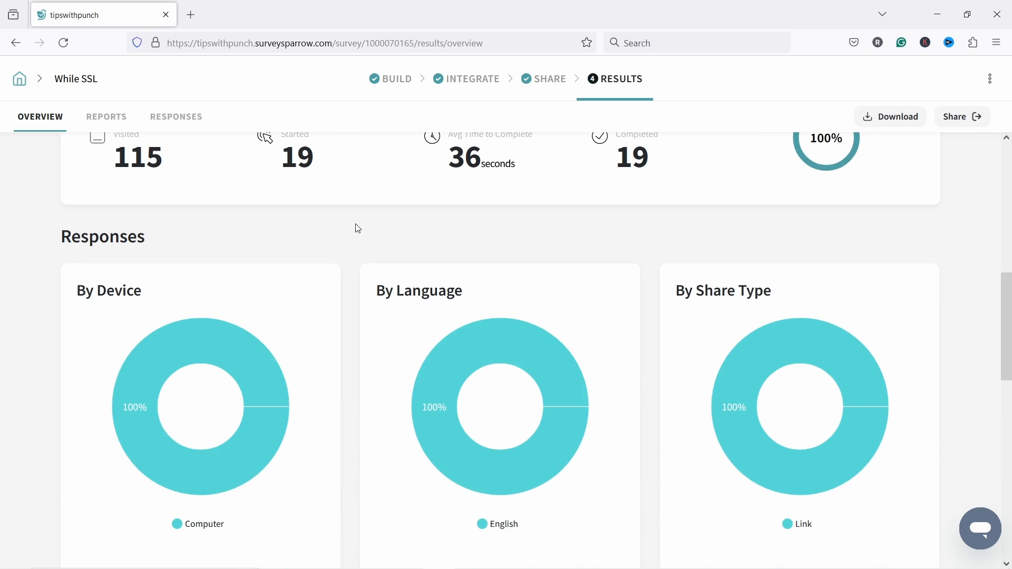
{"action": "scroll", "coordinate": [393, 235], "scroll_direction": "up", "scroll_amount": 2}
{"action": "scroll", "coordinate": [416, 235], "scroll_direction": "down", "scroll_amount": 10}
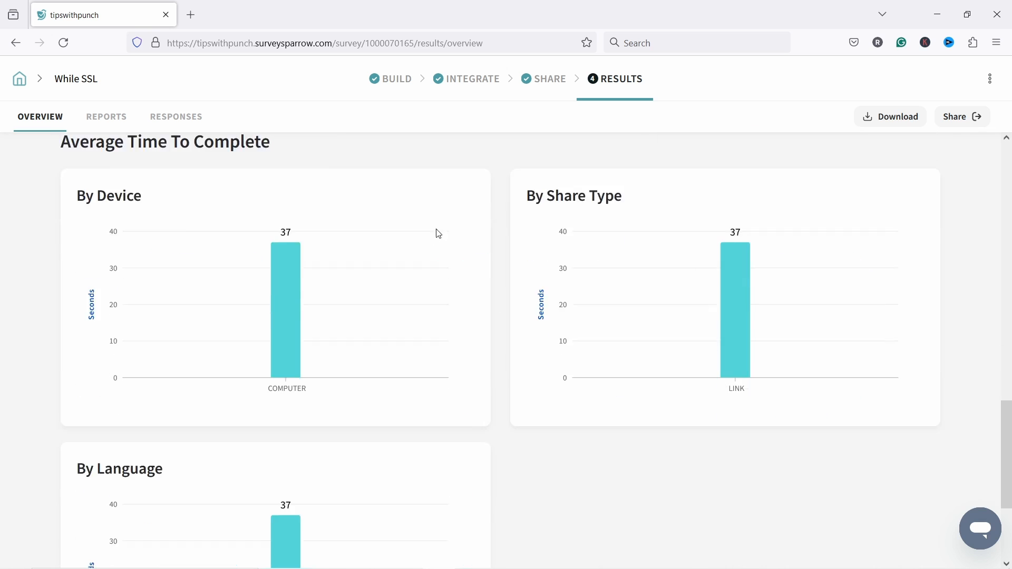
{"action": "scroll", "coordinate": [437, 234], "scroll_direction": "up", "scroll_amount": 15}
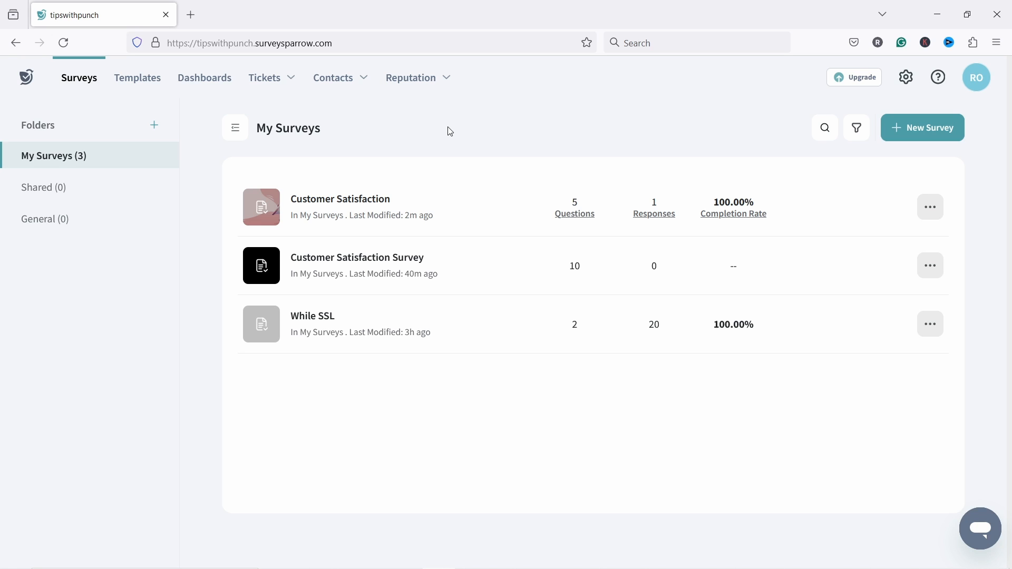
Start adding a new sub-account from the Sub Account section of account settings
{"action": "left_click", "coordinate": [906, 78]}
{"action": "left_click", "coordinate": [82, 235]}
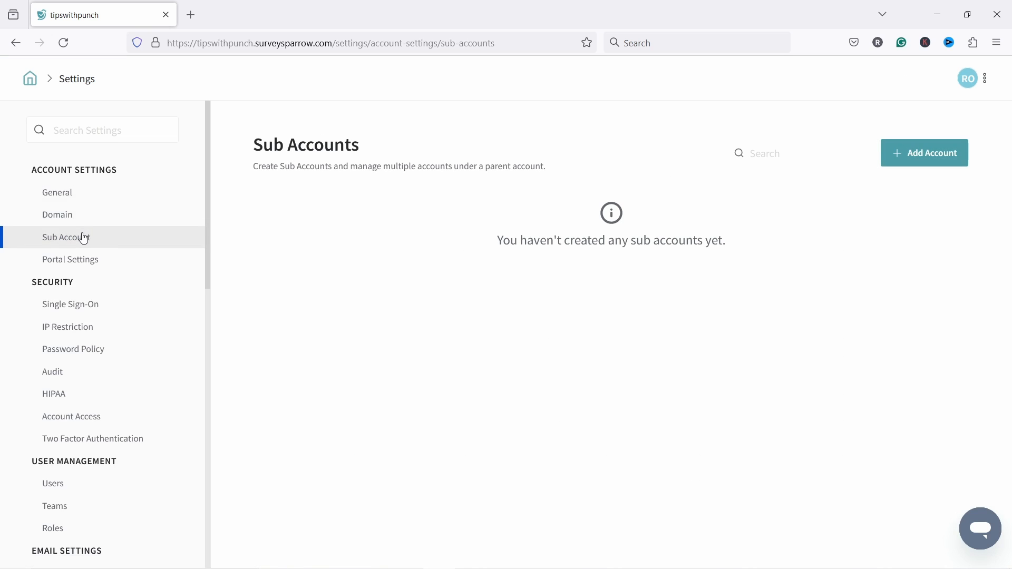
{"action": "left_click", "coordinate": [924, 153]}
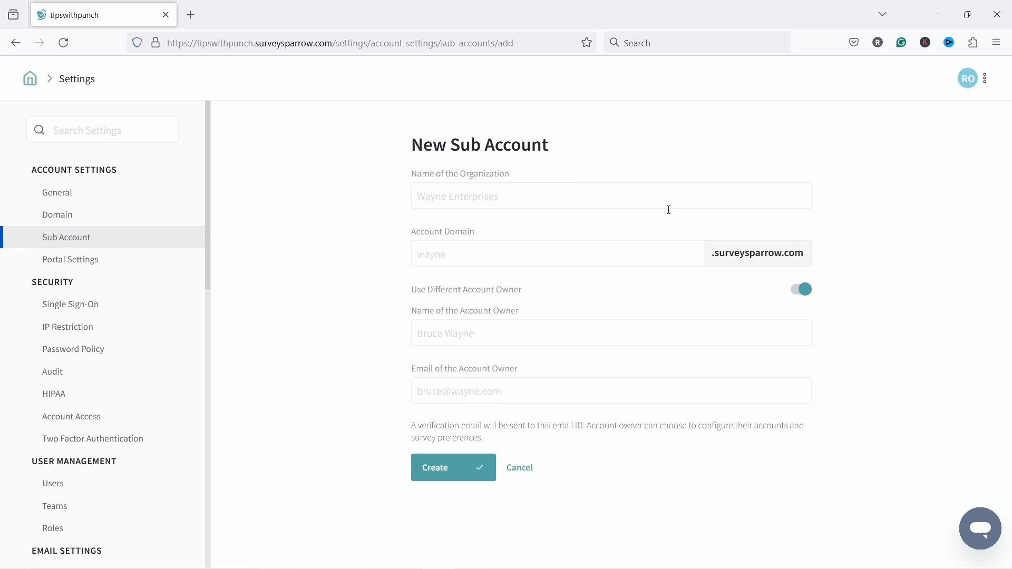